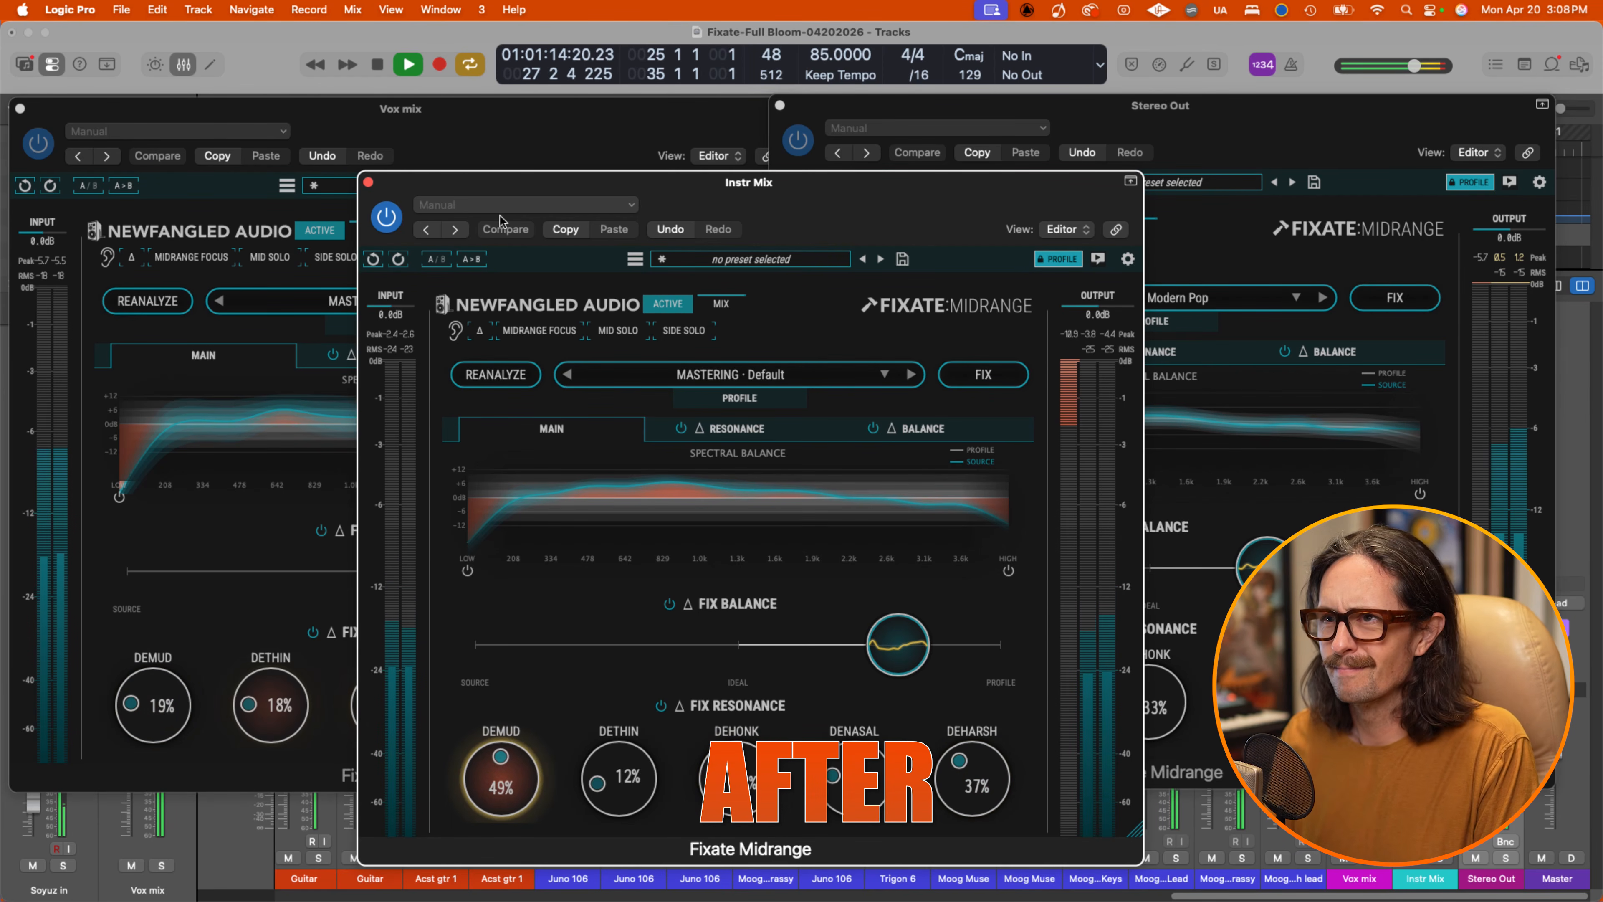
Bring the Vox mix channel's Fixate Midrange window to the front.
left_click(414, 131)
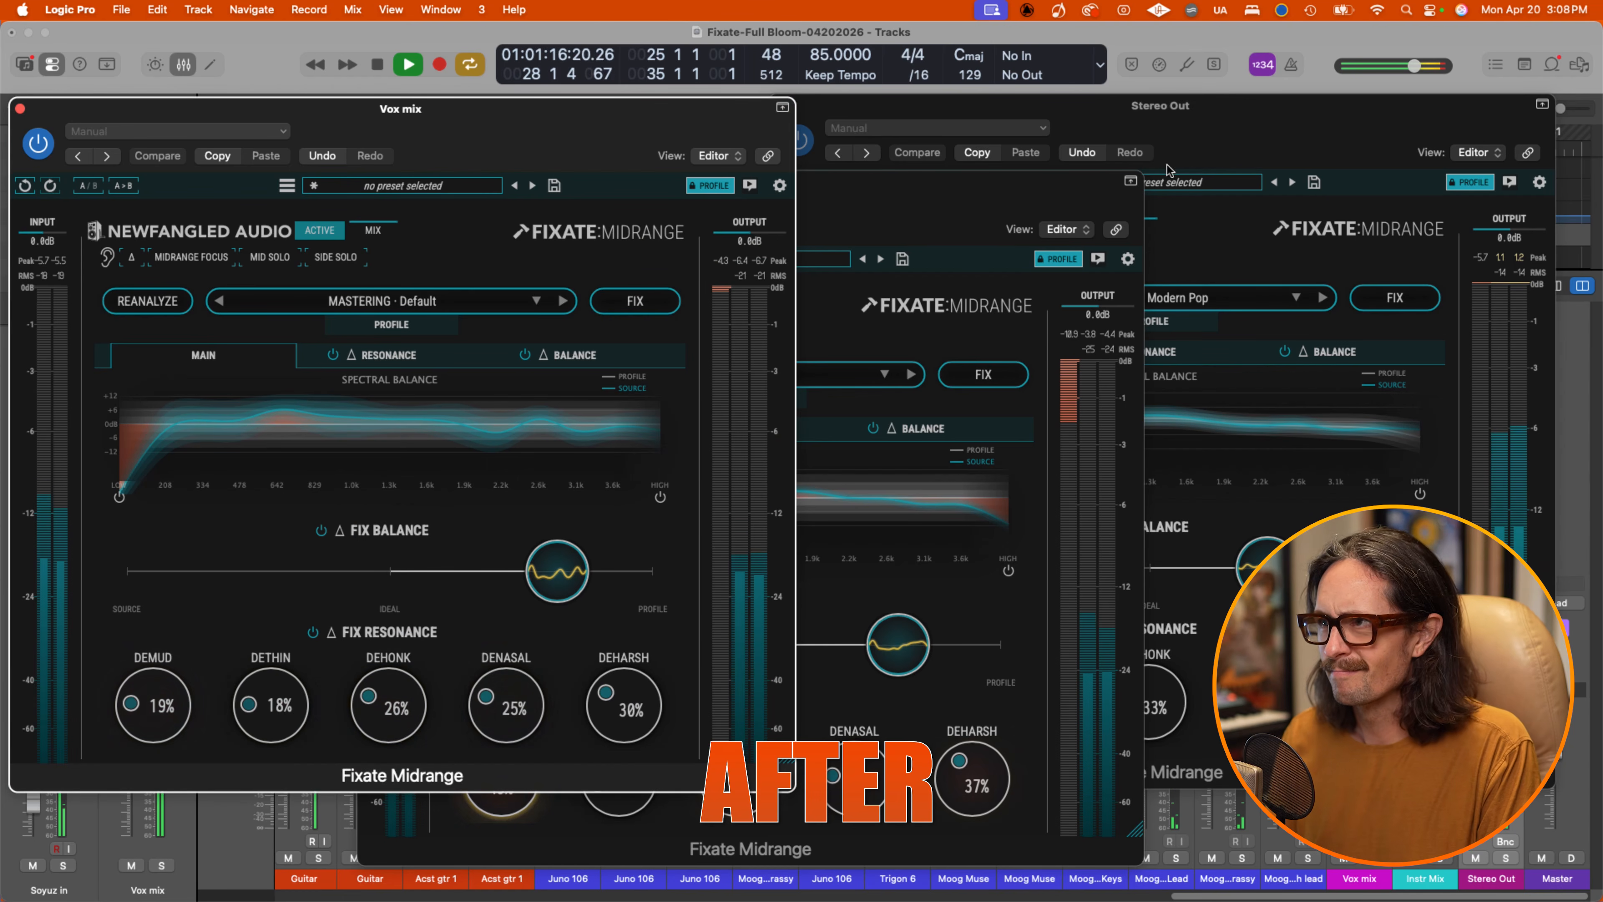
left_click(591, 355)
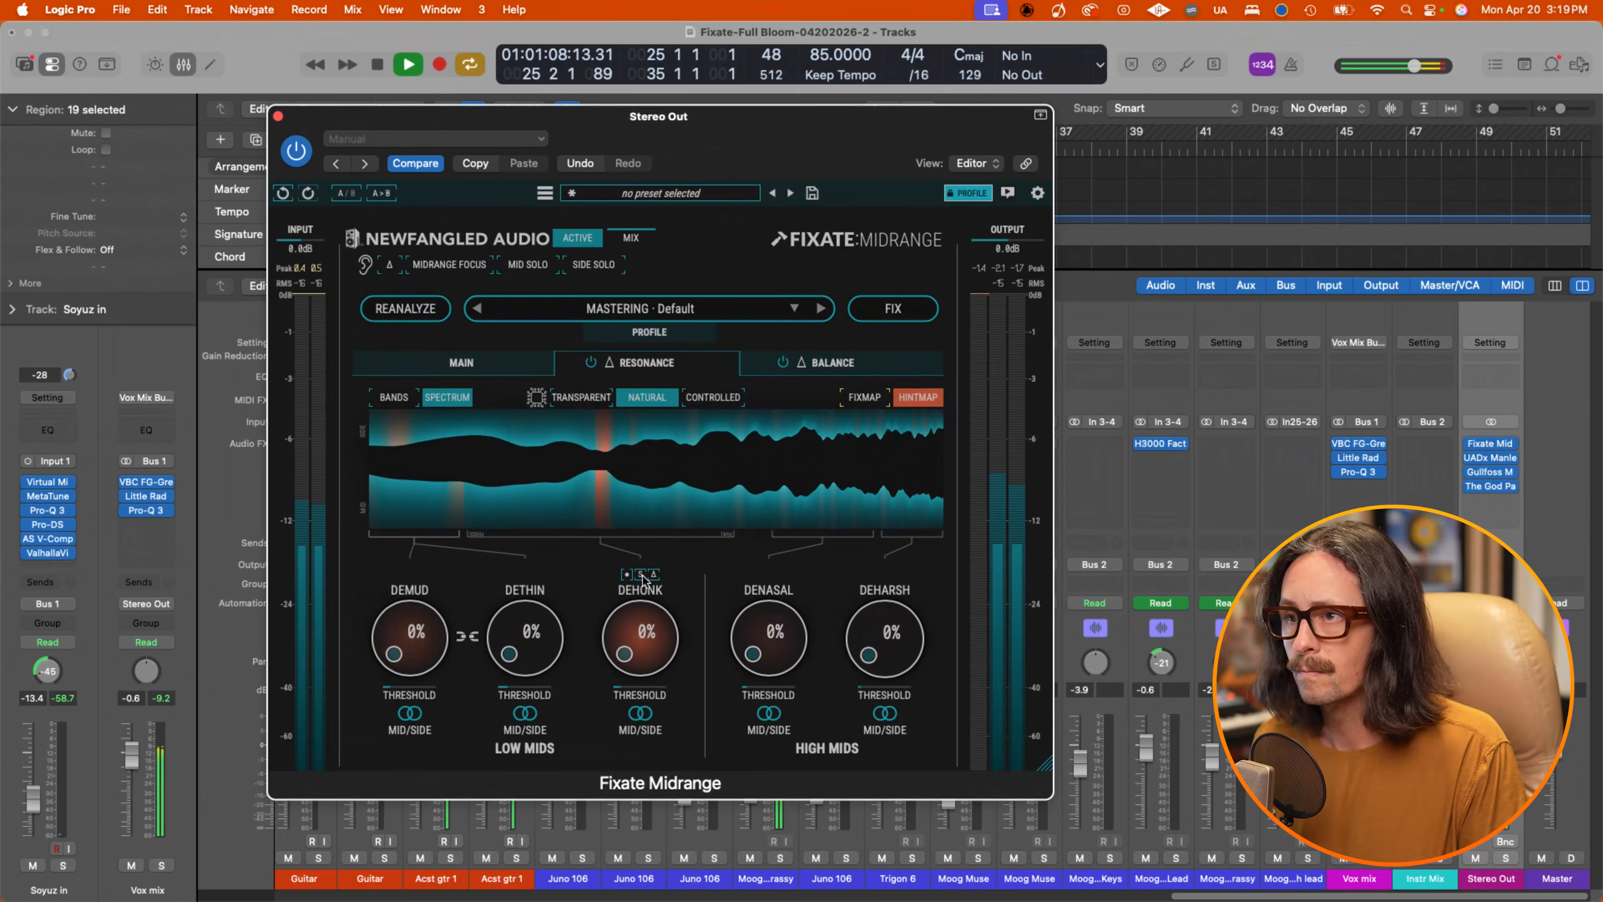
Solo the Dehonk, Denasal, Dethin and Demud bands one after another during playback to audition each frequency region.
left_click(641, 574)
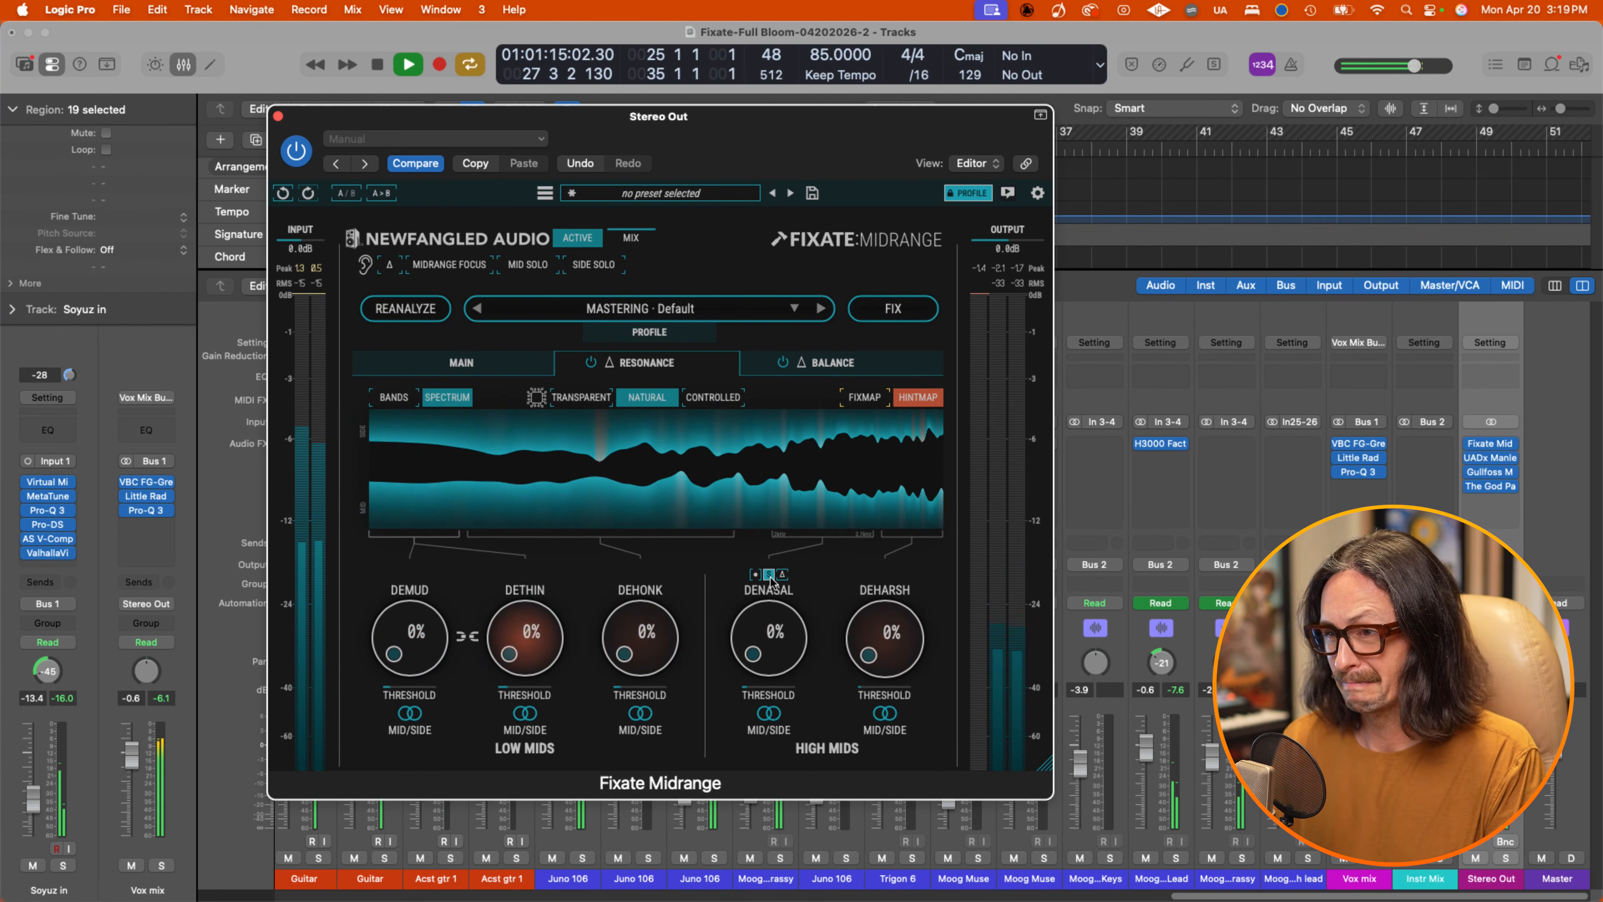
left_click(769, 575)
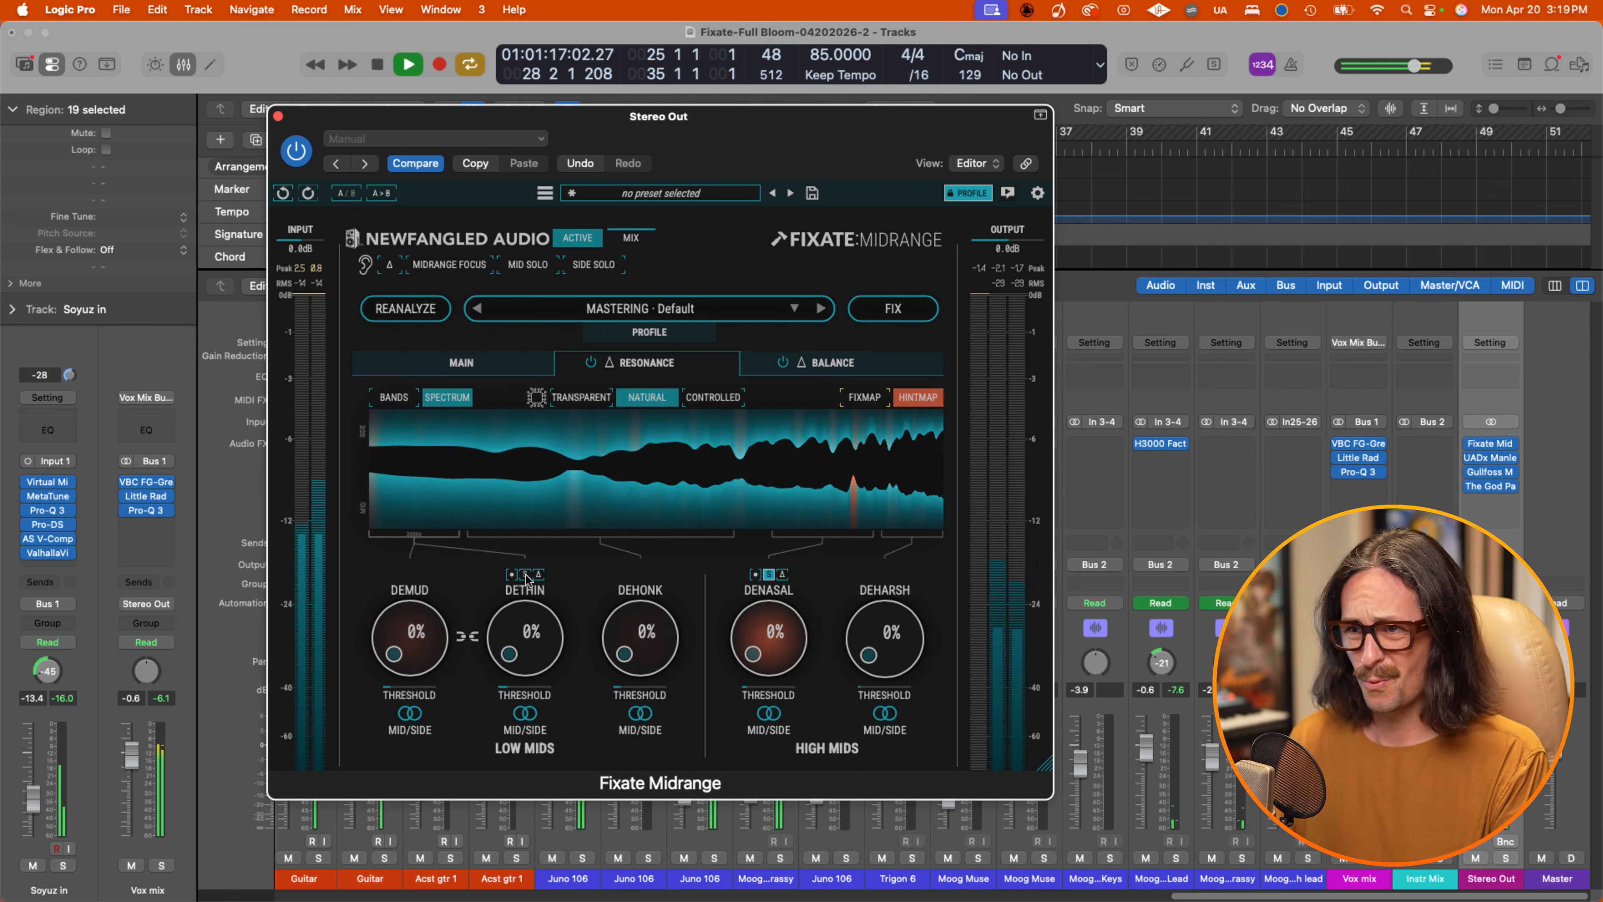
left_click(525, 574)
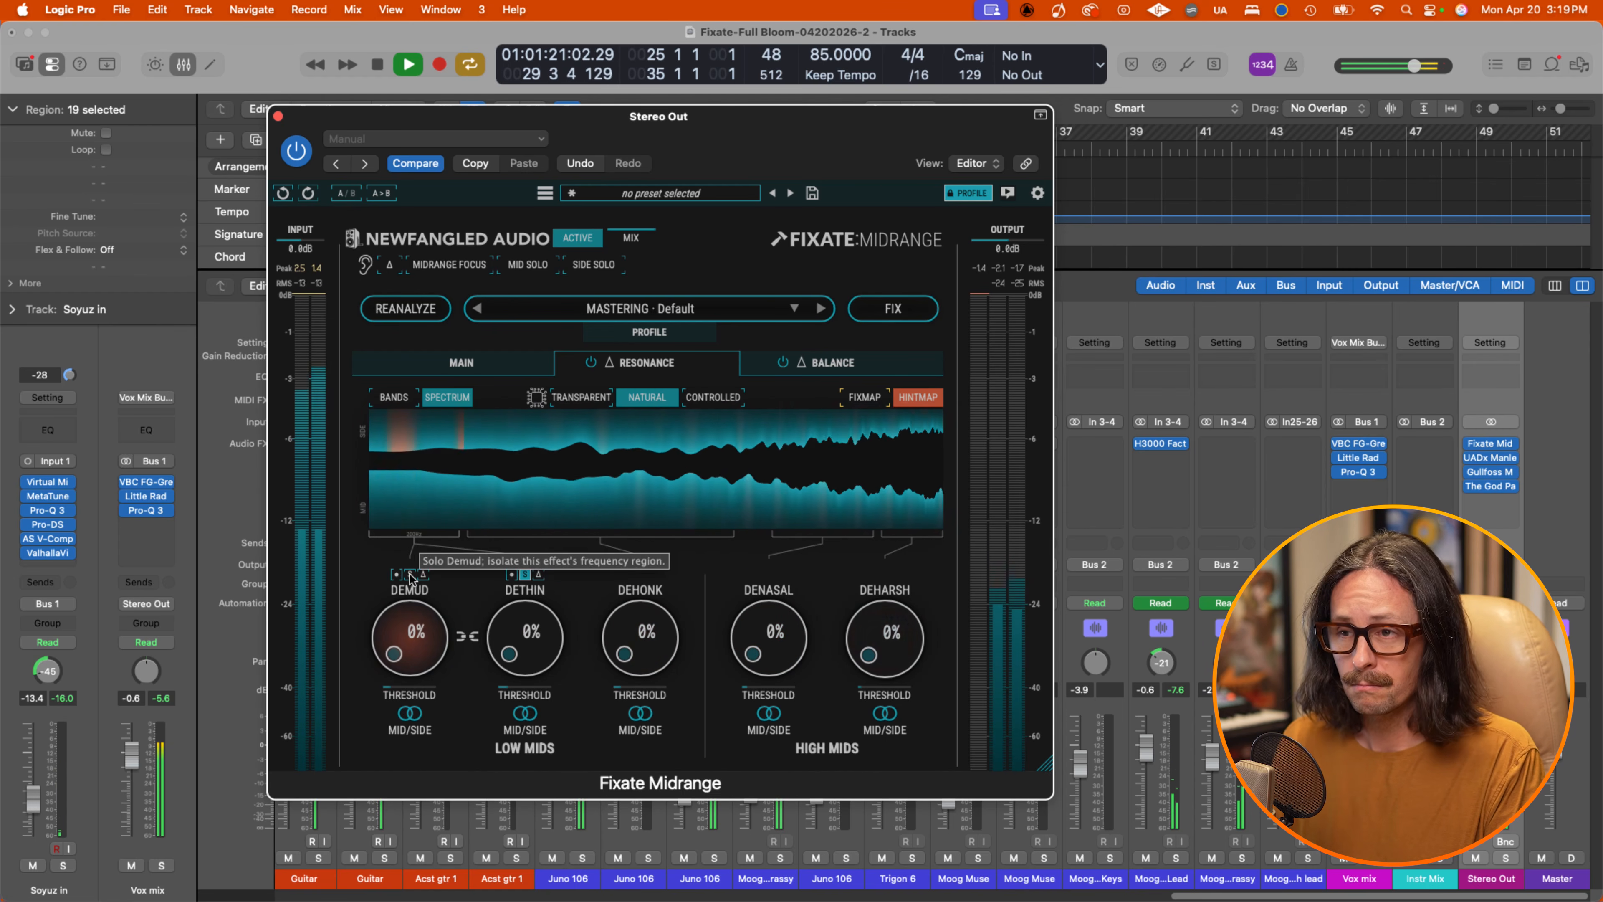
left_click(410, 575)
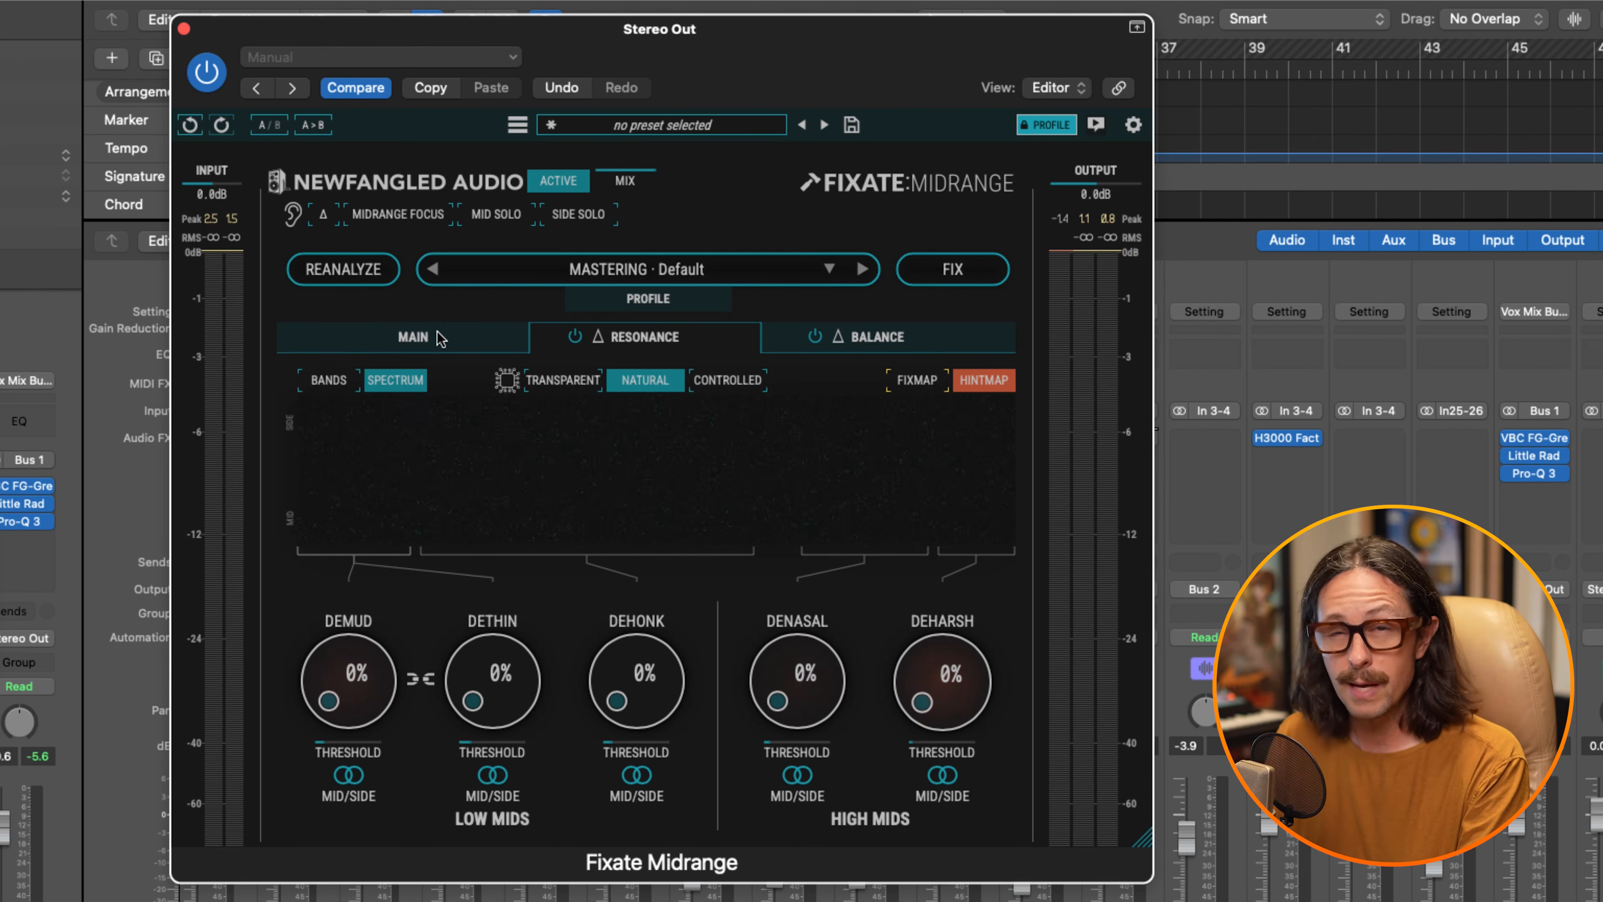
Browse the available profile categories, from Mastering and Vocals to the creator-specific and Newfangled Audio groups.
left_click(676, 298)
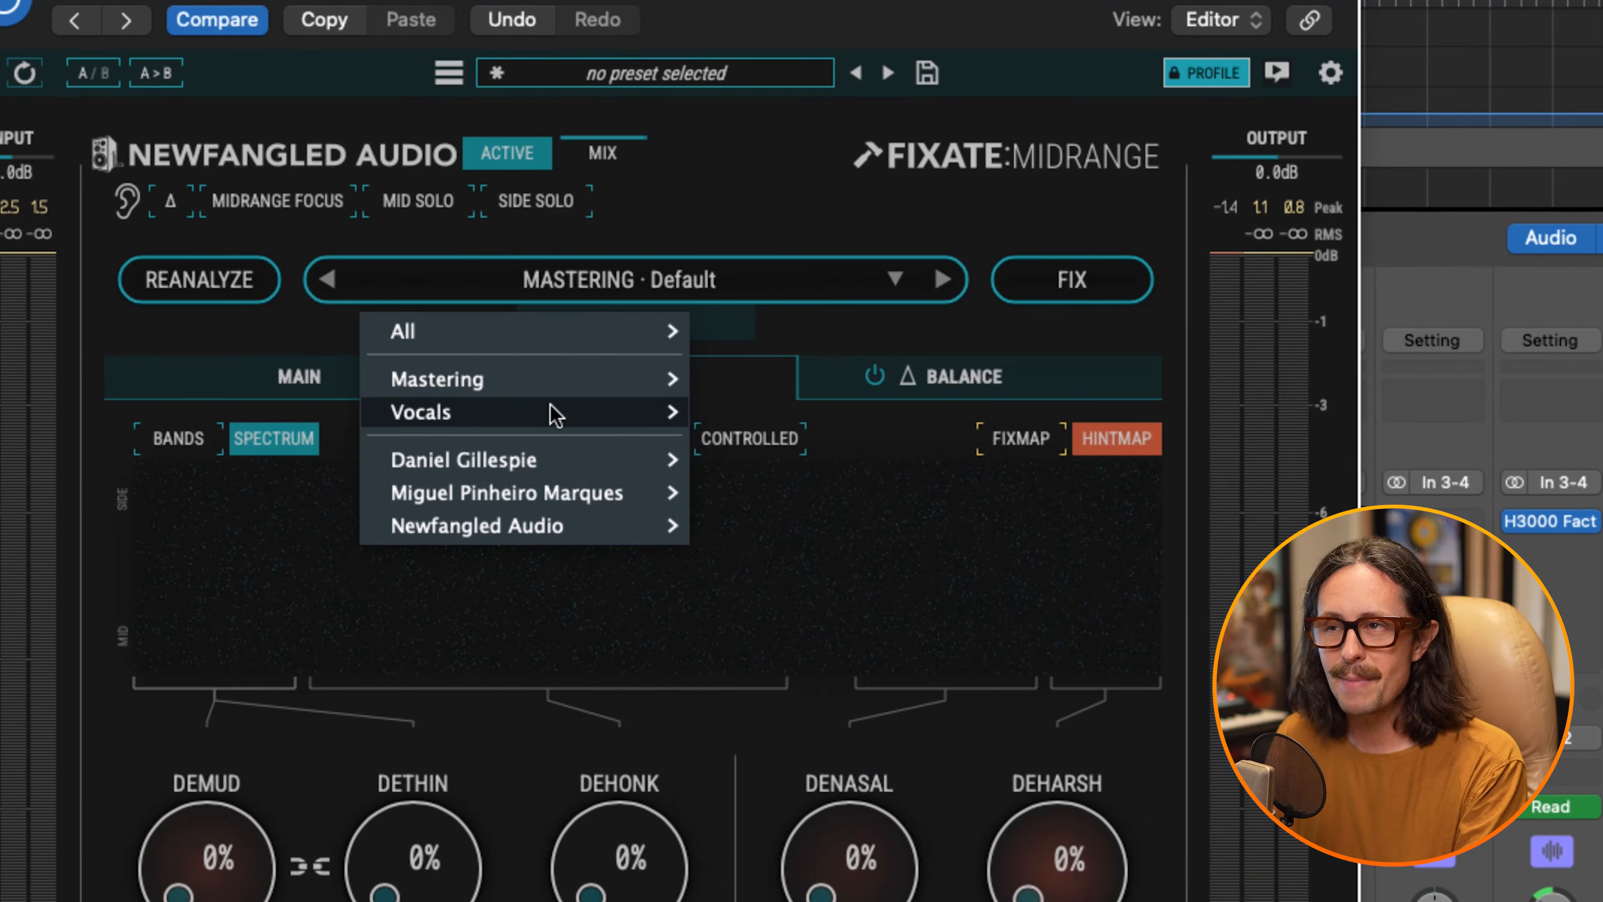
mouse_move(557, 420)
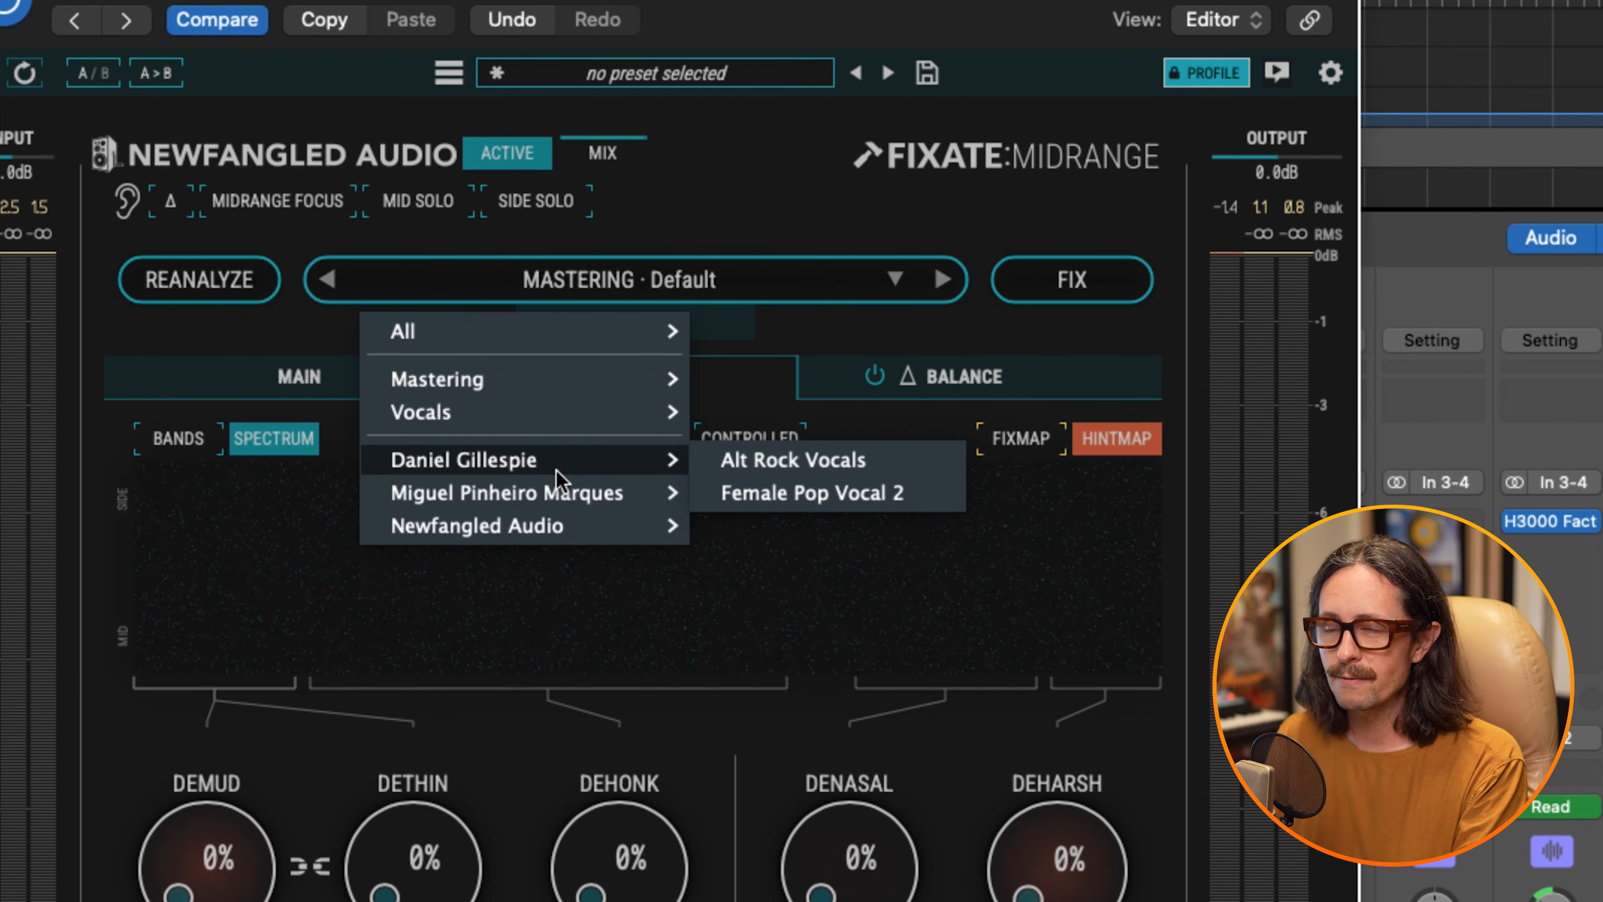
mouse_move(557, 499)
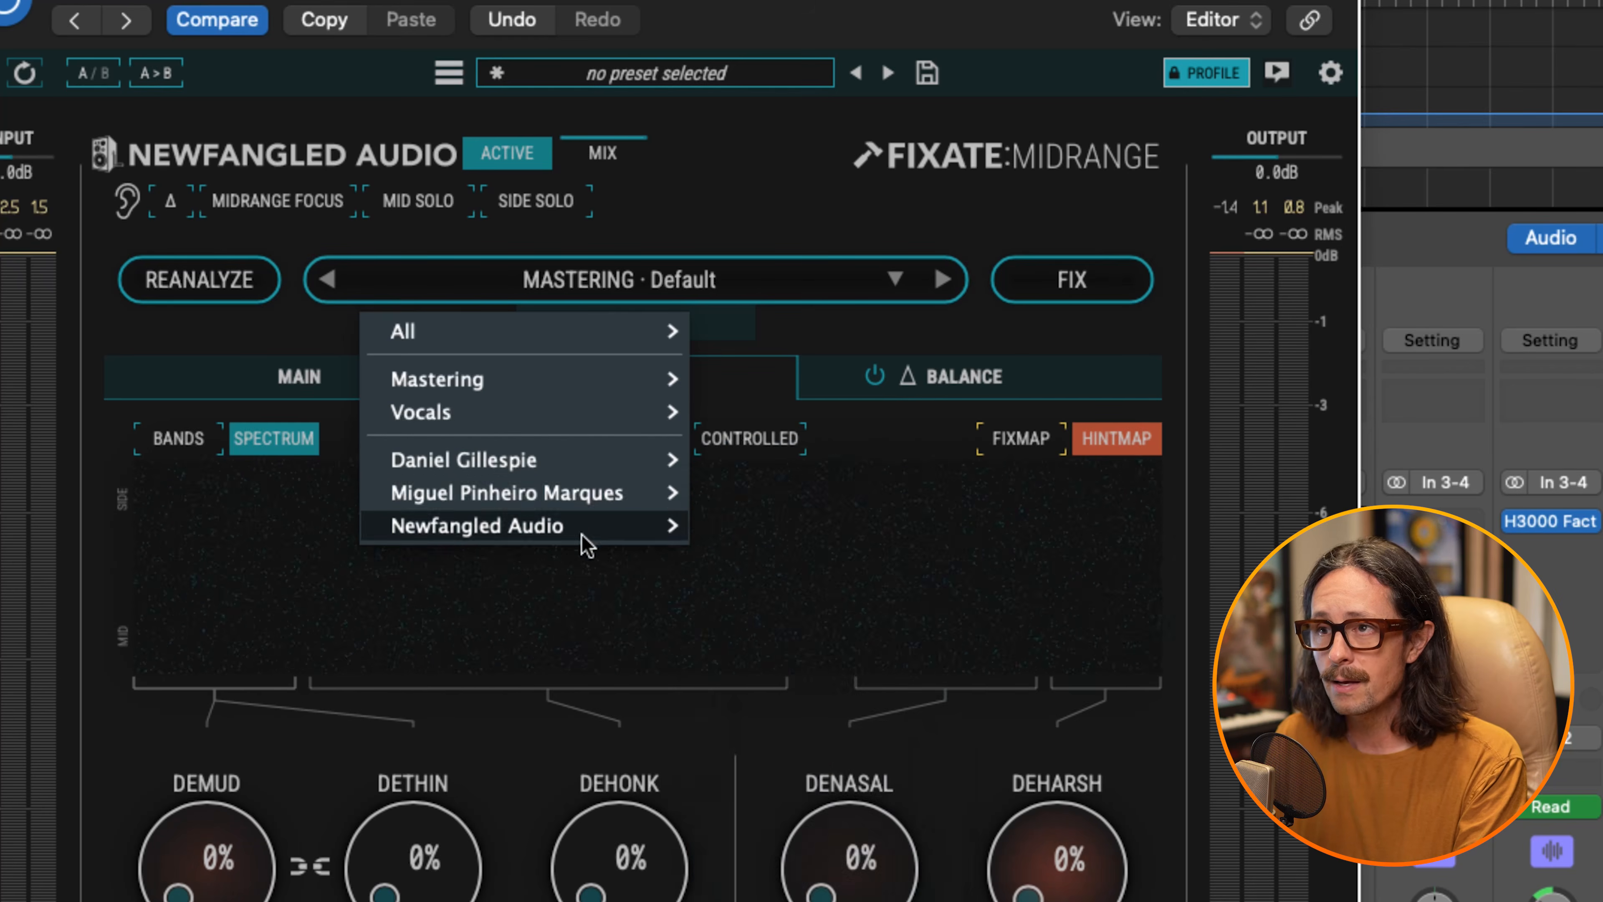
mouse_move(580, 536)
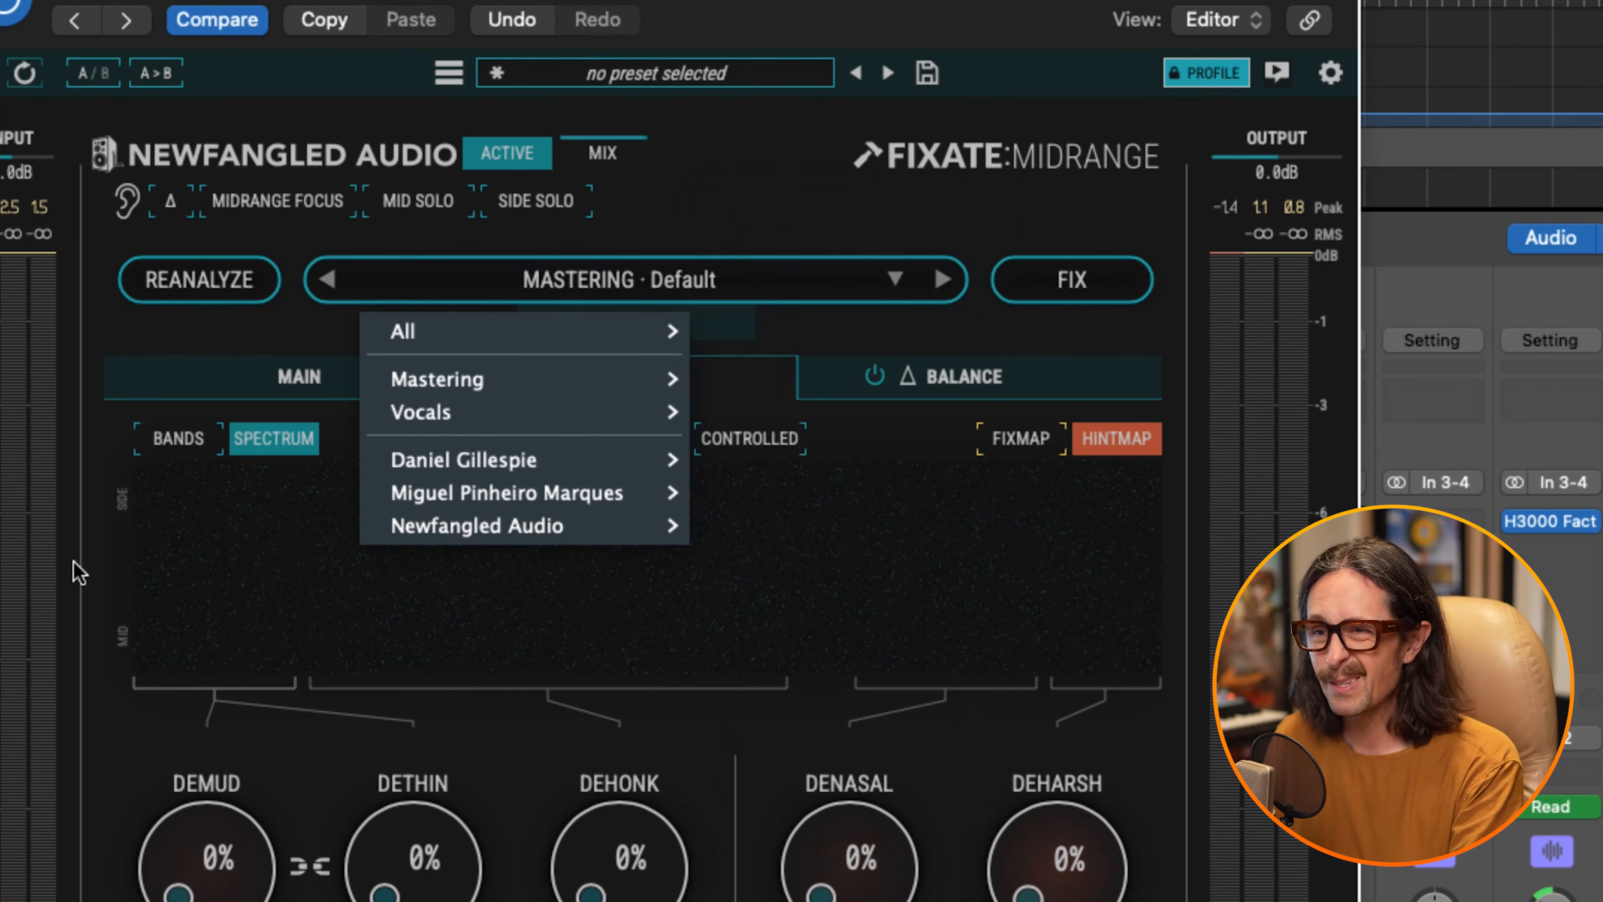
Reanalyze the incoming mix against the MASTERING · Default profile and show the spectral balance on the Main page.
left_click(208, 284)
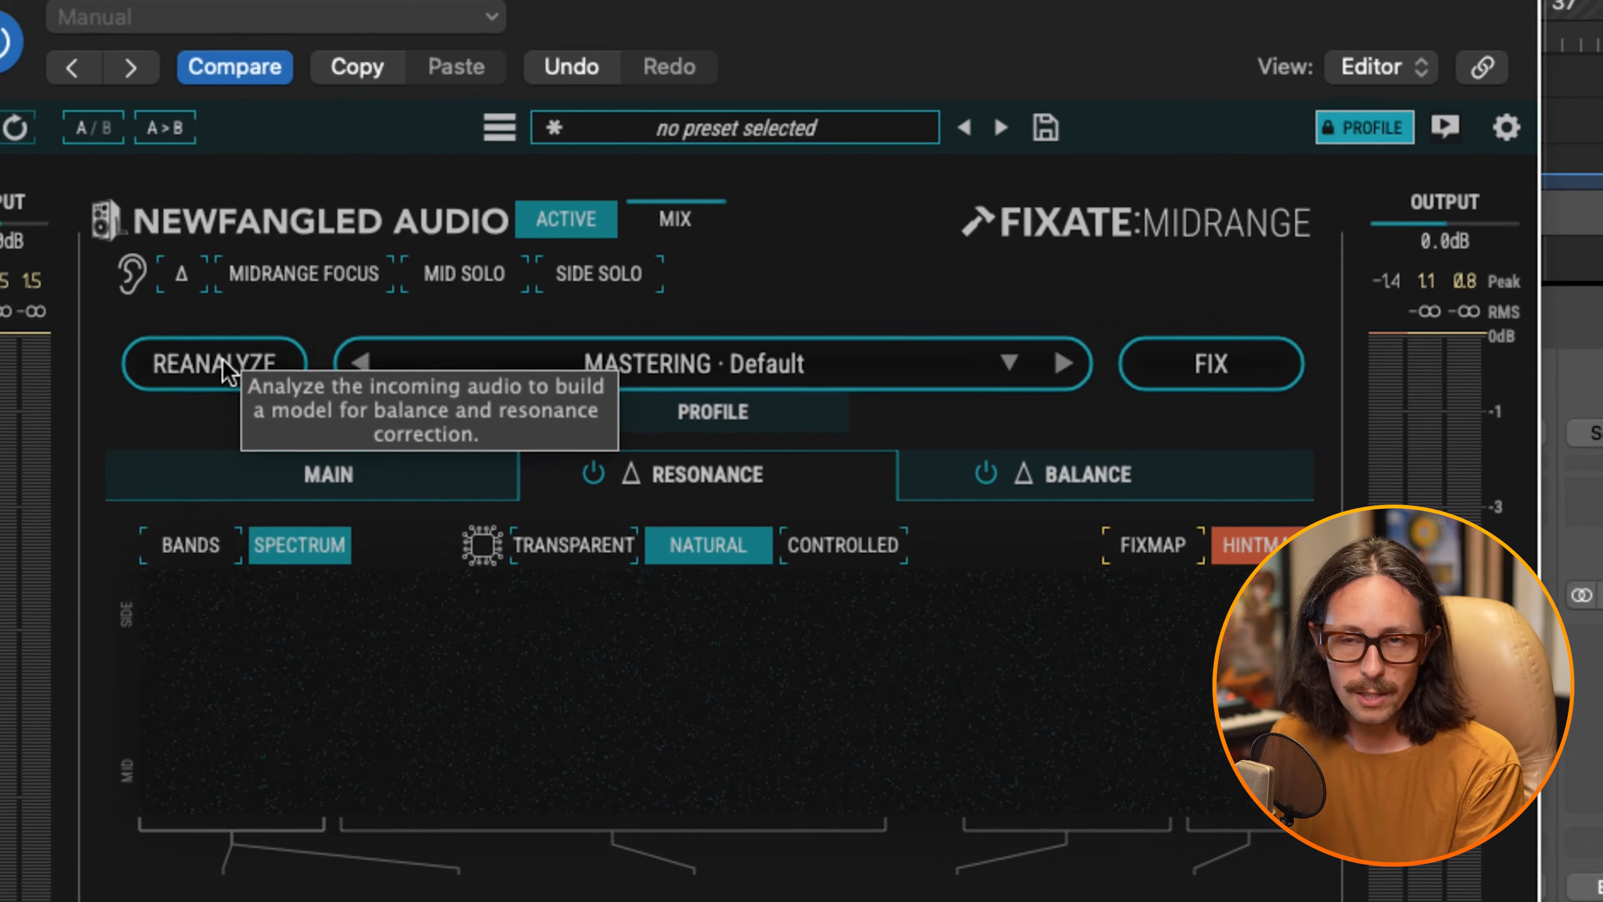
left_click(227, 383)
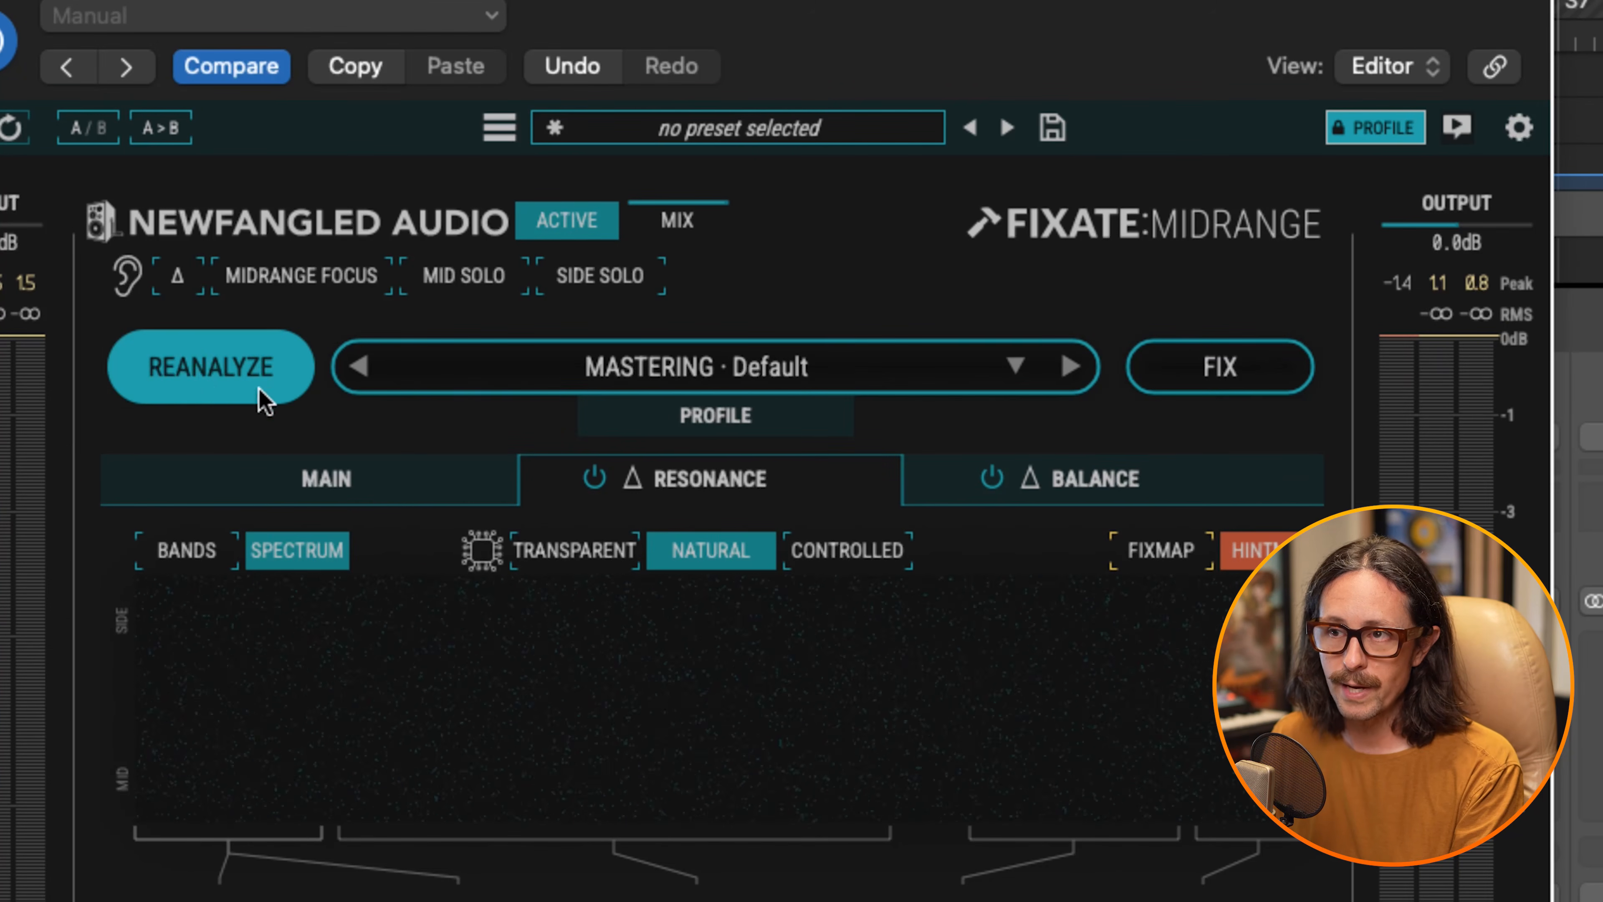
left_click(212, 372)
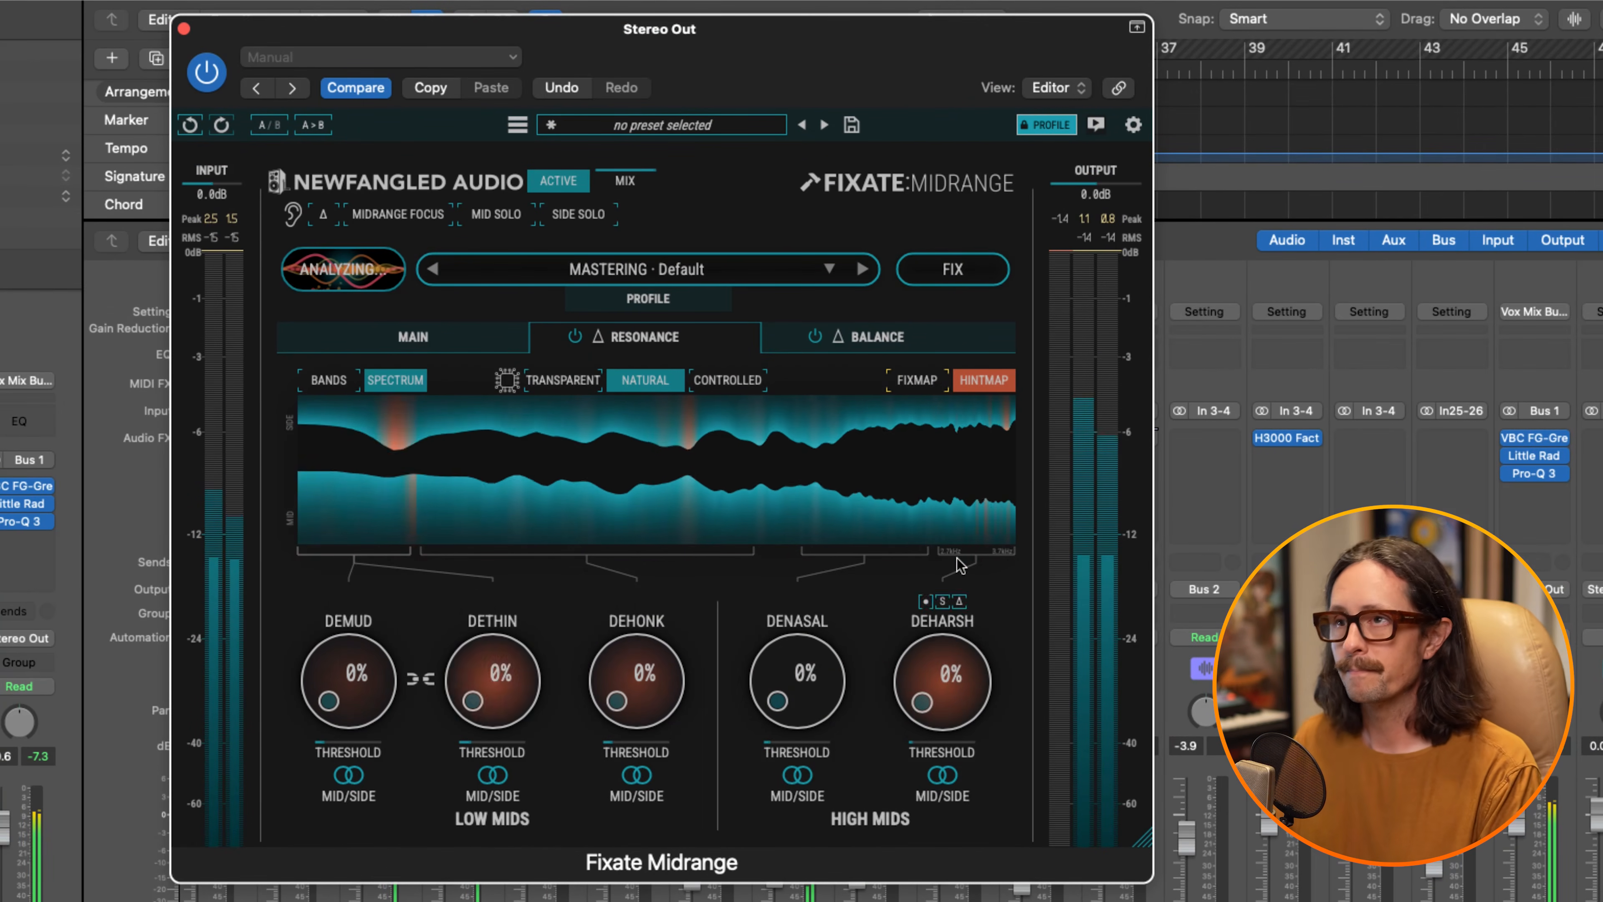
left_click(467, 338)
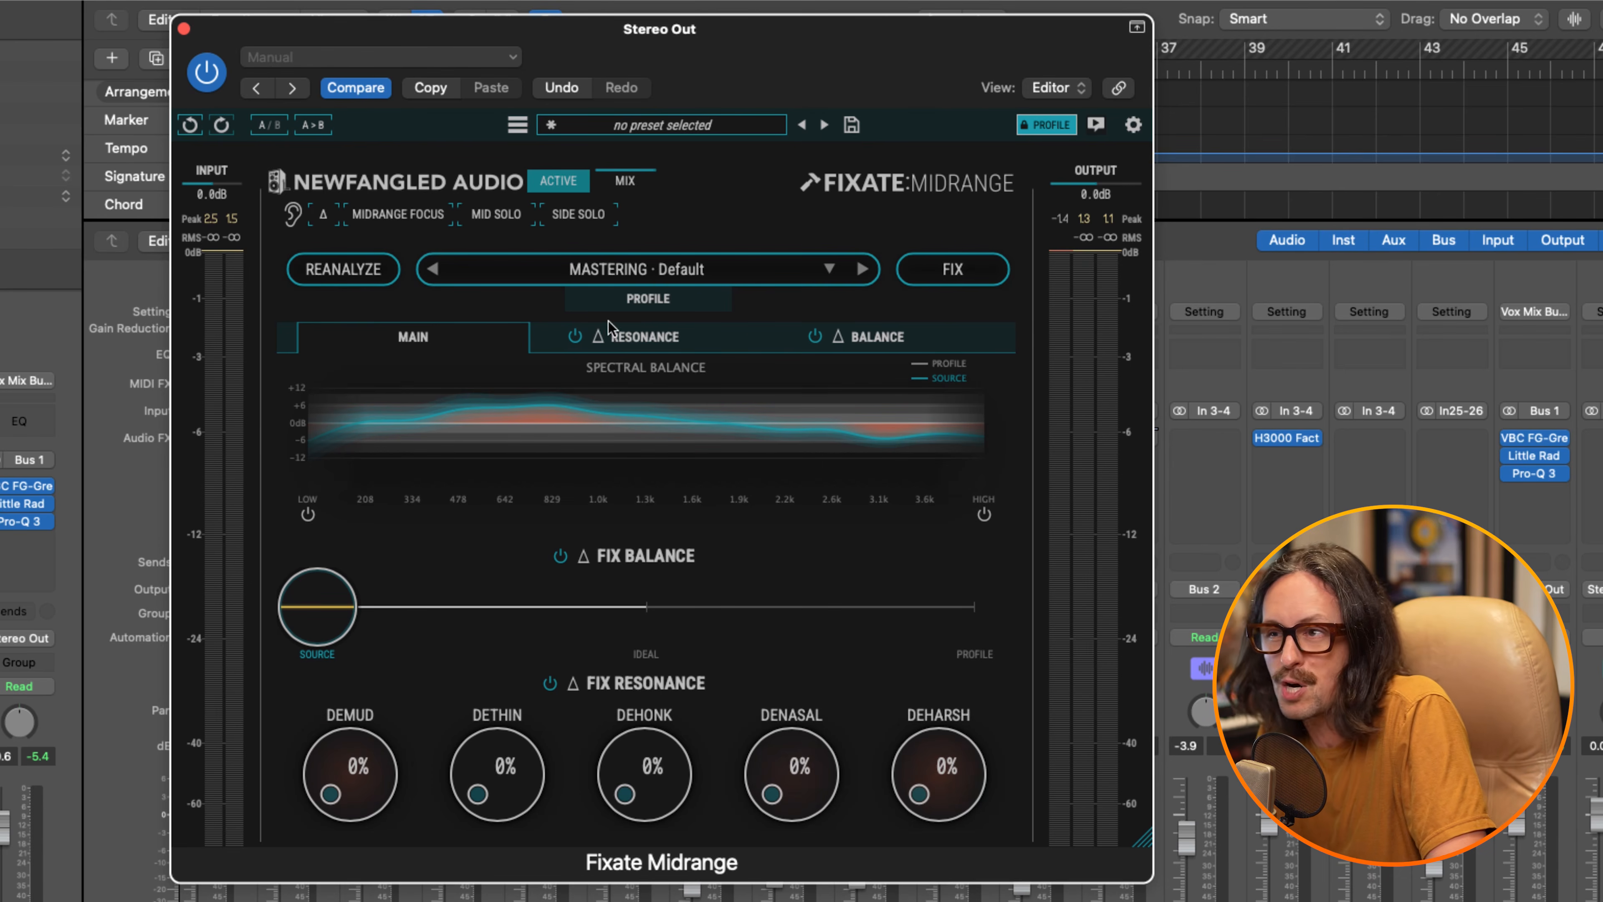
Try mid-only processing on the Dehonk resonance band, and return it to Mid/Side.
left_click(678, 349)
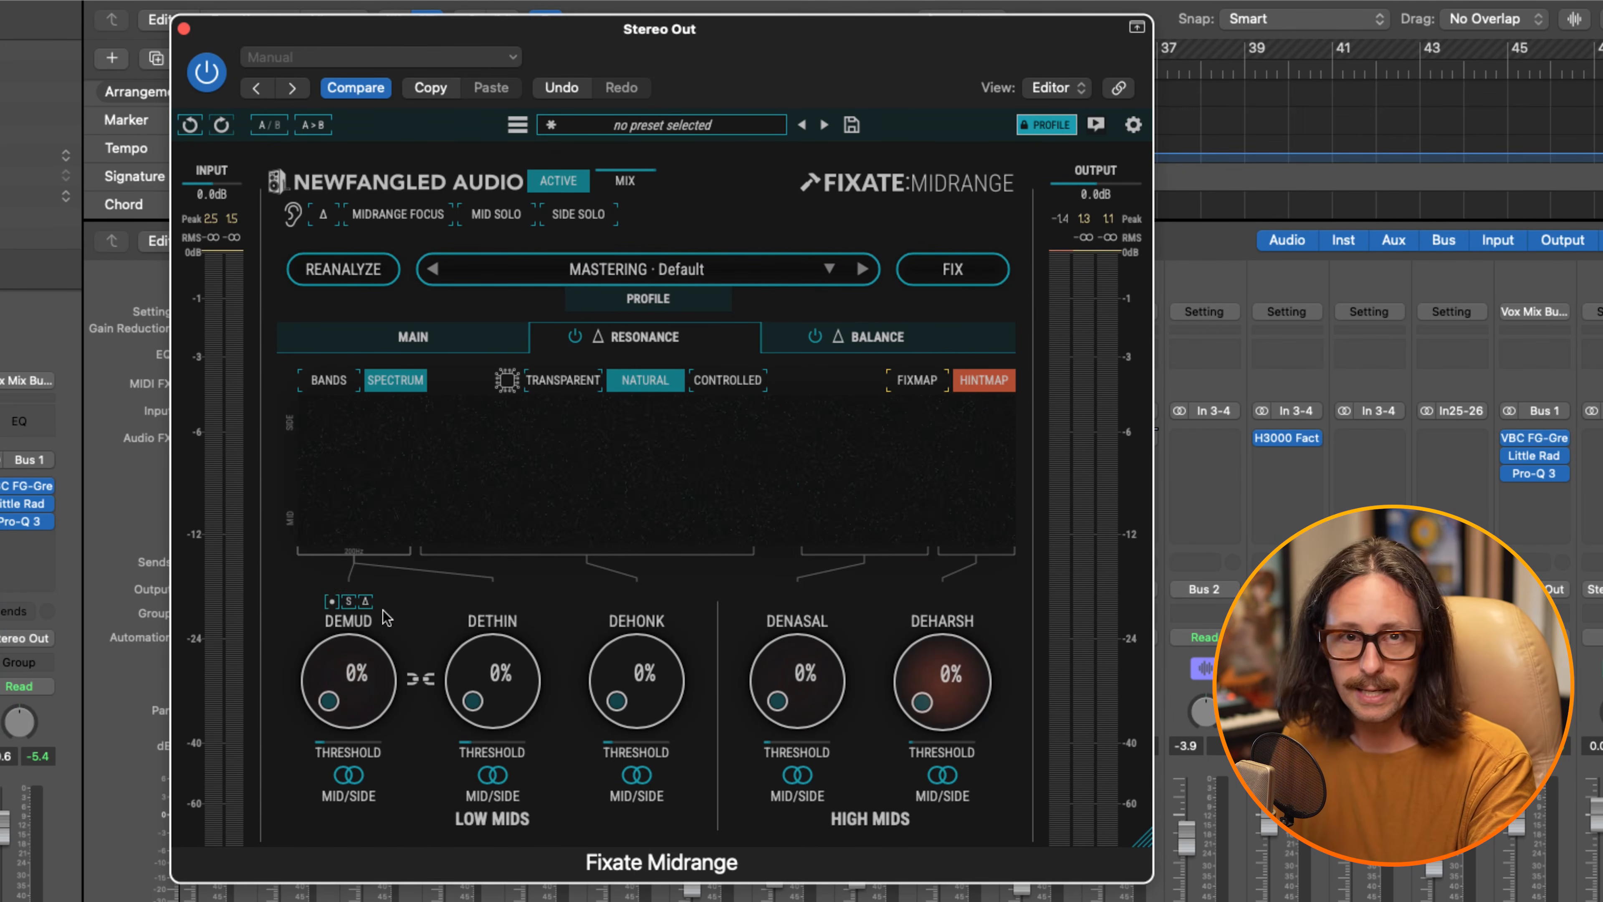
left_click_drag(639, 785, 633, 823)
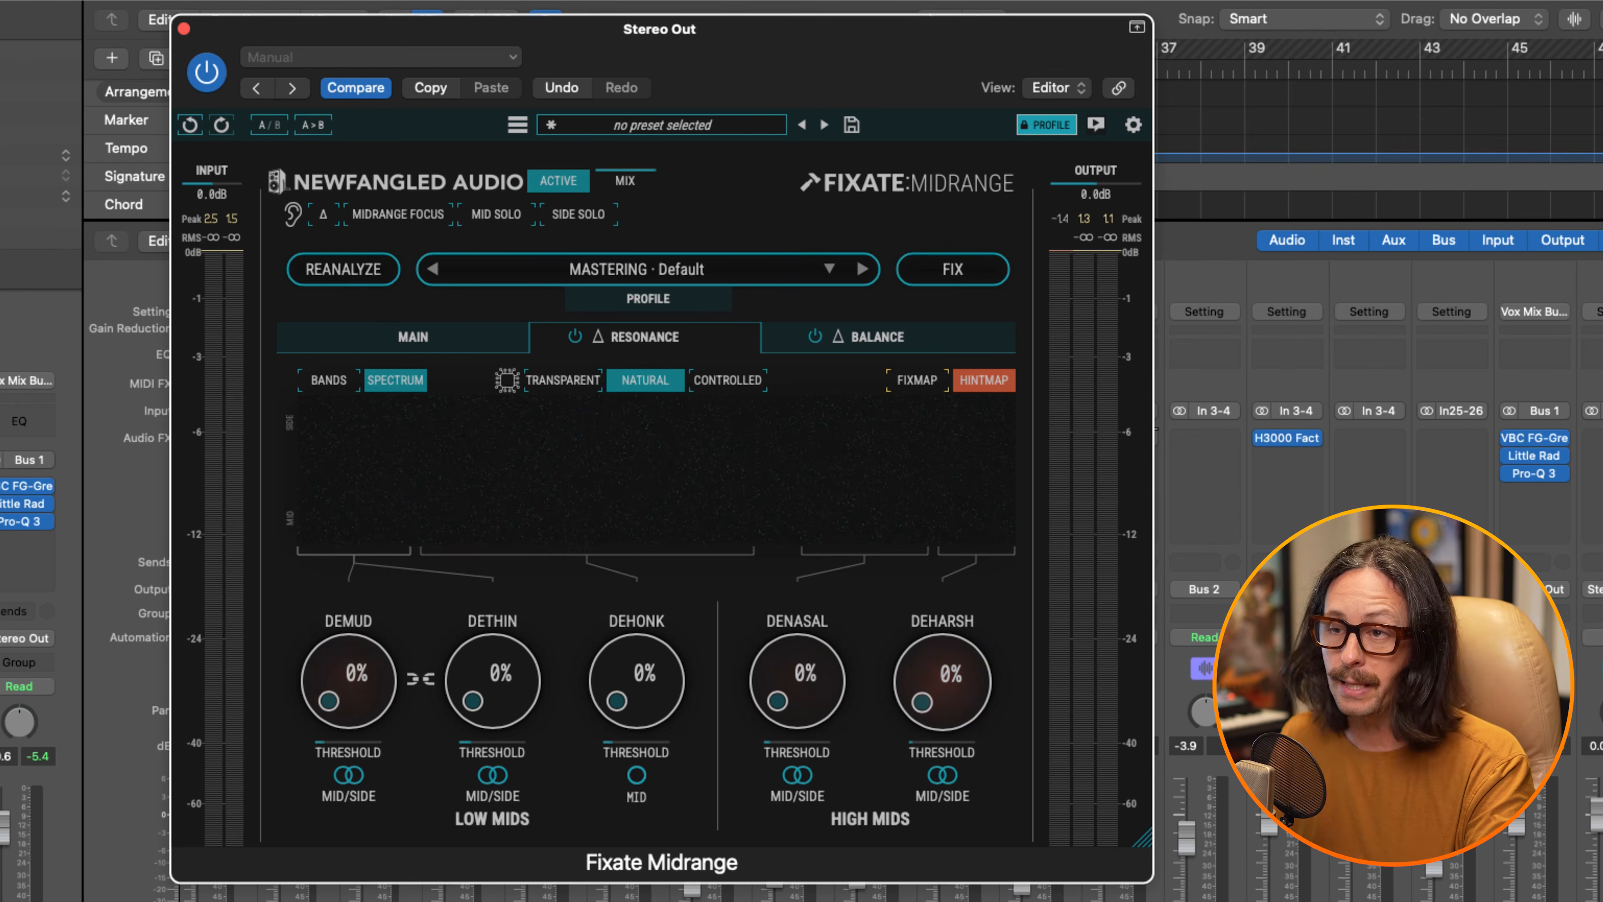
left_click(620, 893)
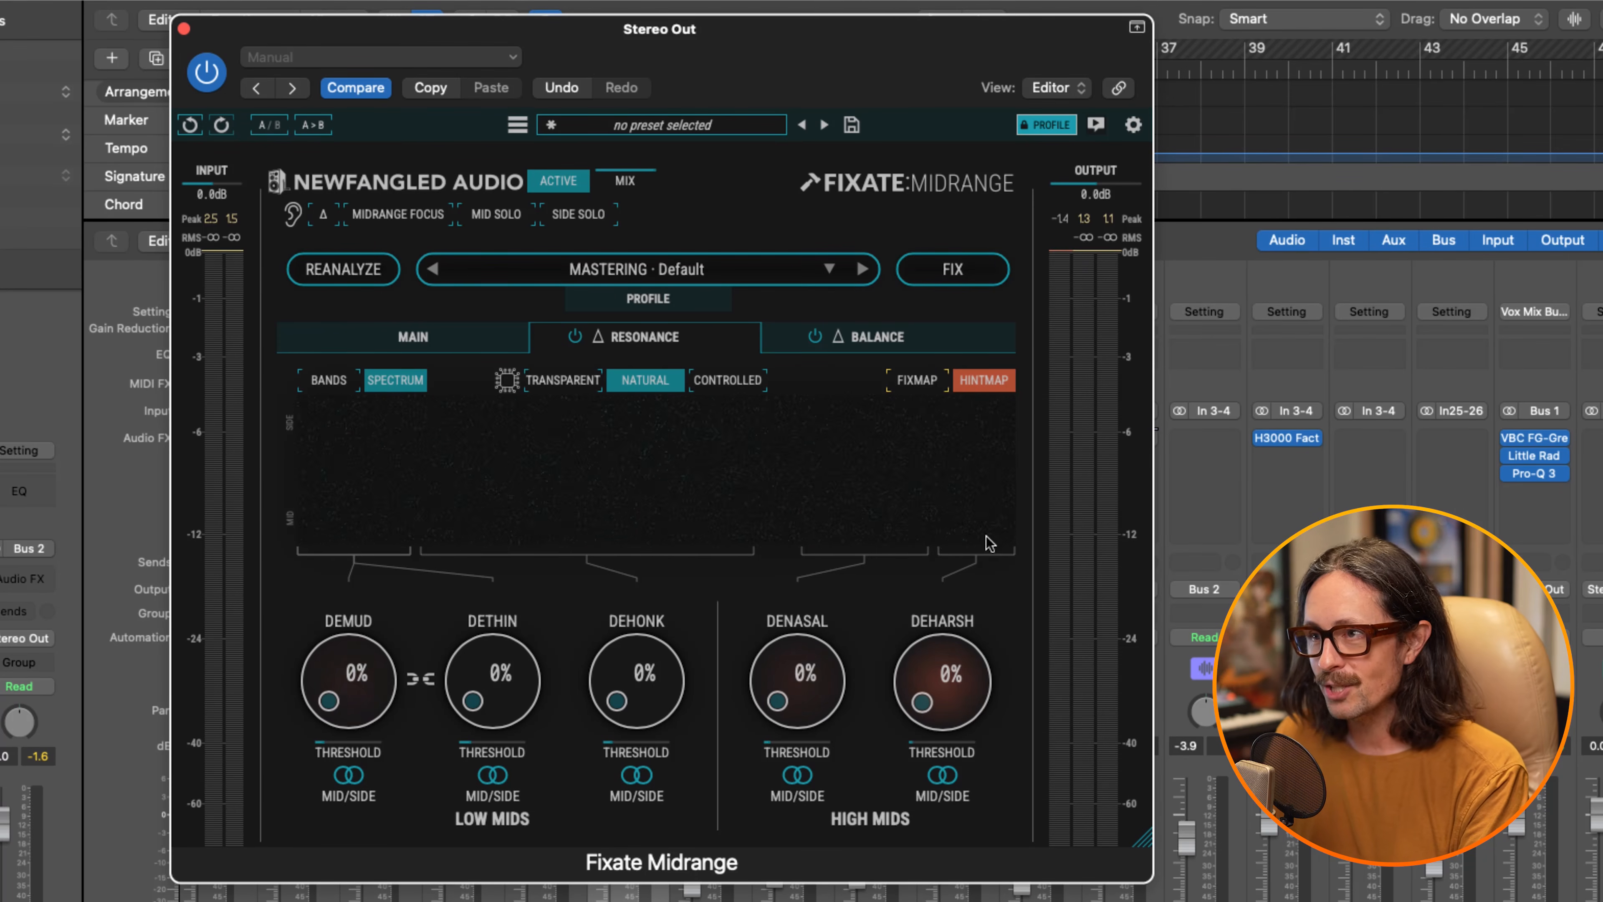
Raise Deharsh to 63%, toggle its delta listening on and off, and reset the amount to 0%.
mouse_move(958, 556)
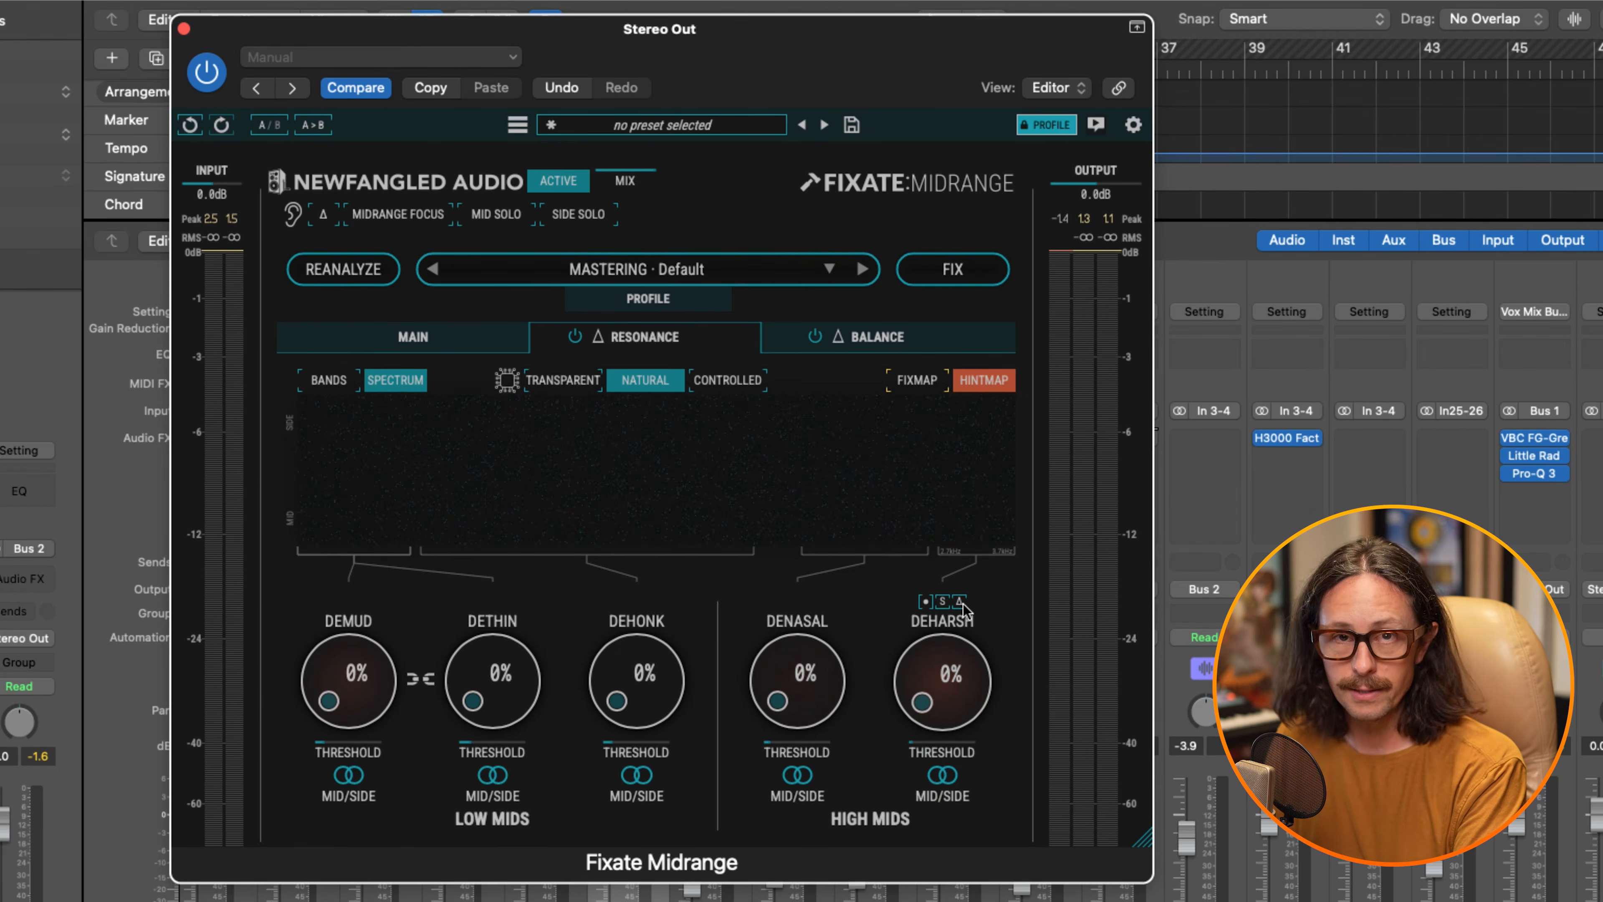
left_click_drag(956, 672, 937, 491)
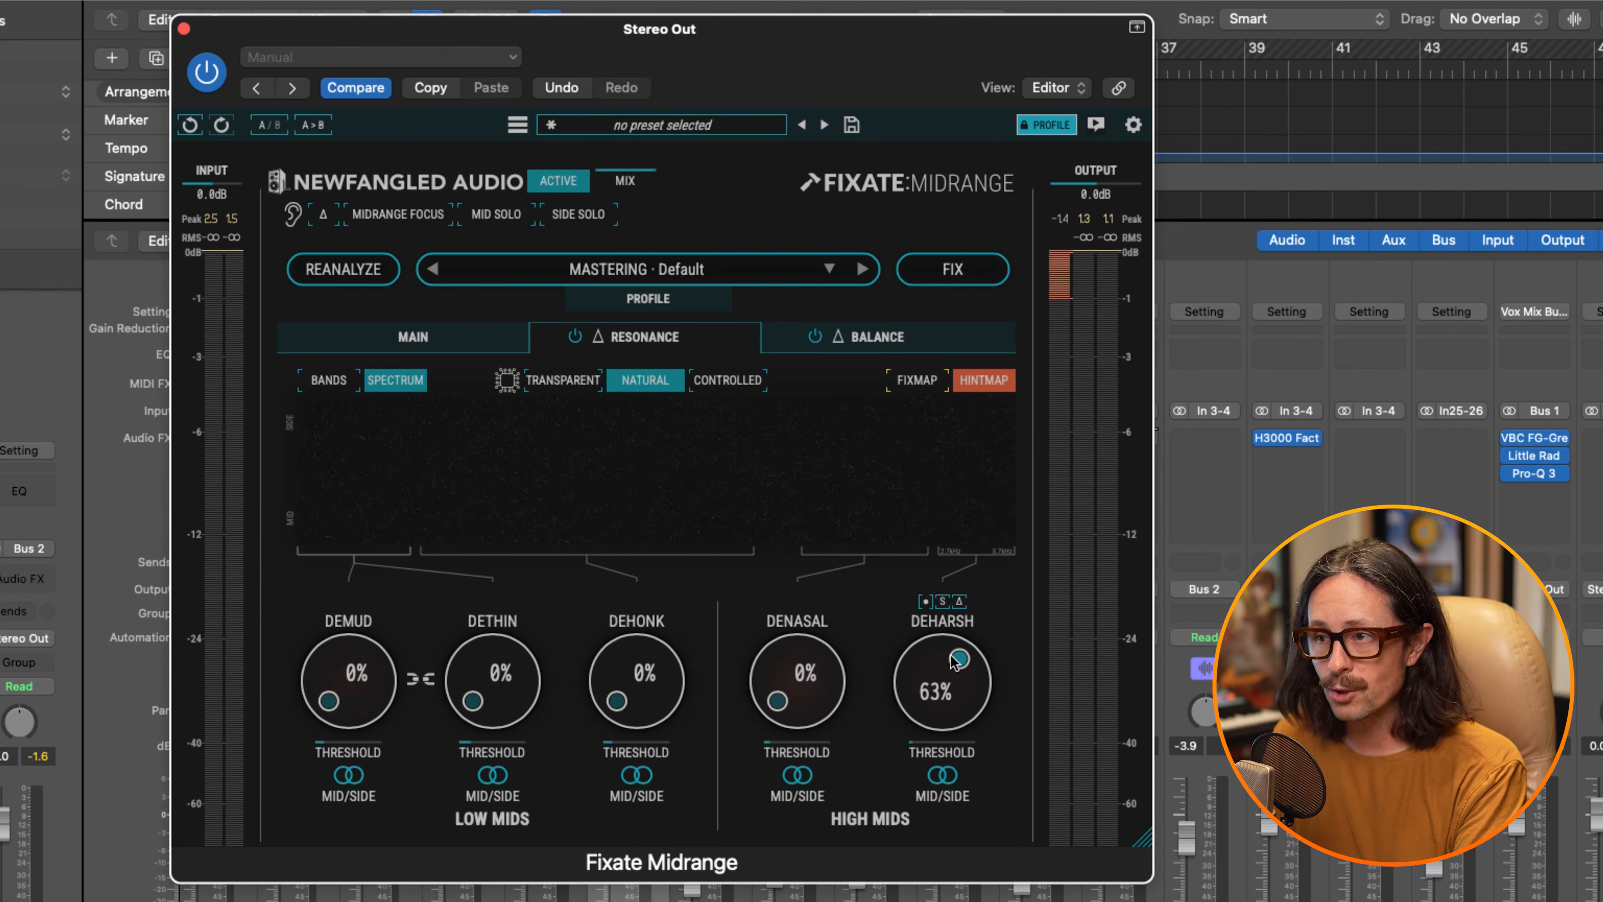
left_click(959, 601)
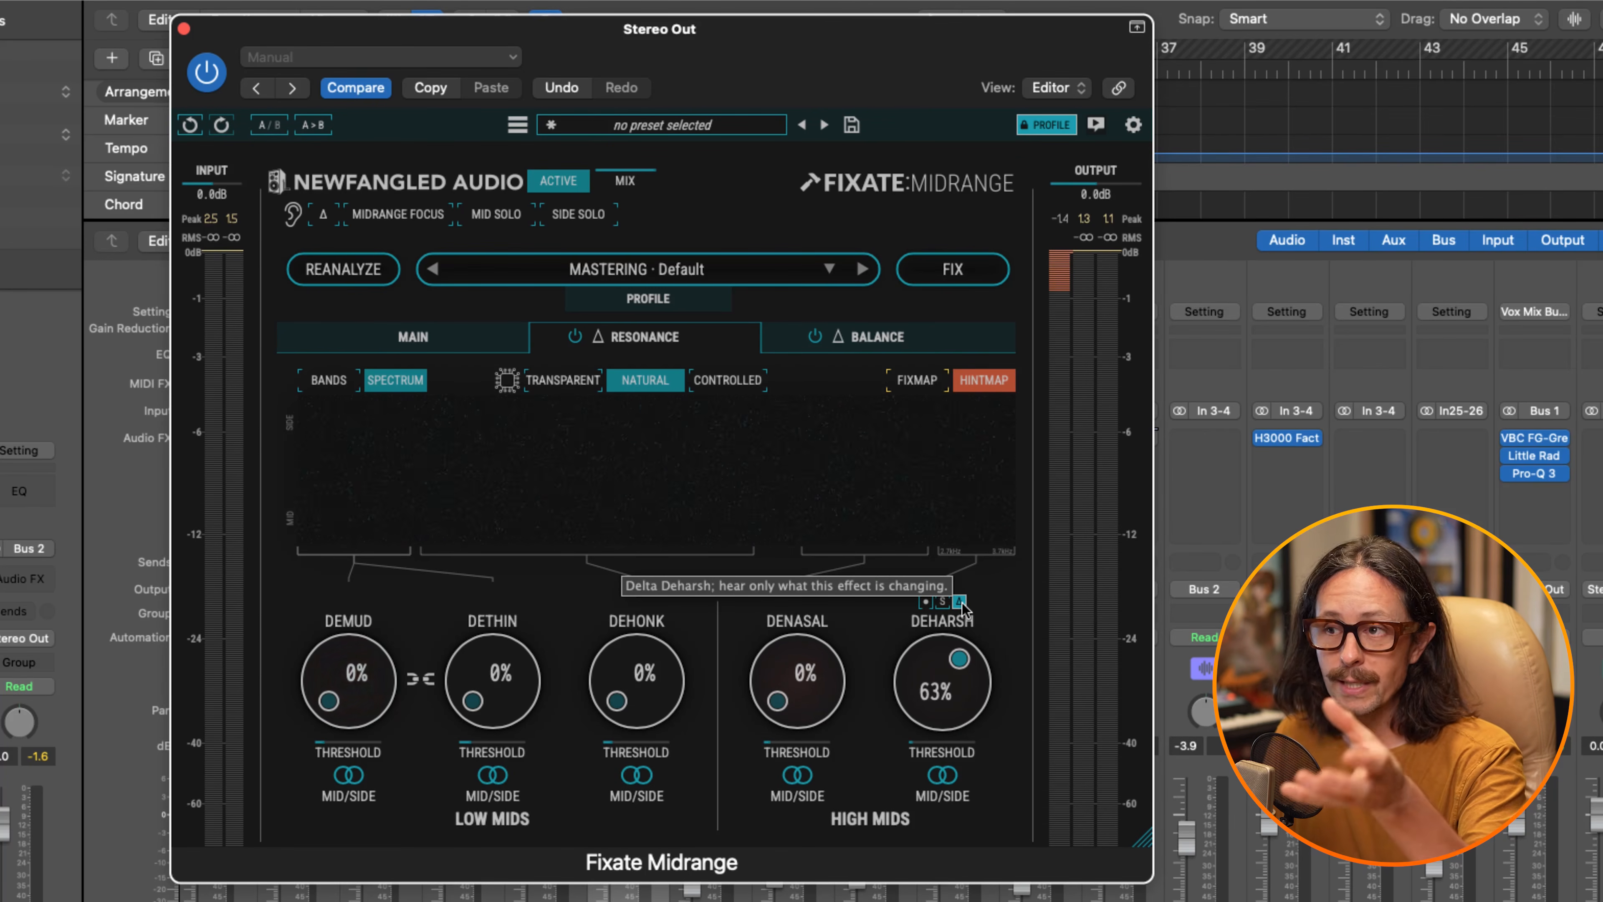
left_click(960, 604)
double_click(952, 684)
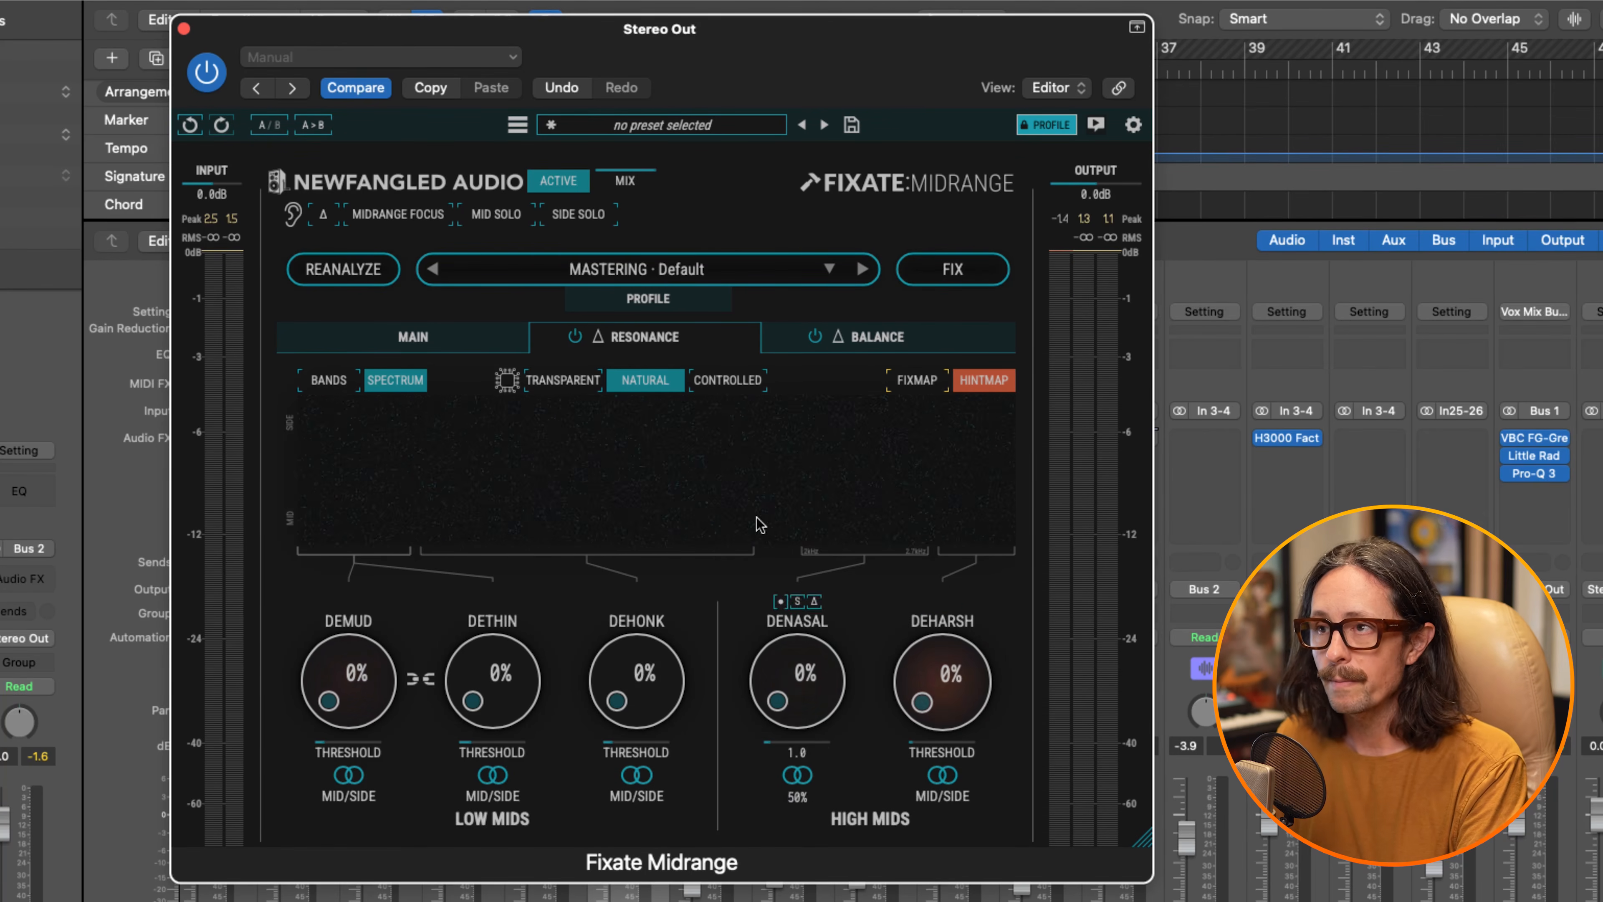
Apply the MASTERING · Default profile's balance and resonance corrections to the analyzed mix with Fix.
left_click(922, 338)
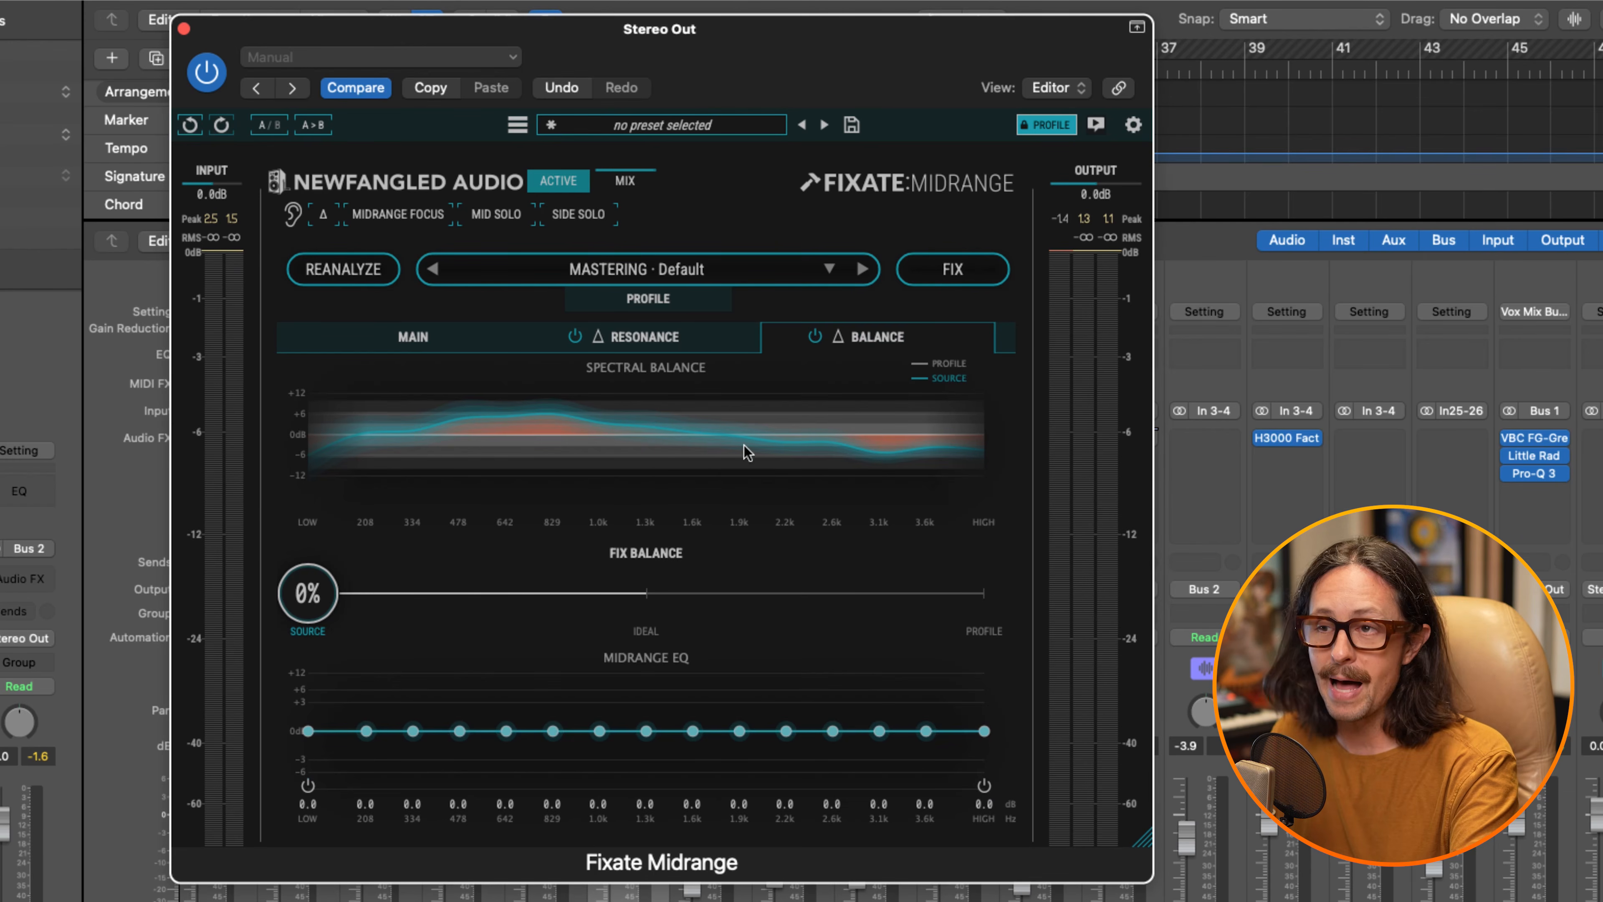
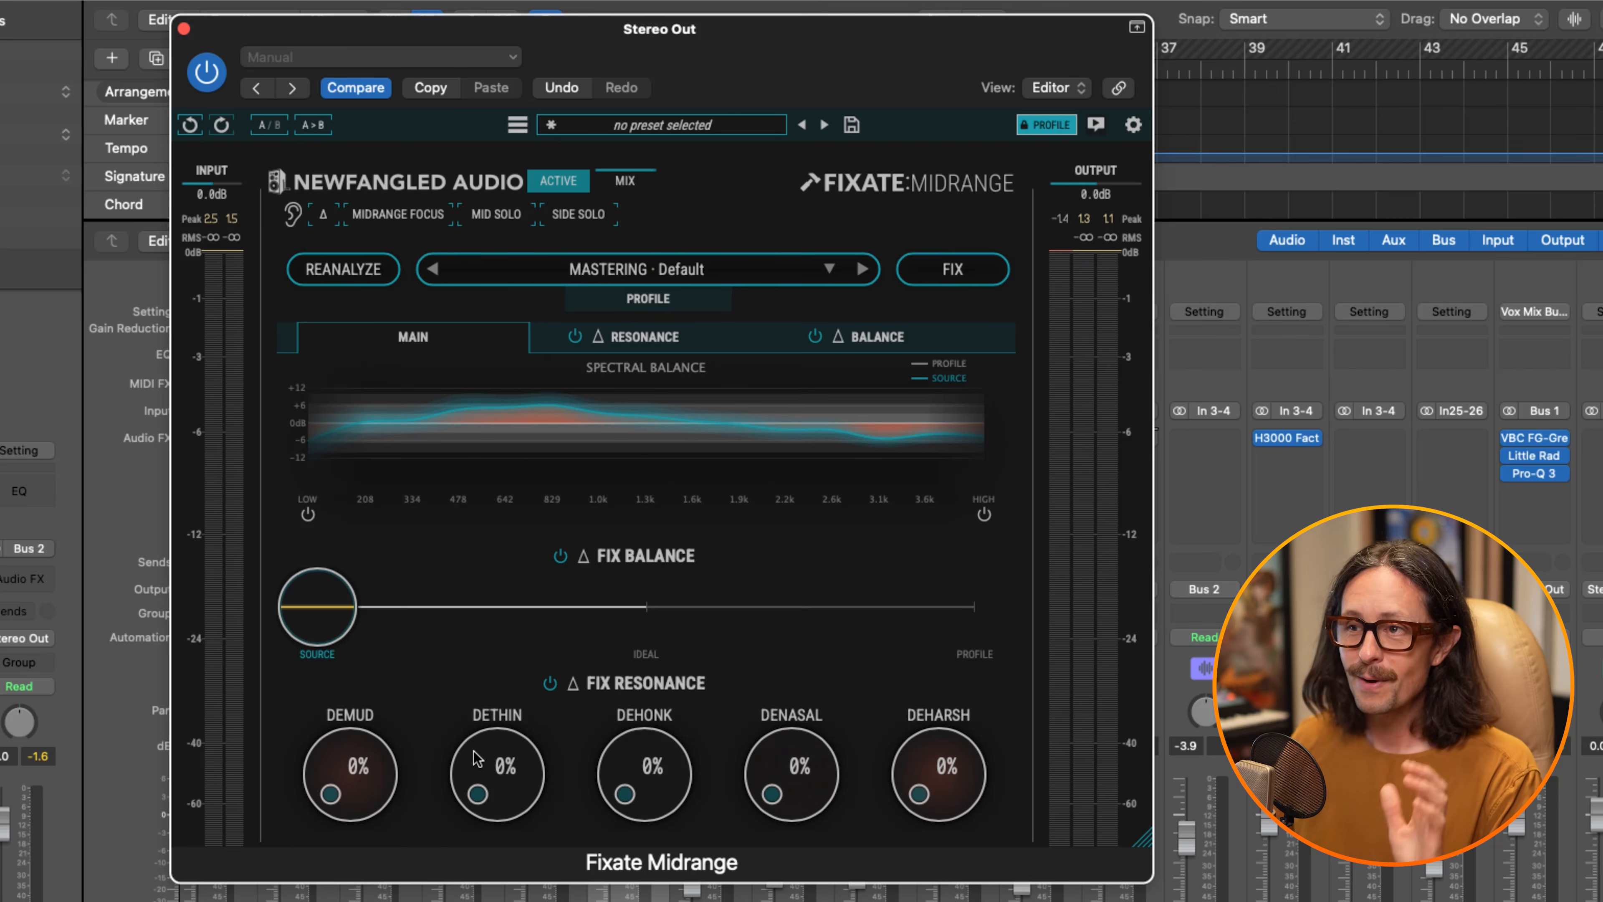
left_click(676, 344)
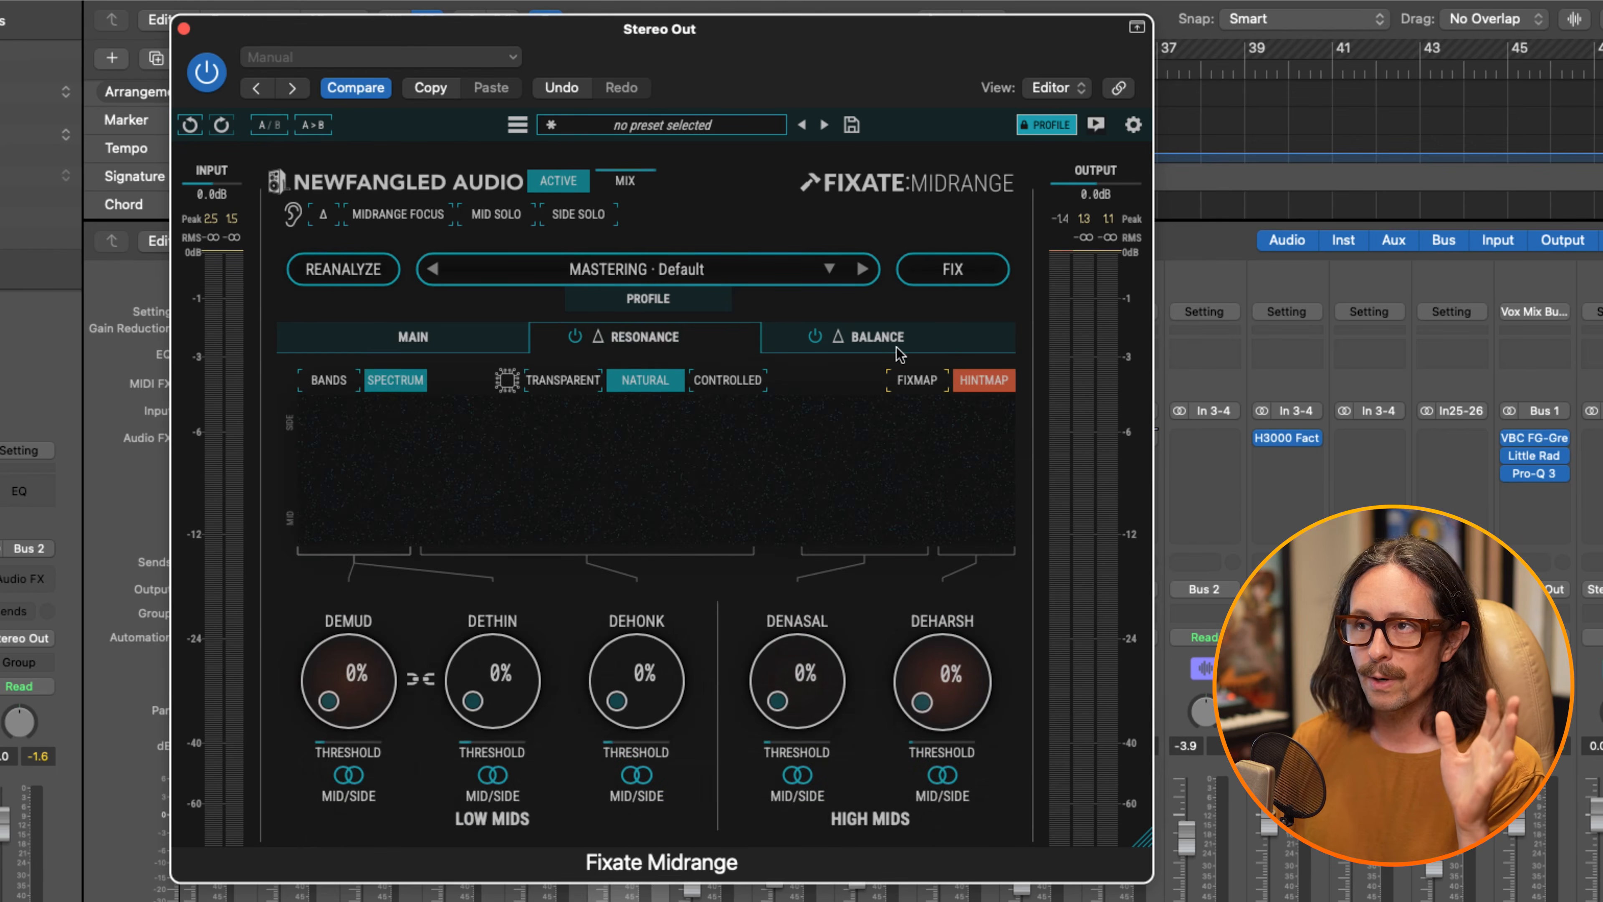
left_click(853, 344)
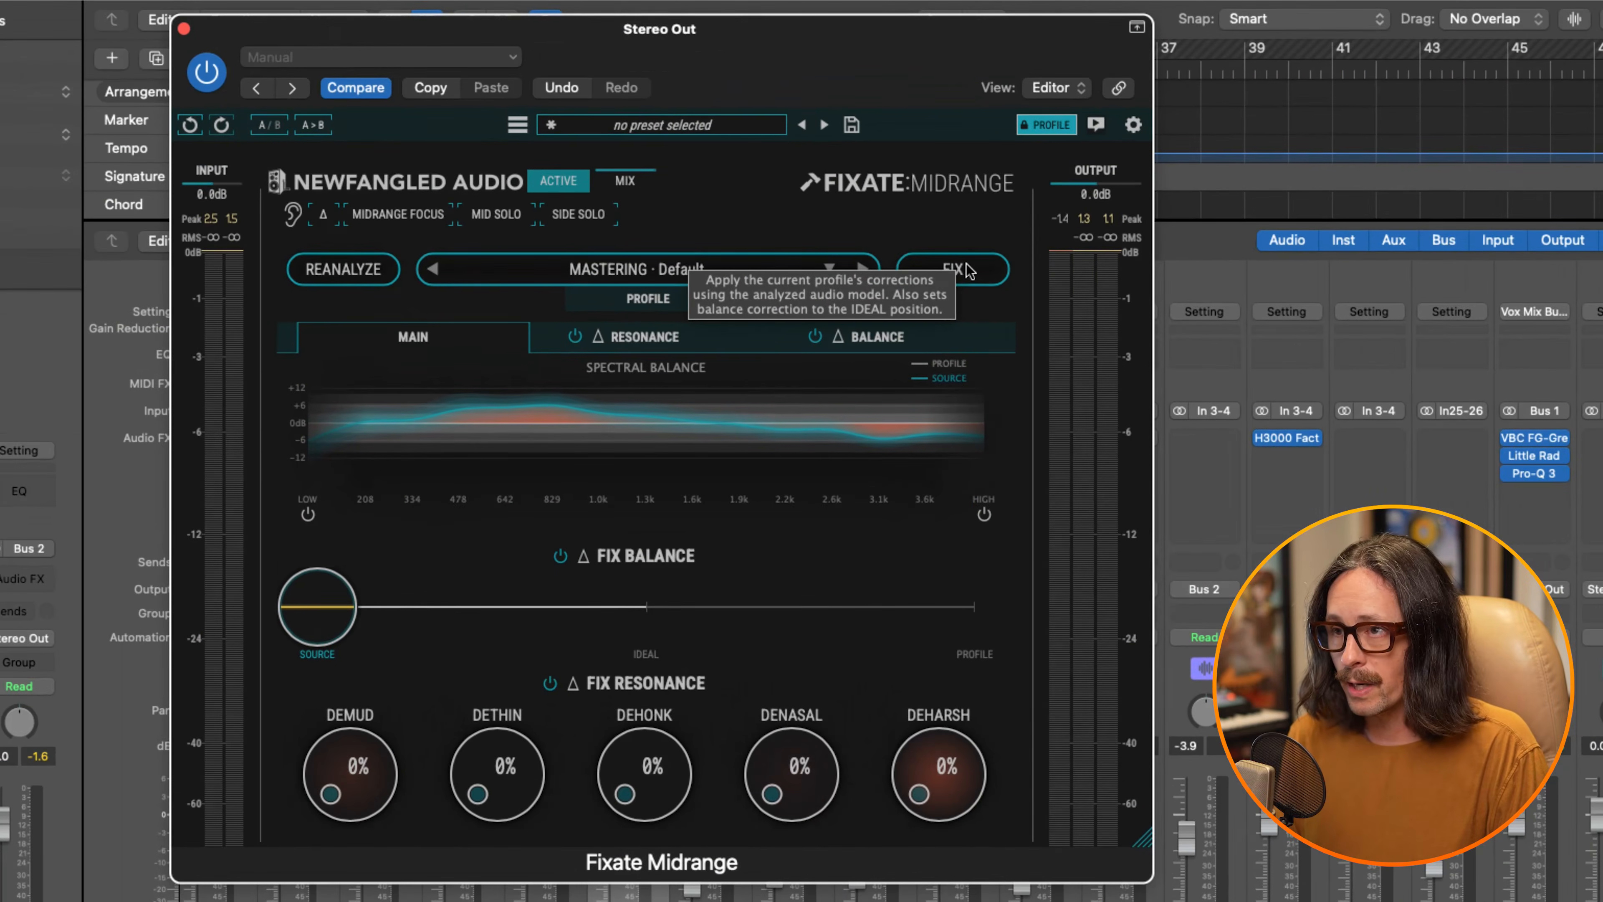
left_click(968, 266)
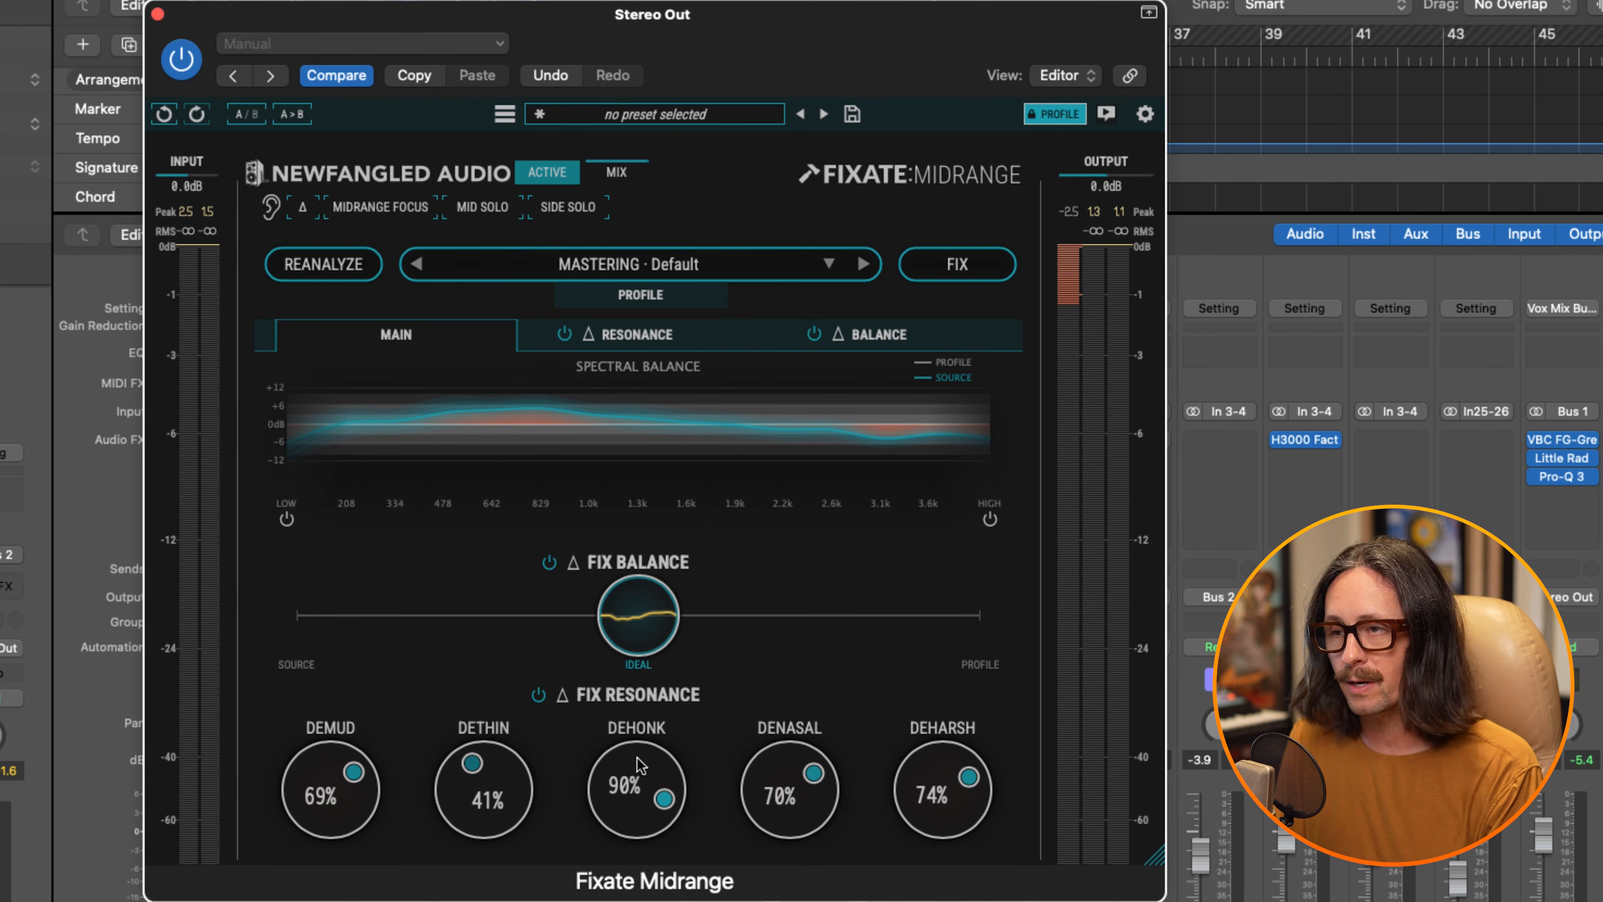
Bypass Fix Resonance and Fix Balance, and re-enable both.
left_click(539, 696)
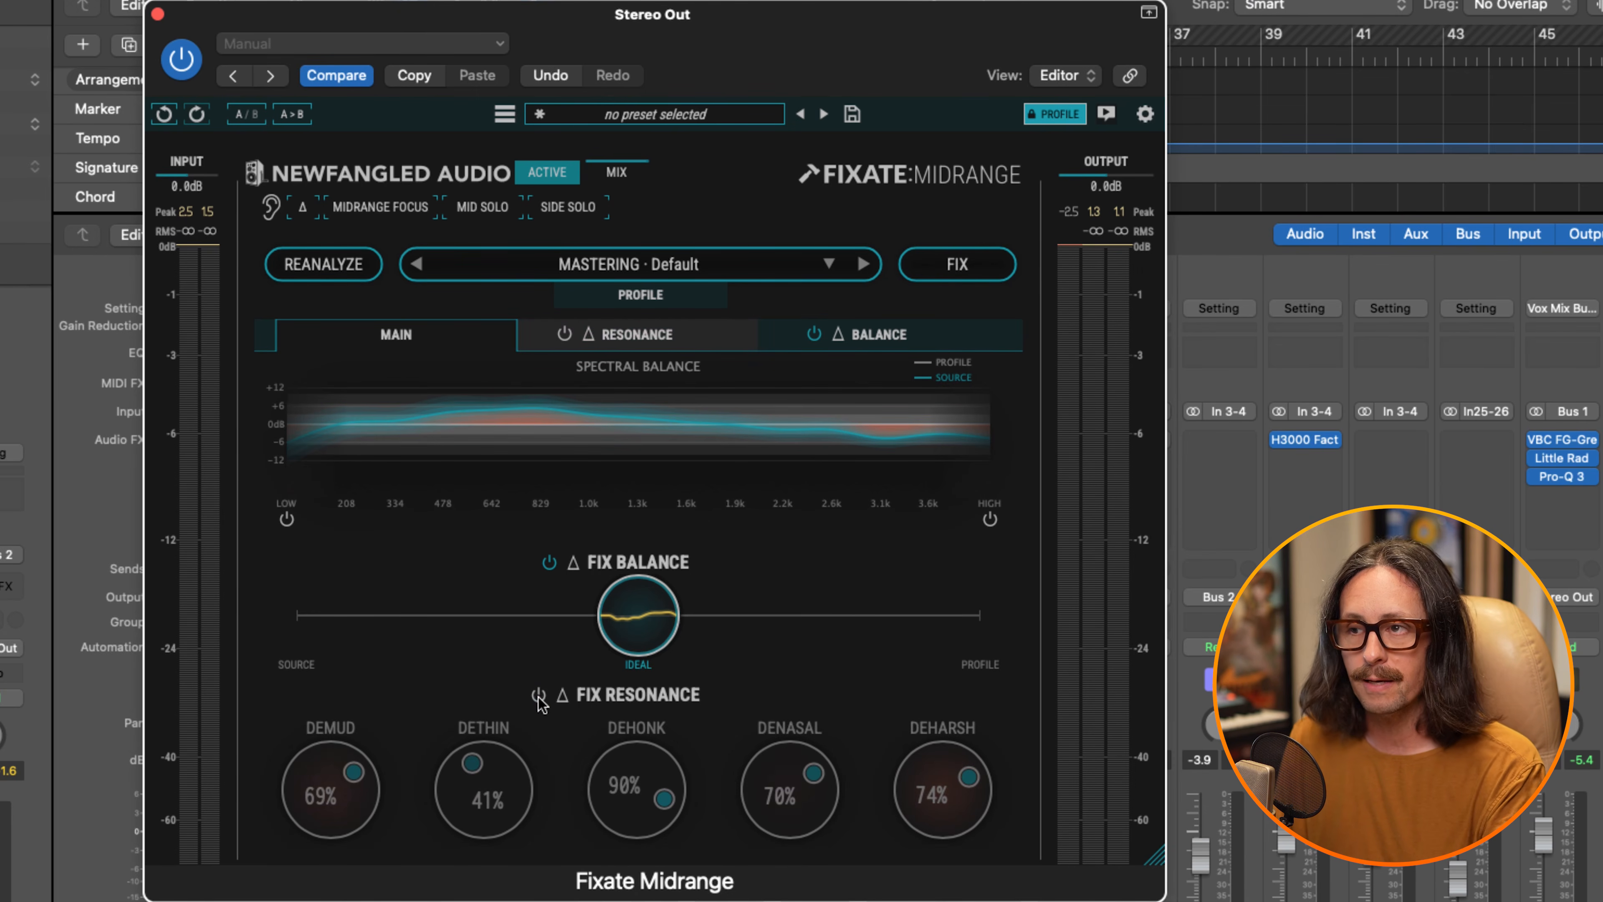
left_click(549, 563)
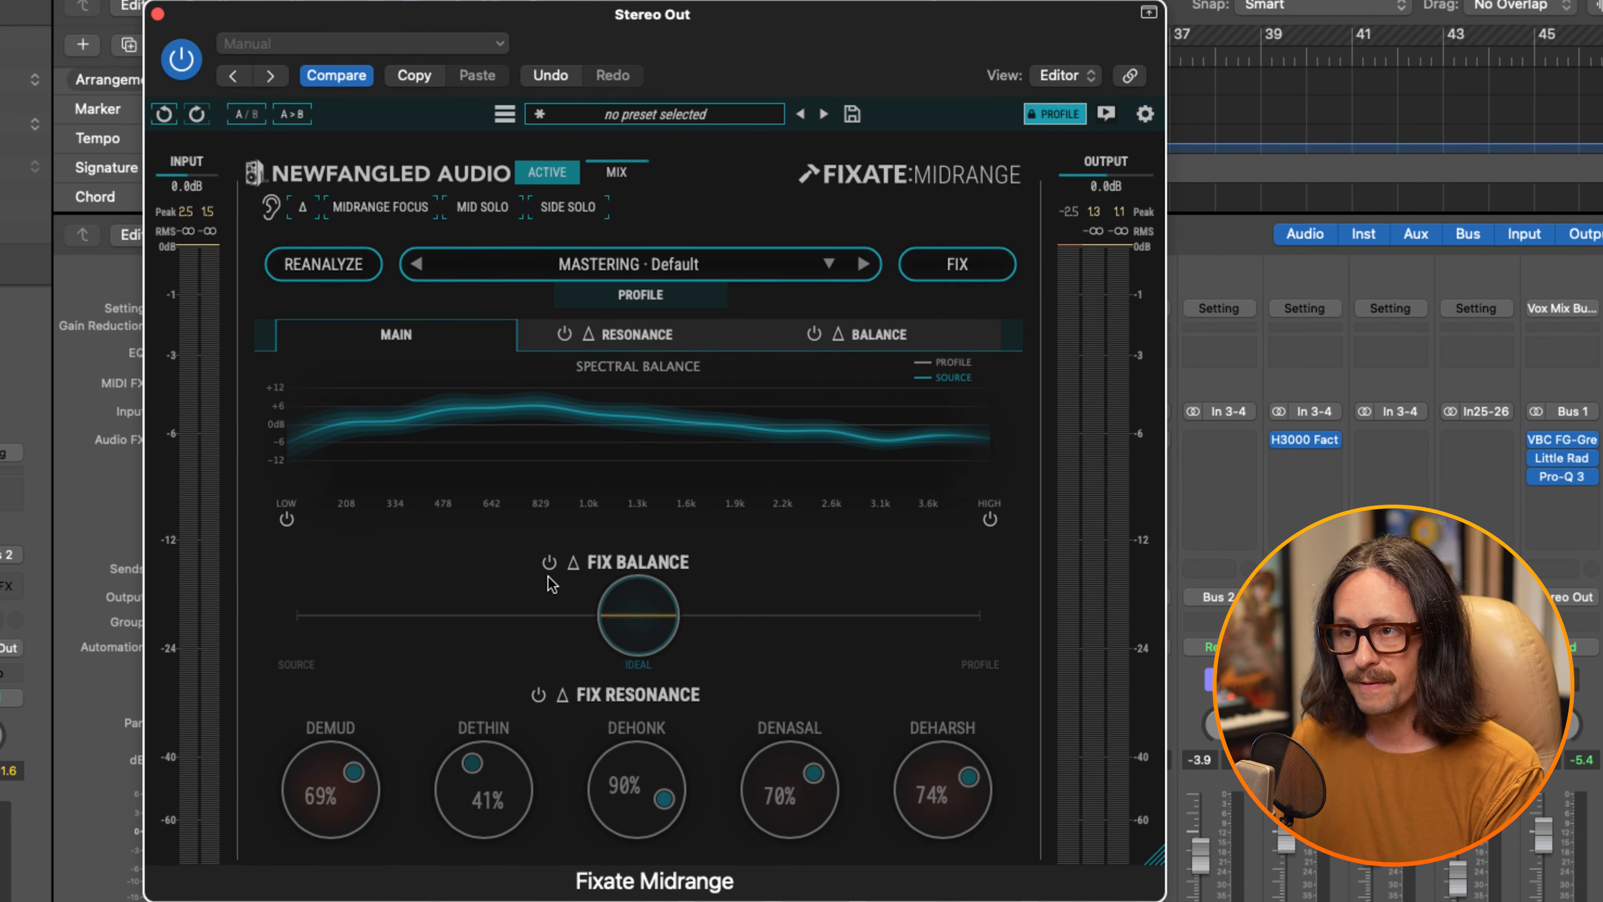
left_click(540, 697)
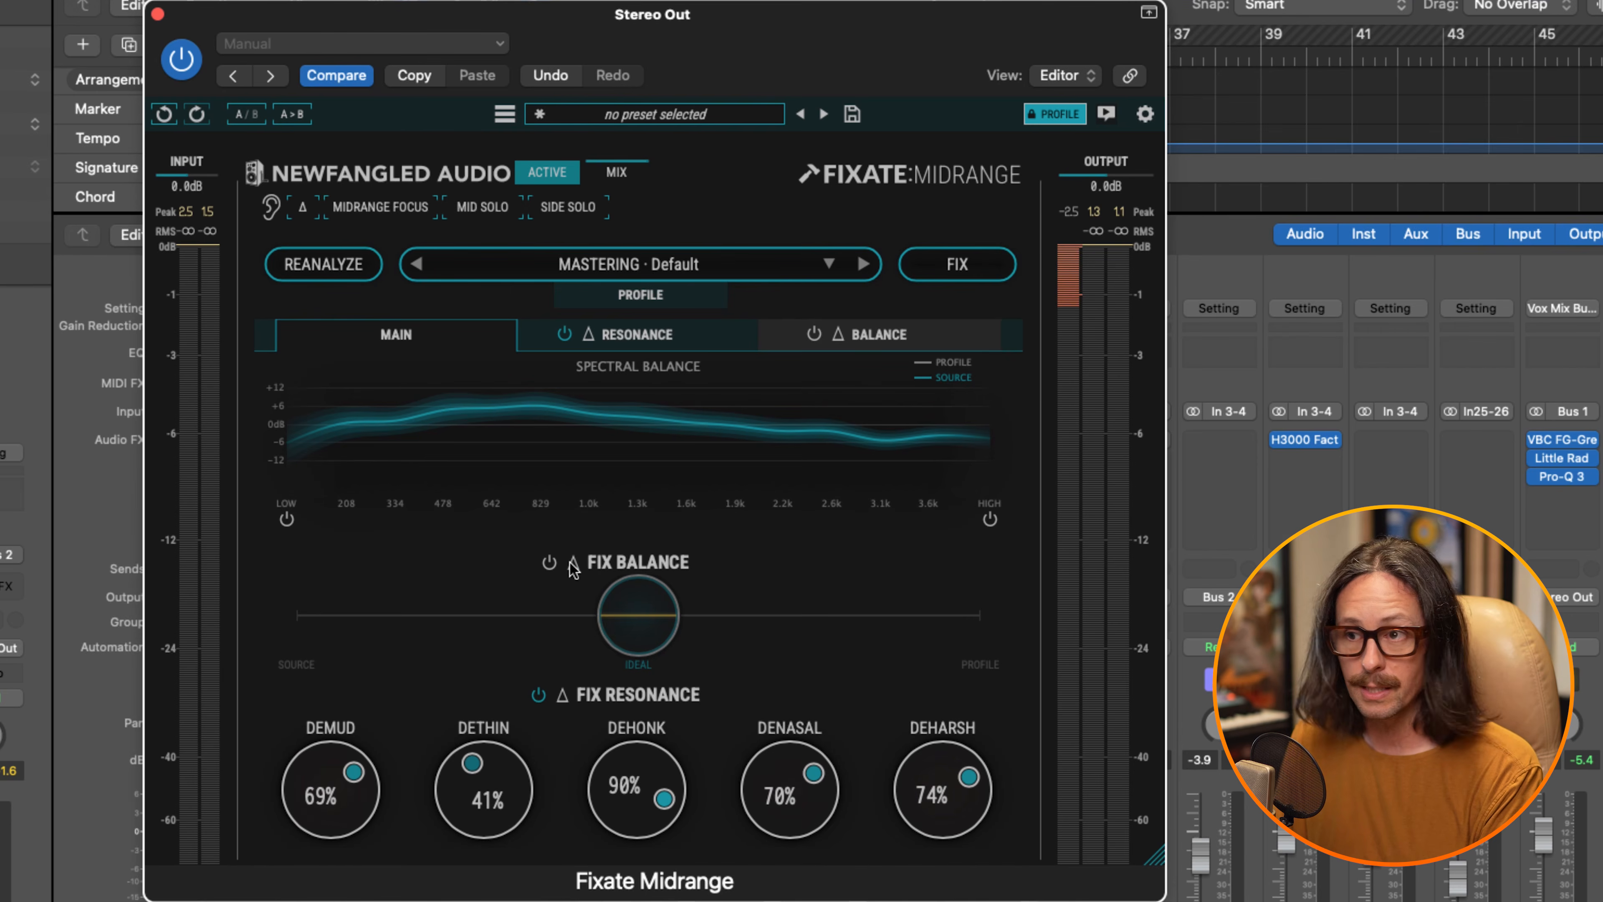
left_click(549, 563)
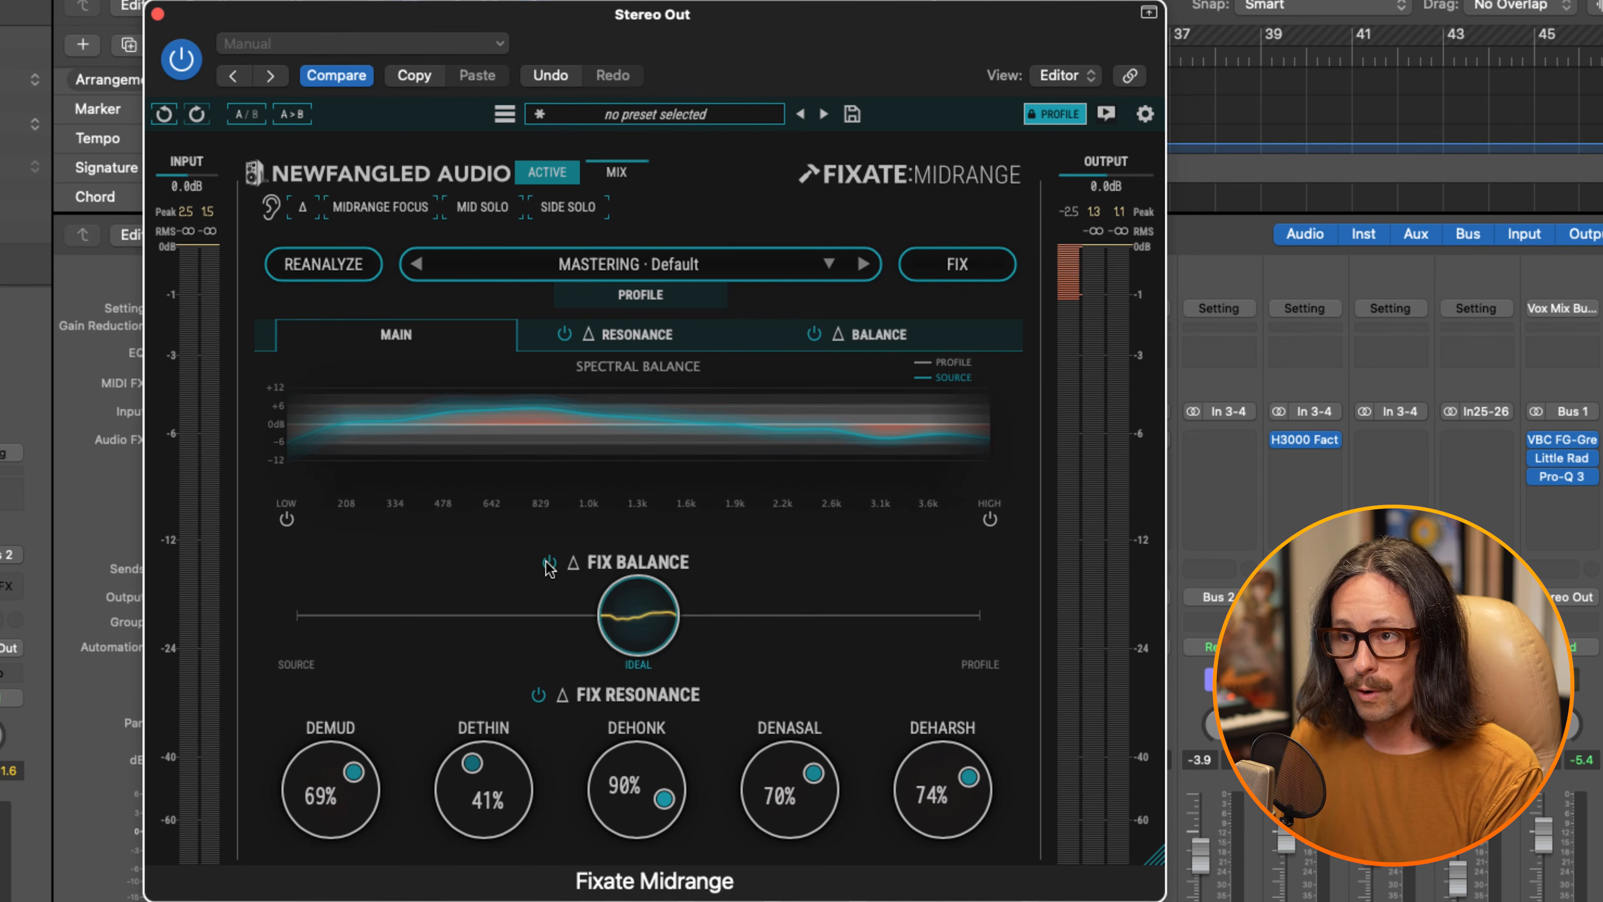
On the Balance page, sweep the Fix Balance amount between Source and Profile, and settle it at about 49%, near Ideal.
left_click(671, 341)
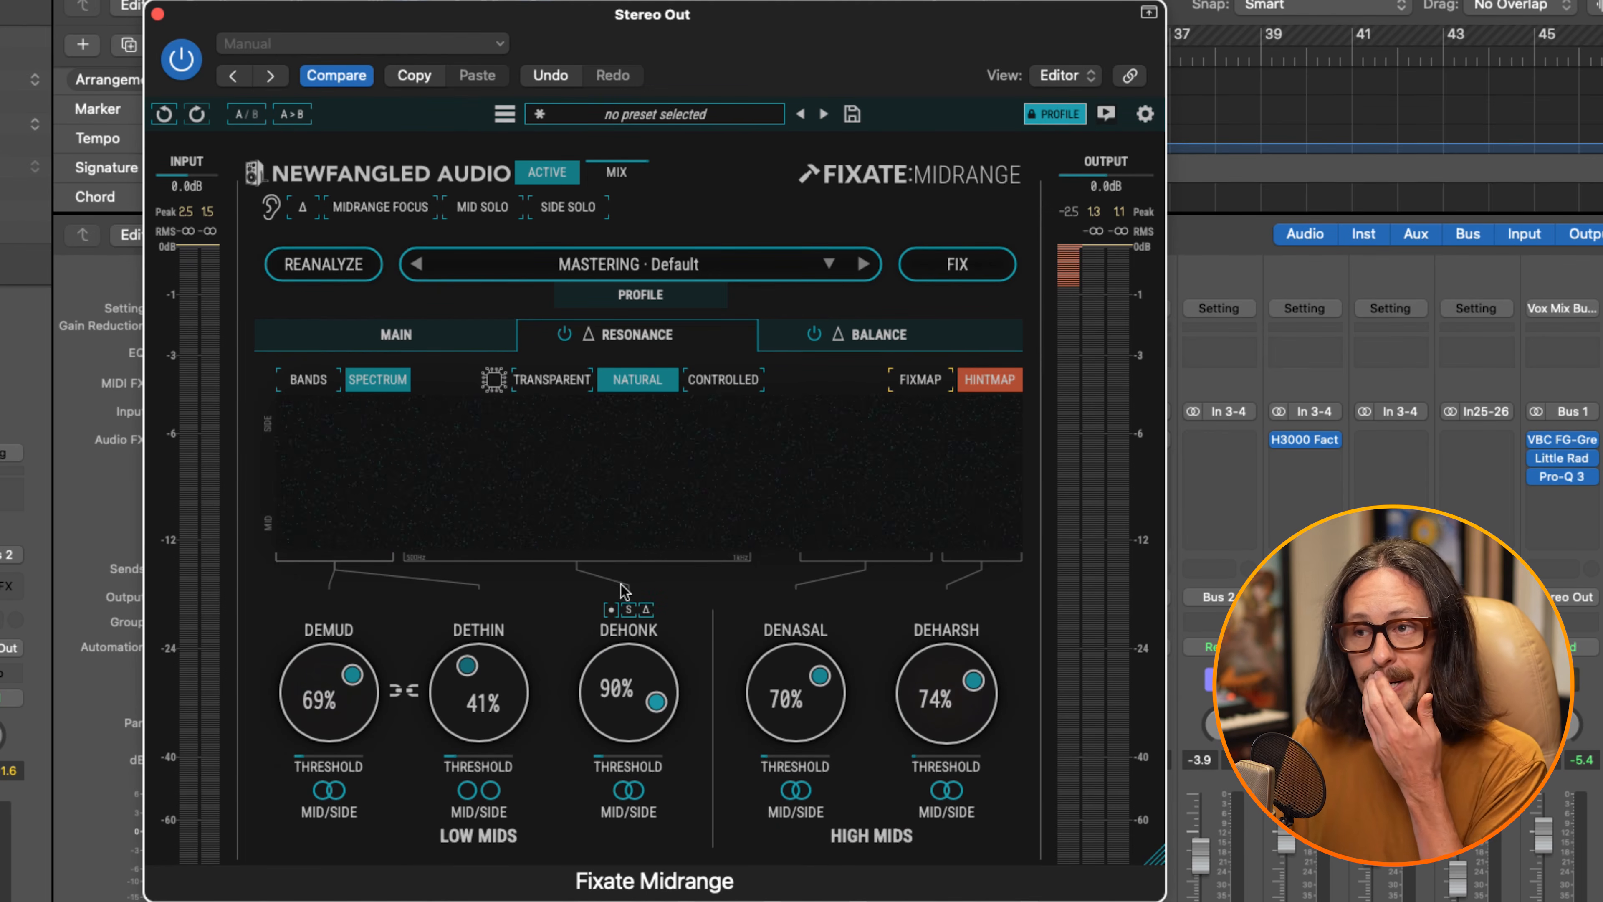
left_click(953, 339)
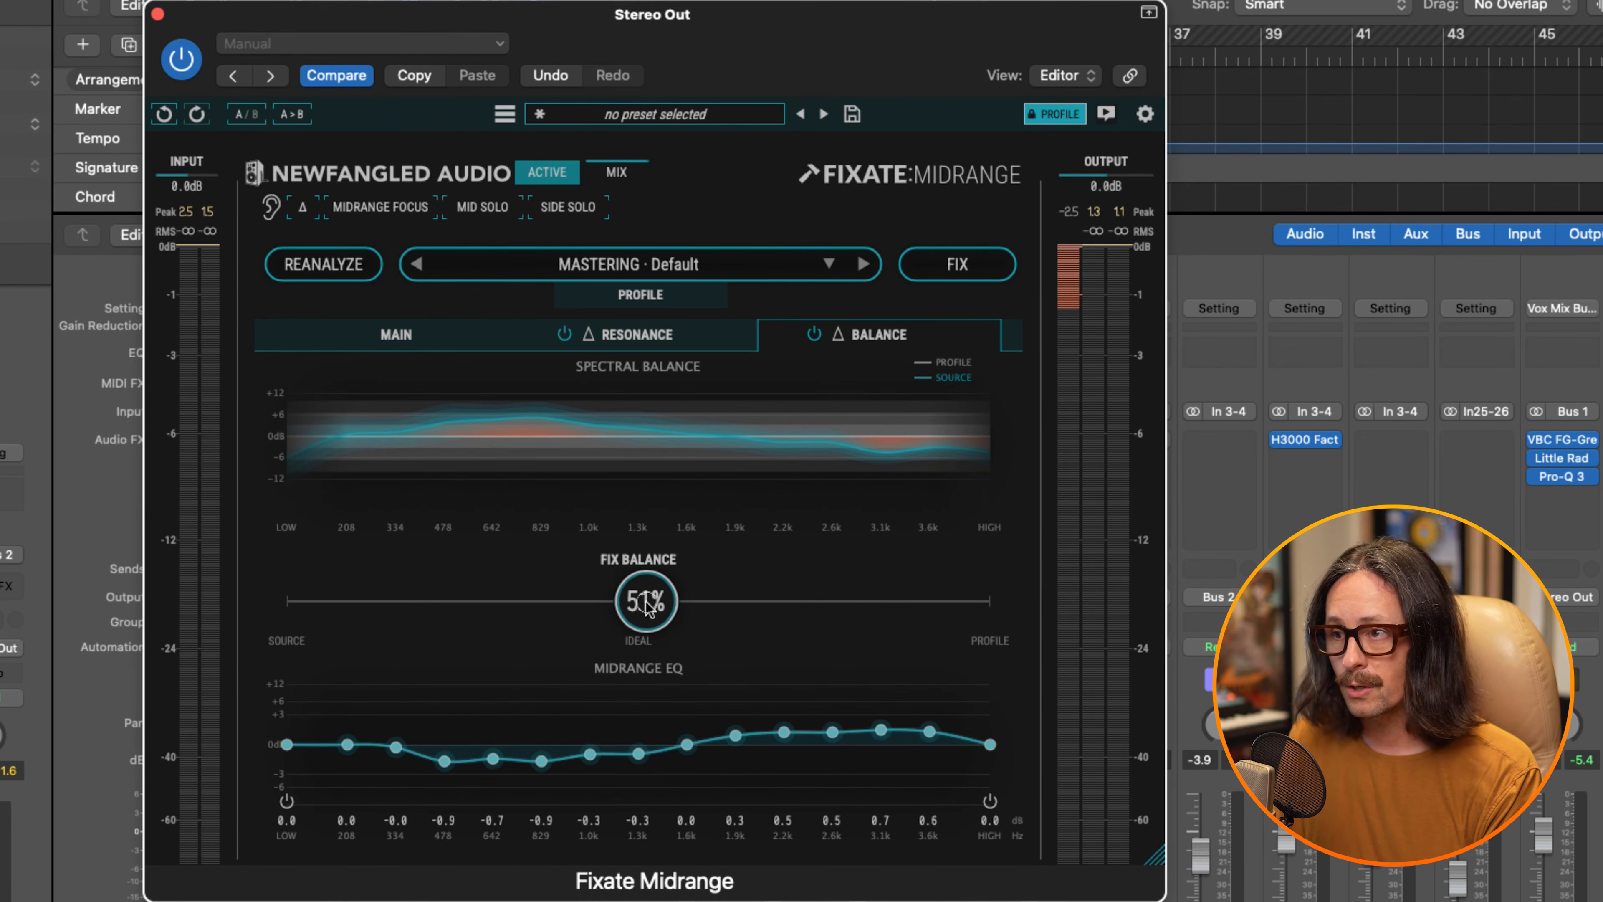
left_click_drag(647, 607, 990, 604)
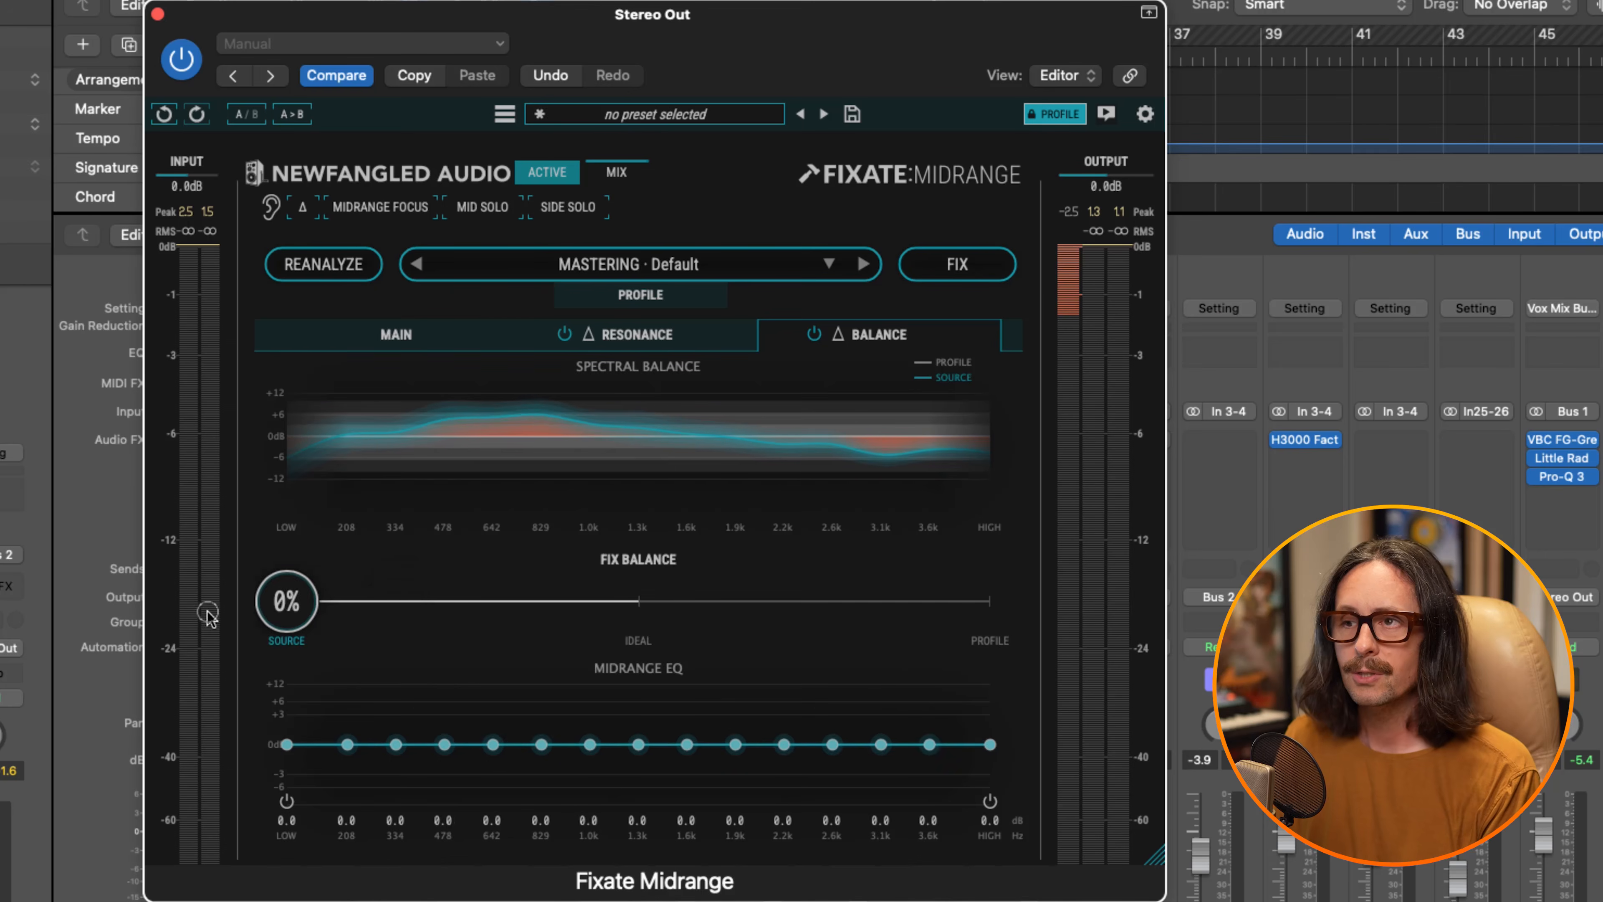
left_click_drag(343, 601, 403, 608)
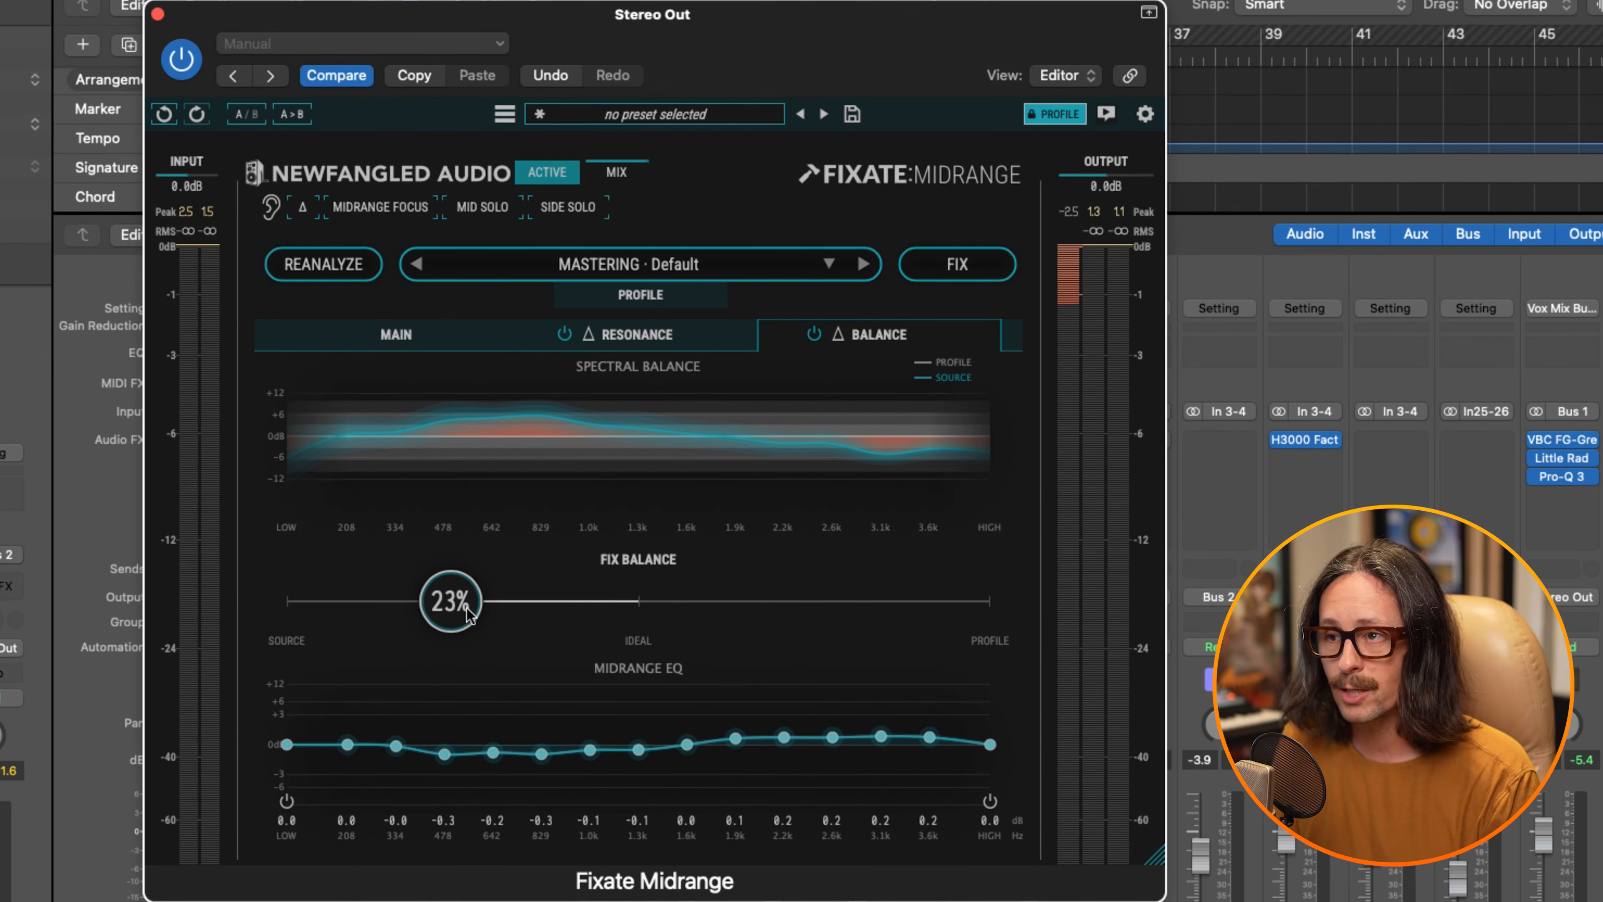
left_click_drag(459, 611, 652, 602)
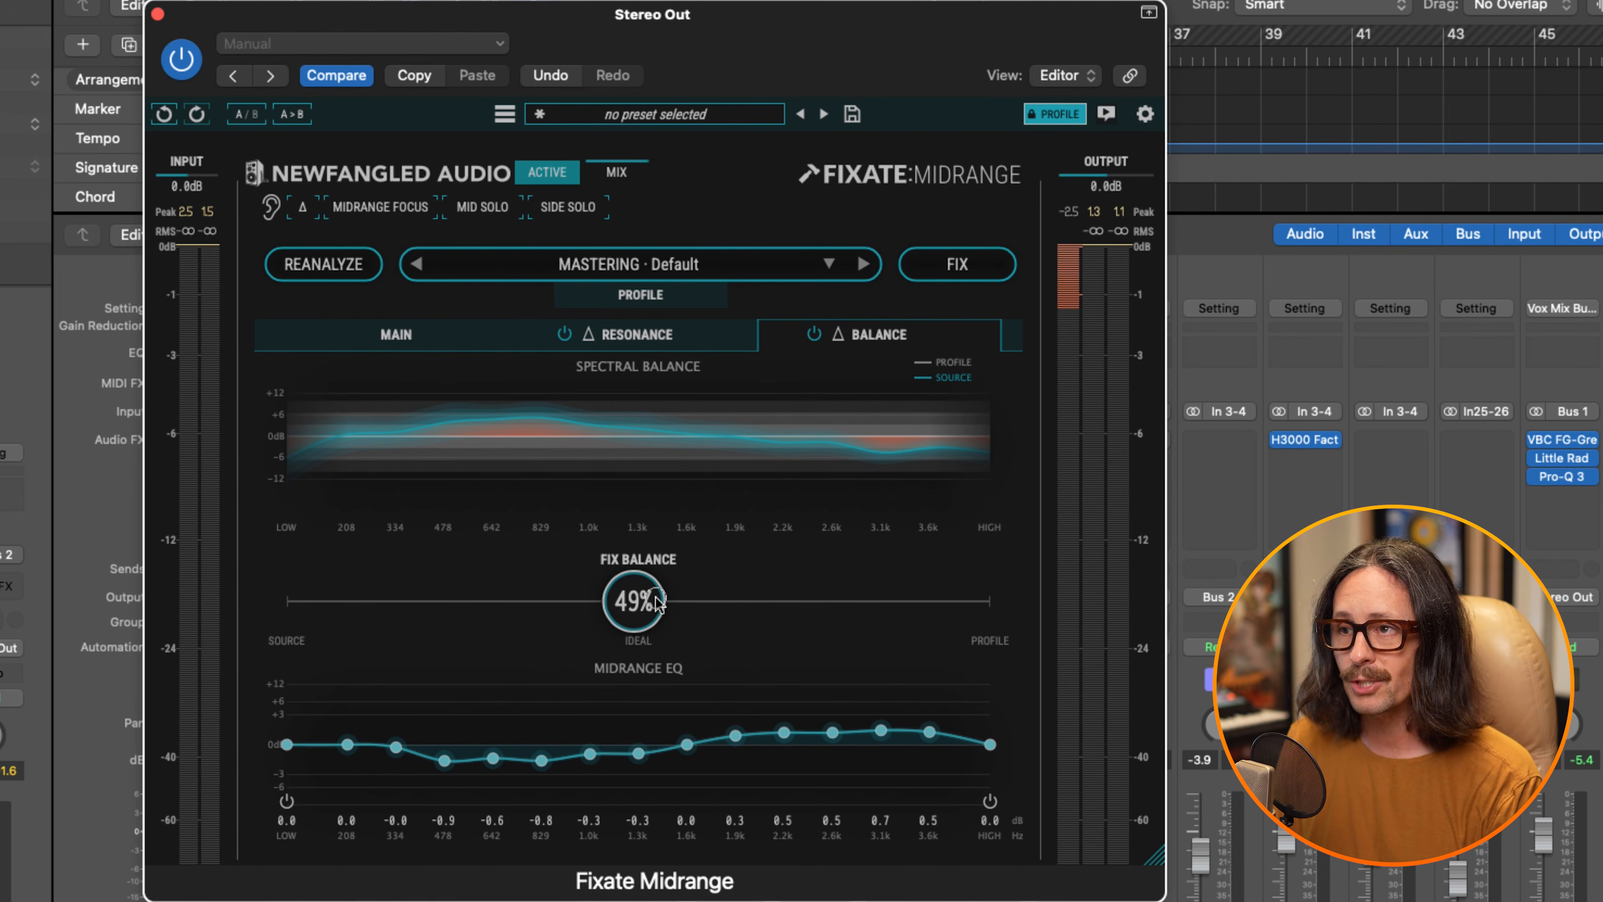
On the Resonance page, play the mix and compare it with the whole plugin bypassed and re-enabled twice.
left_click(643, 330)
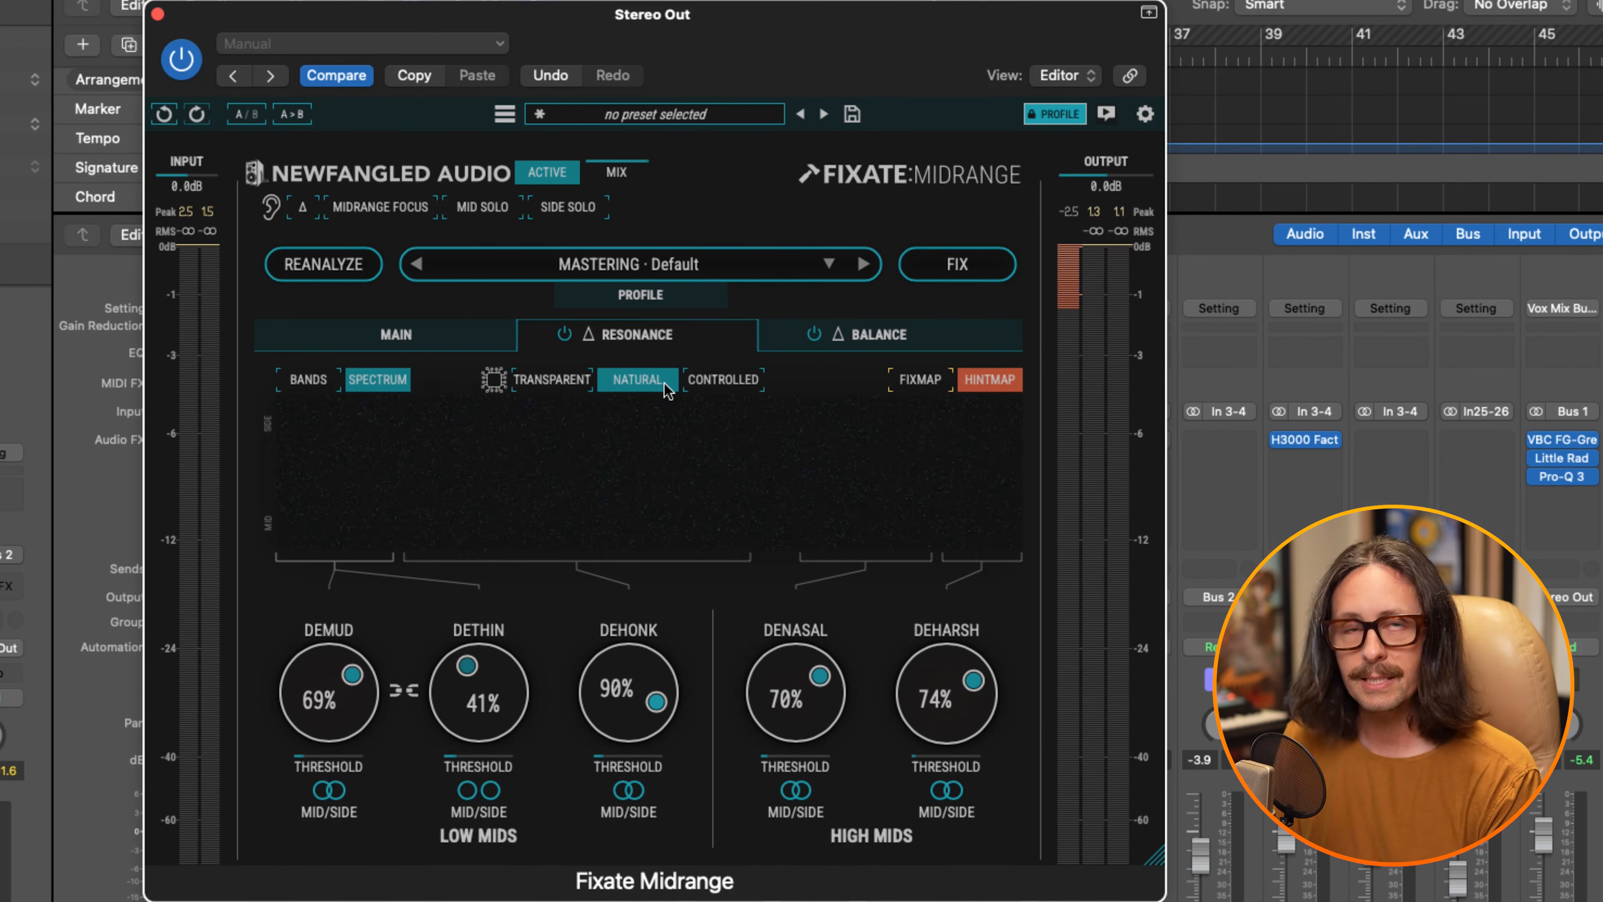
key("space")
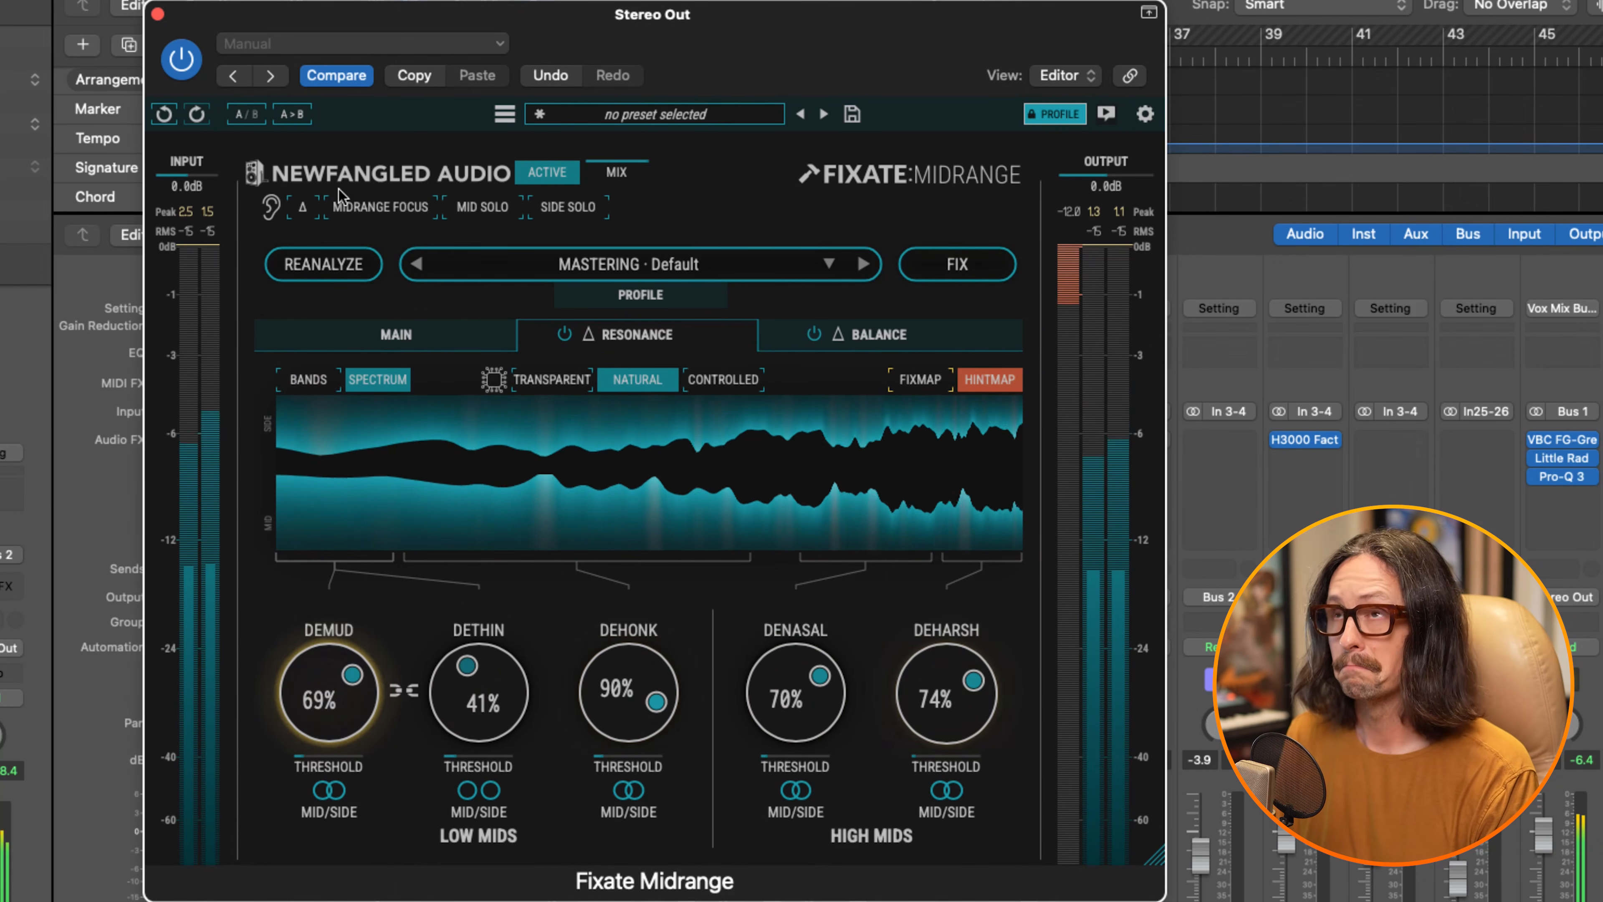
left_click(183, 60)
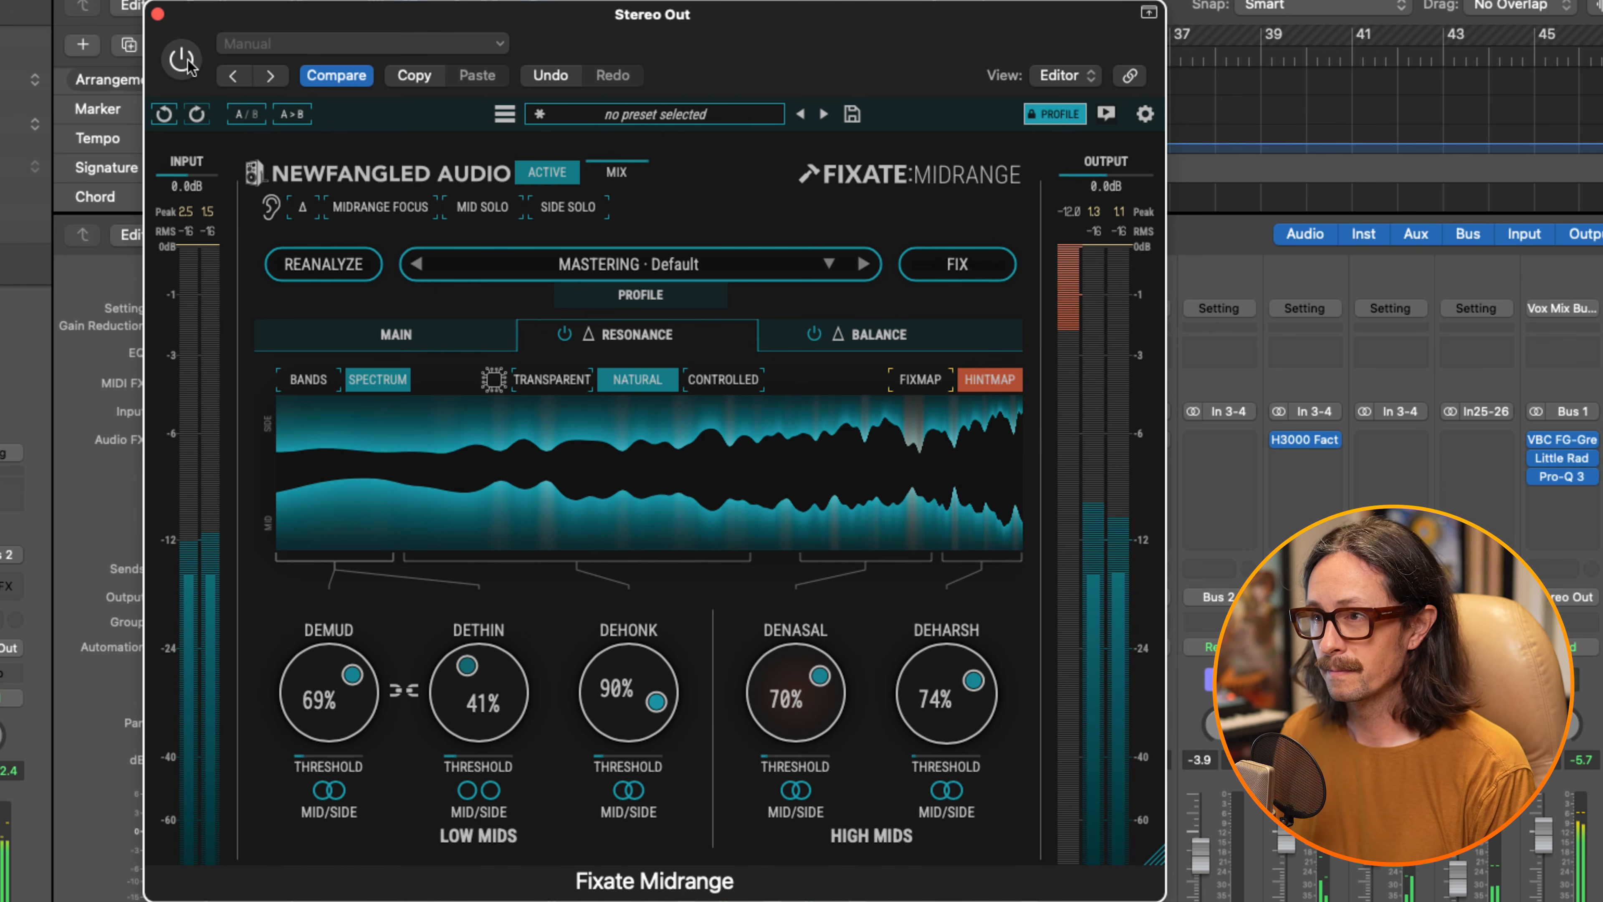
left_click(183, 60)
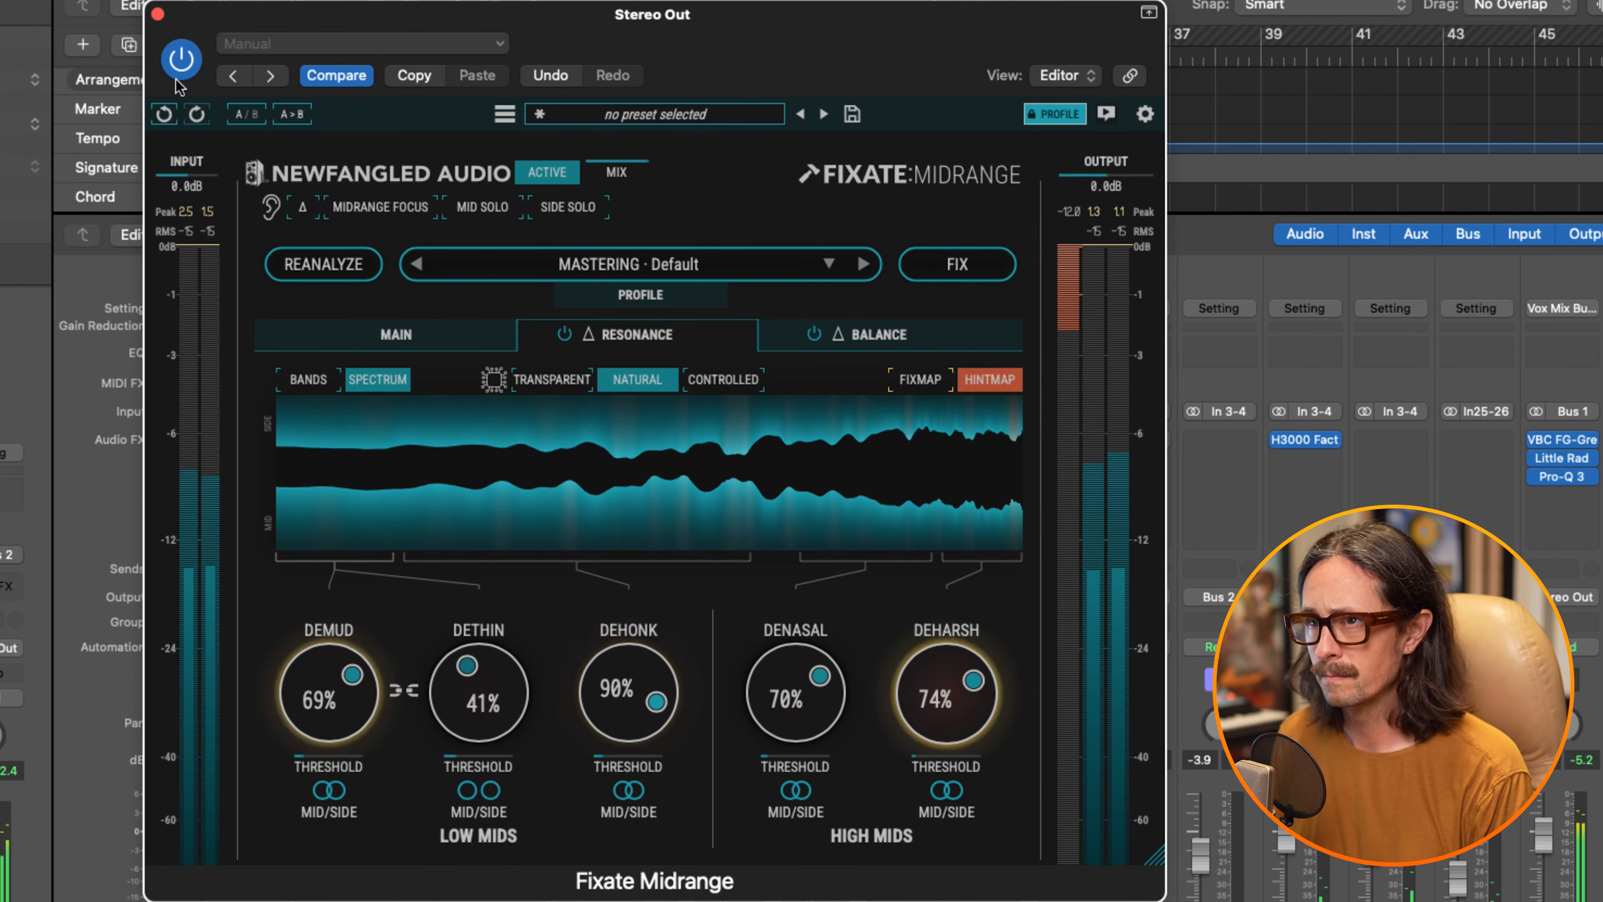
left_click(183, 64)
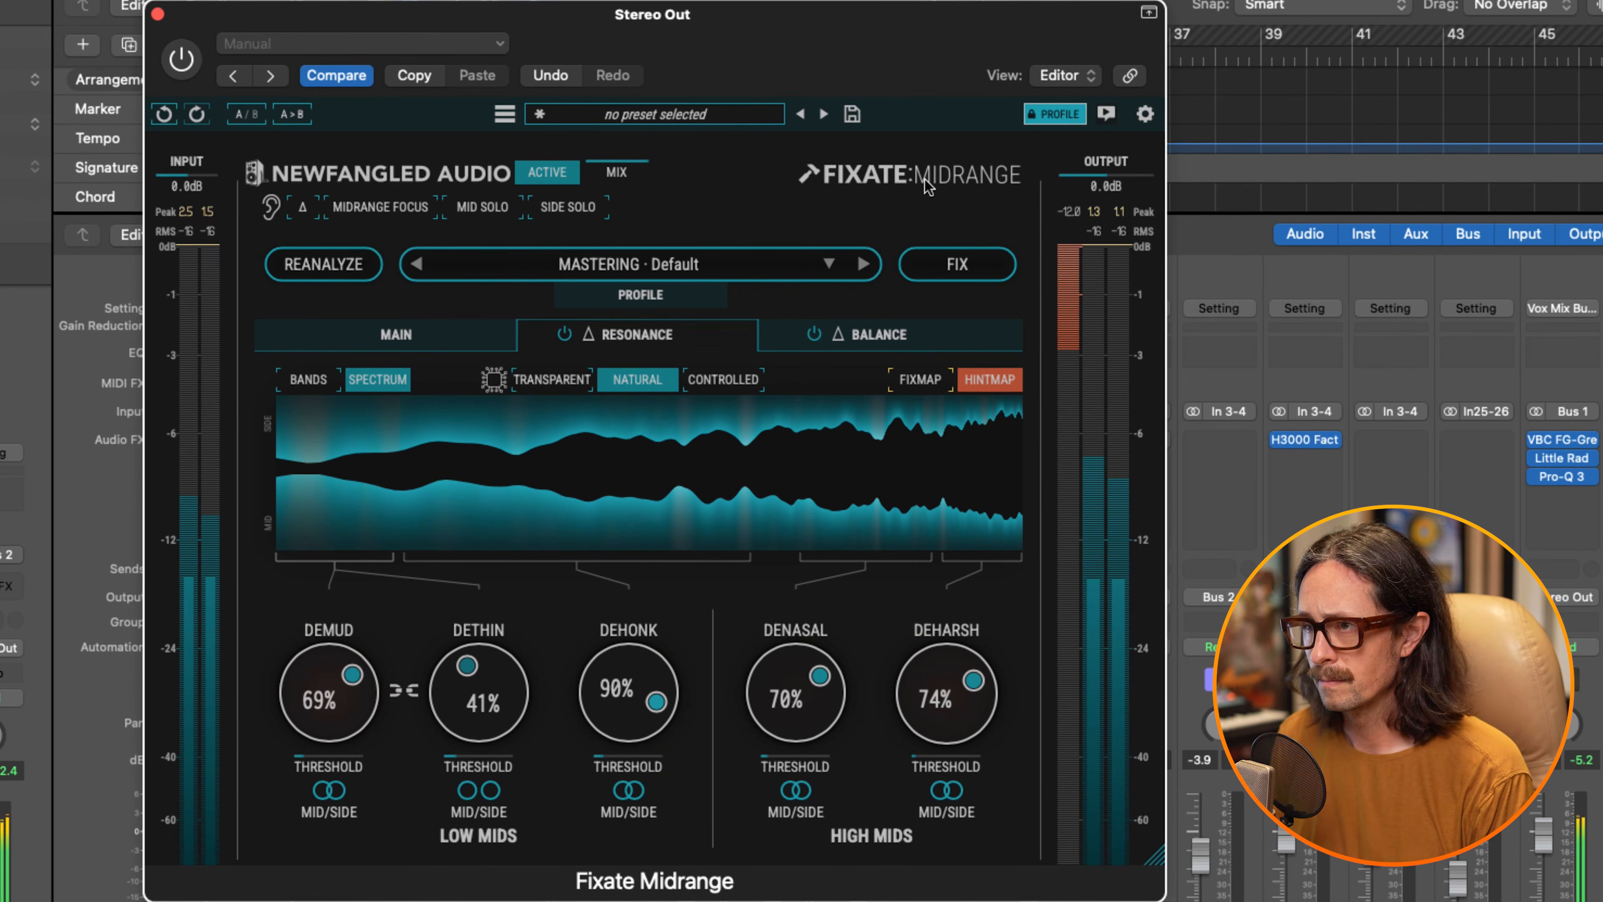
left_click(184, 70)
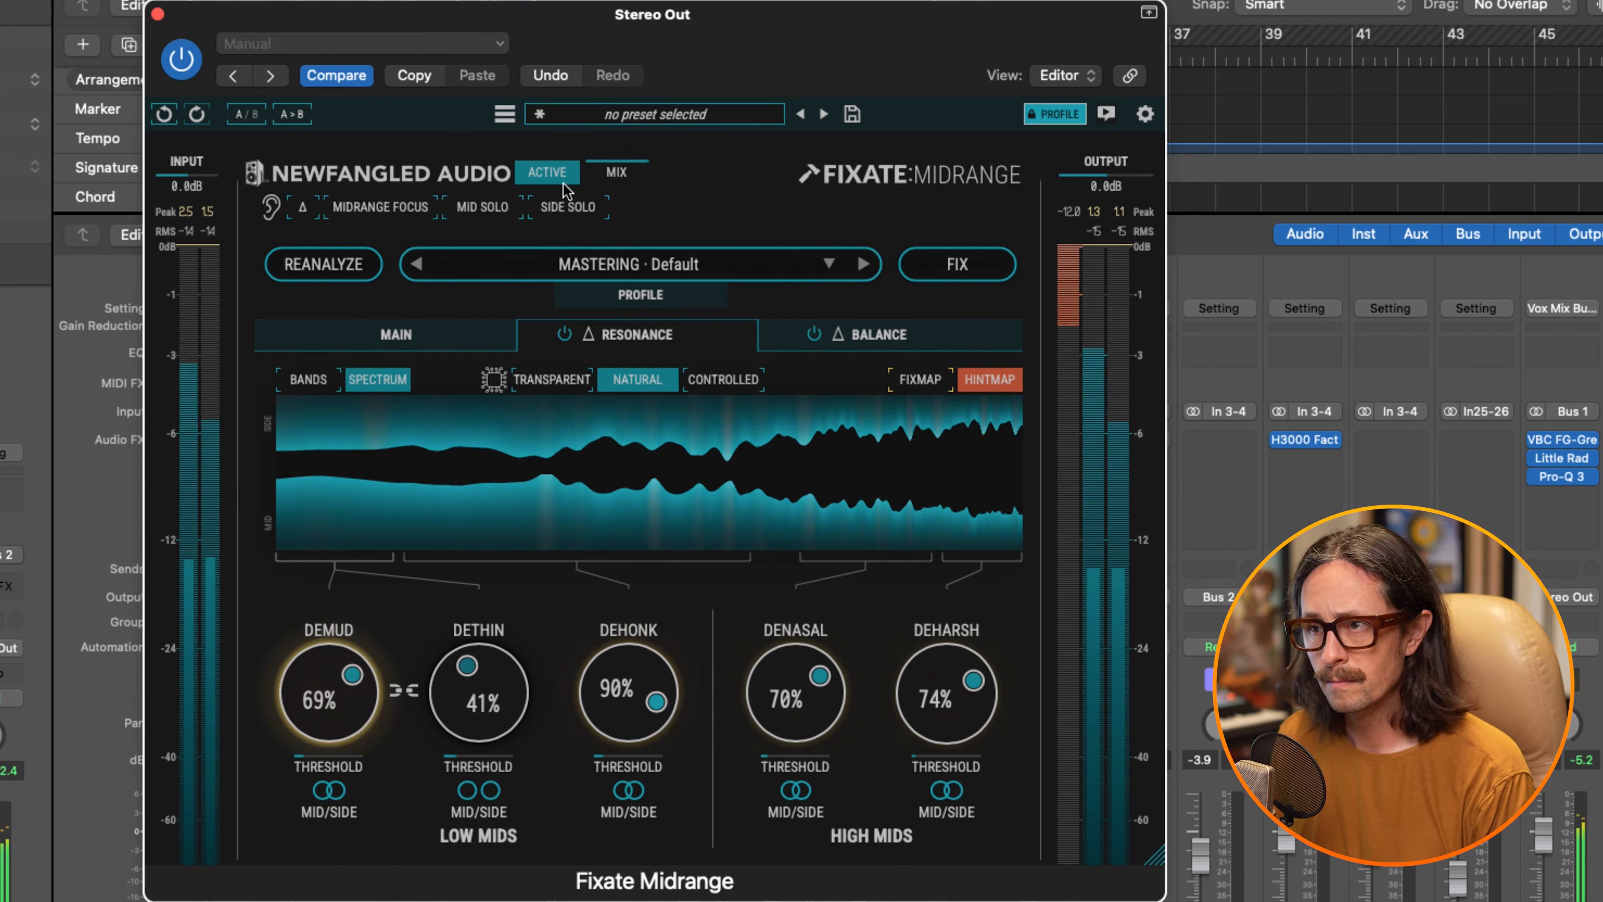
mouse_move(819, 637)
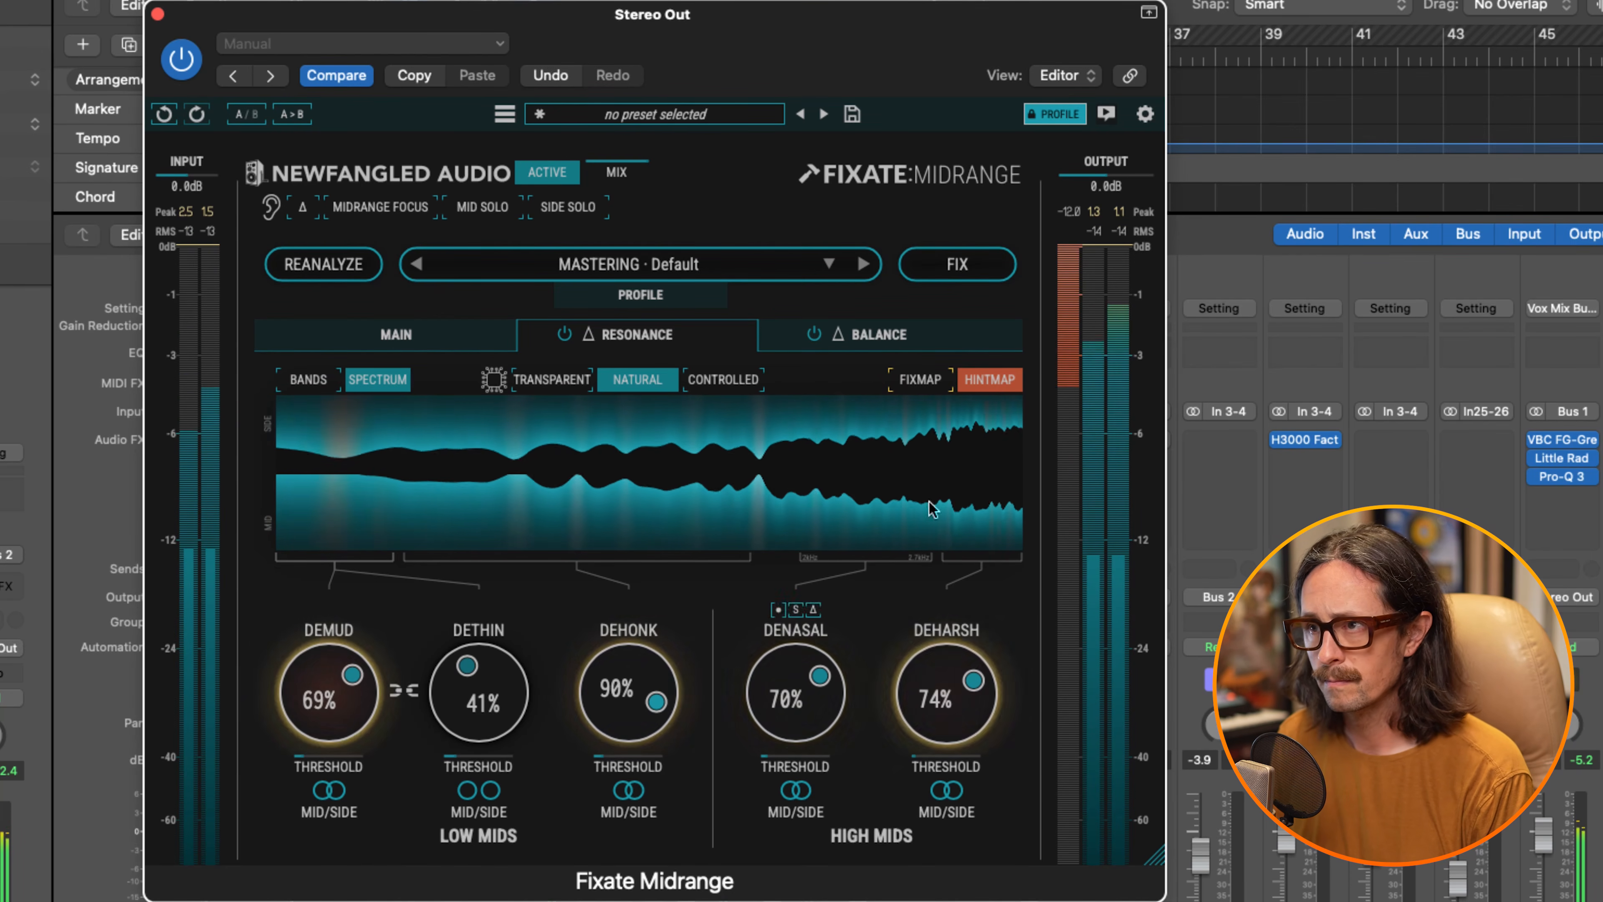
key("super+w")
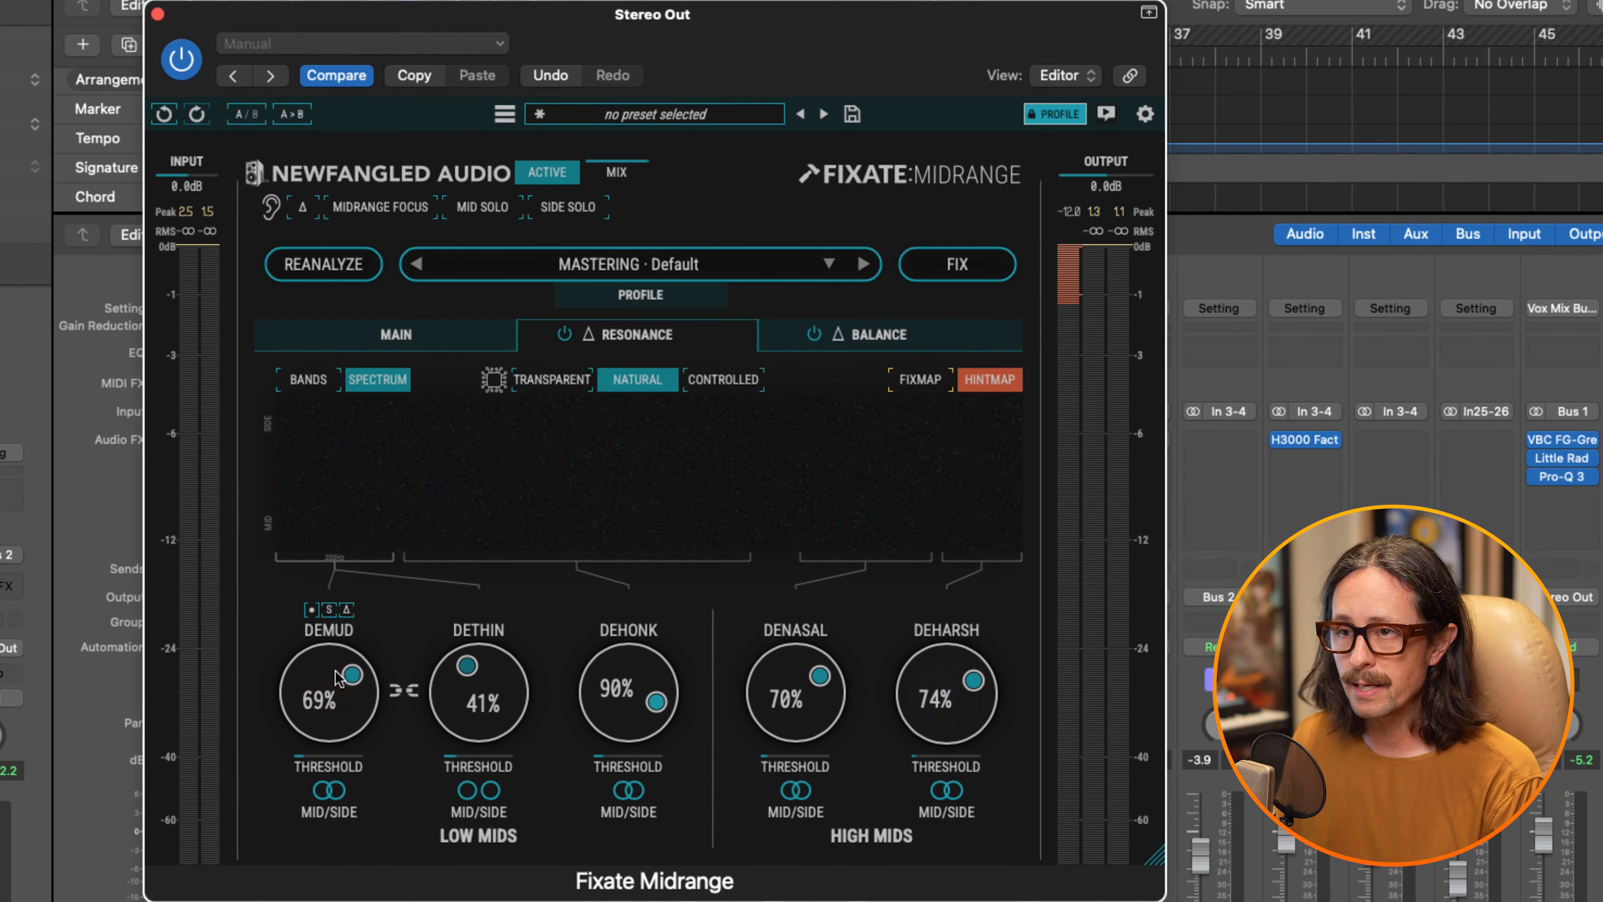
Audition Demud through its solo and delta listening while sweeping its amount, and settle it at 14%.
left_click(329, 610)
key("space")
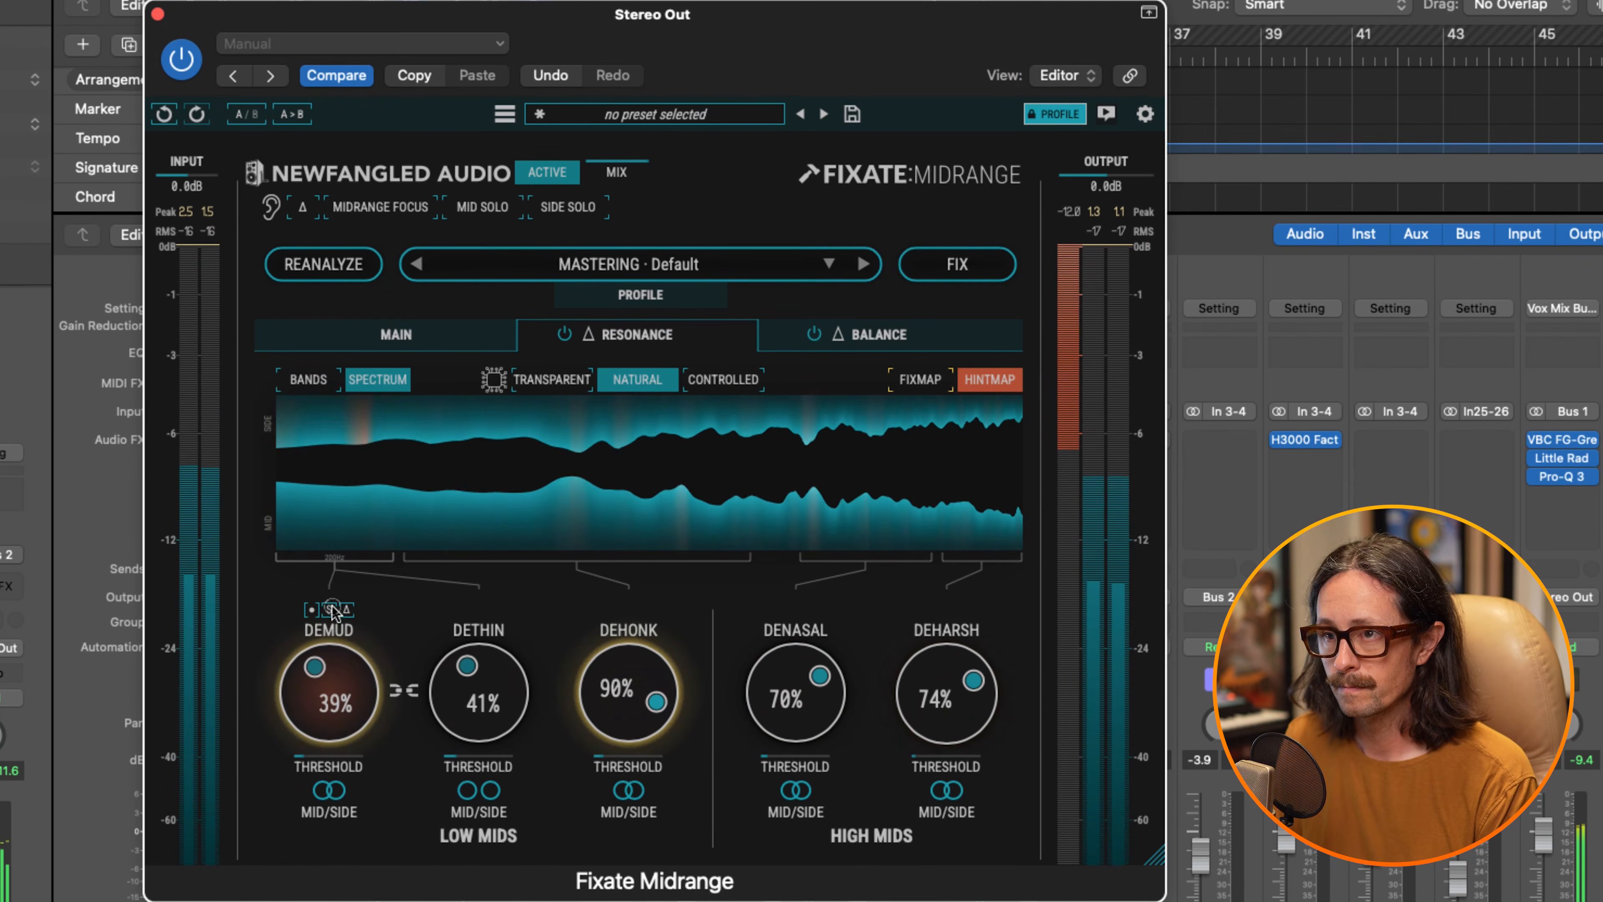
left_click_drag(320, 668, 345, 600)
left_click(346, 611)
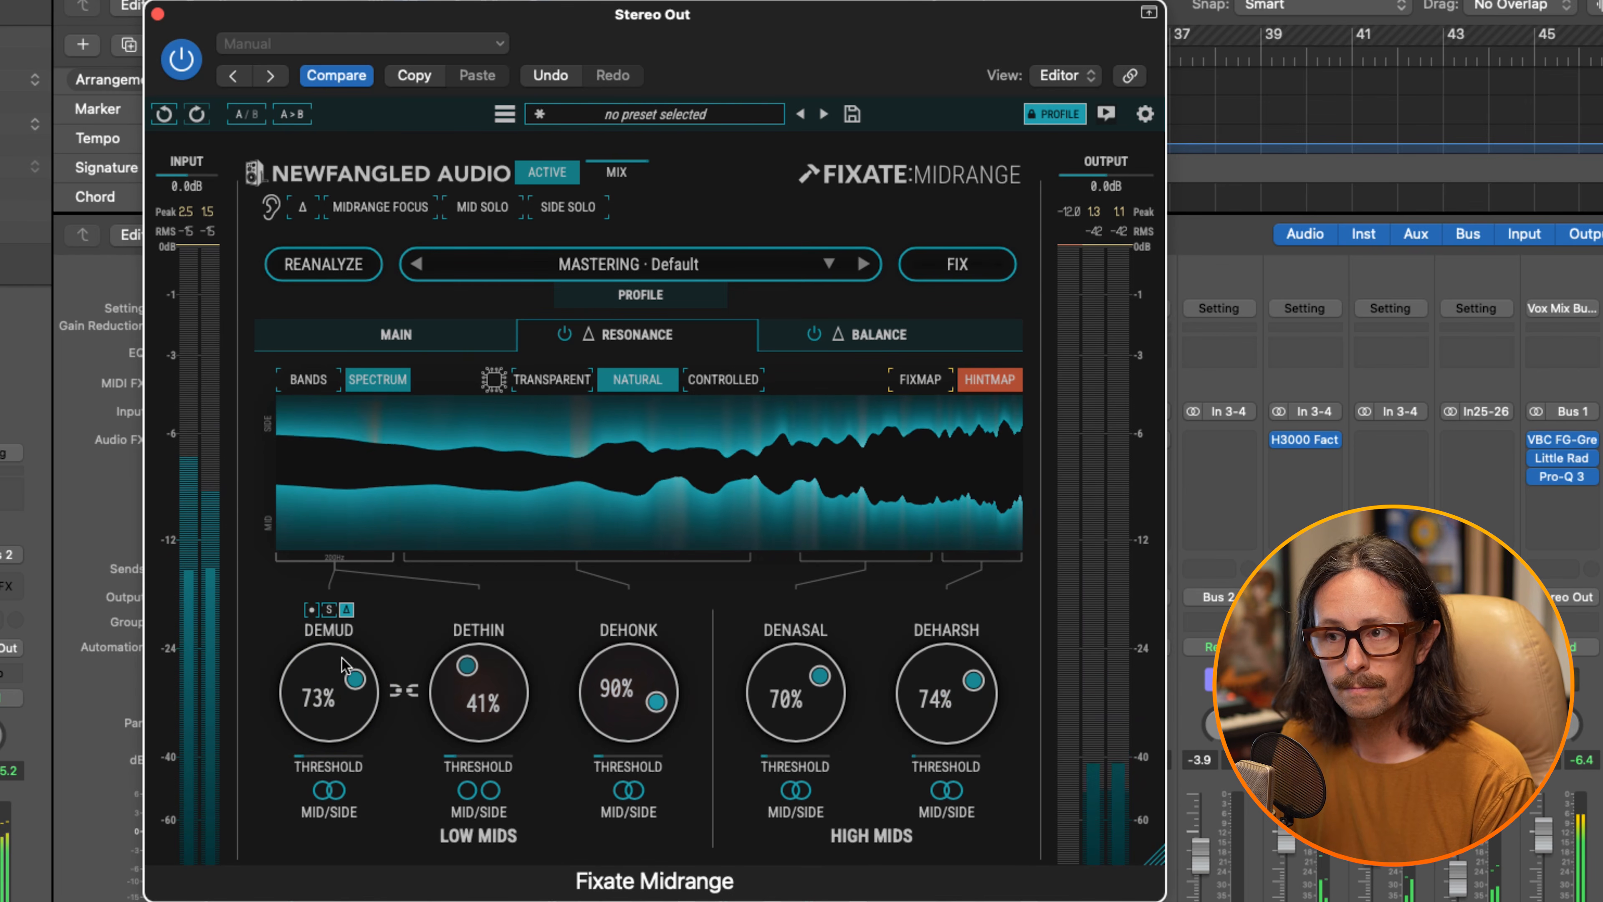
left_click(330, 610)
left_click_drag(338, 707, 295, 798)
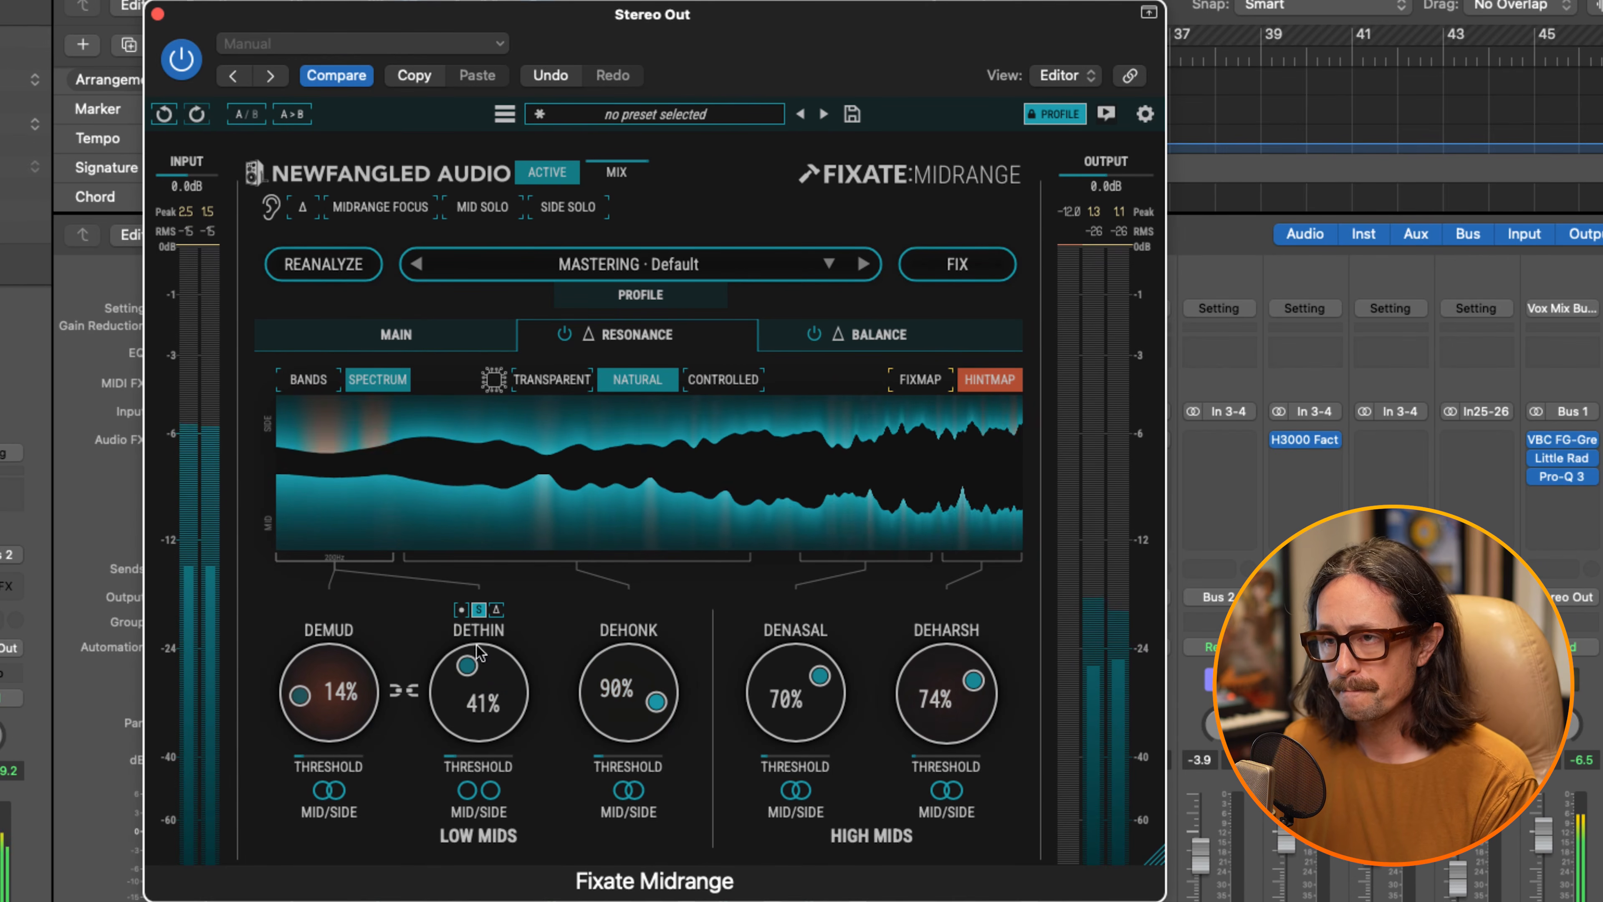
Raise Dethin to 73% with its delta listening on, and reset the amount to 0% with delta off.
left_click(496, 610)
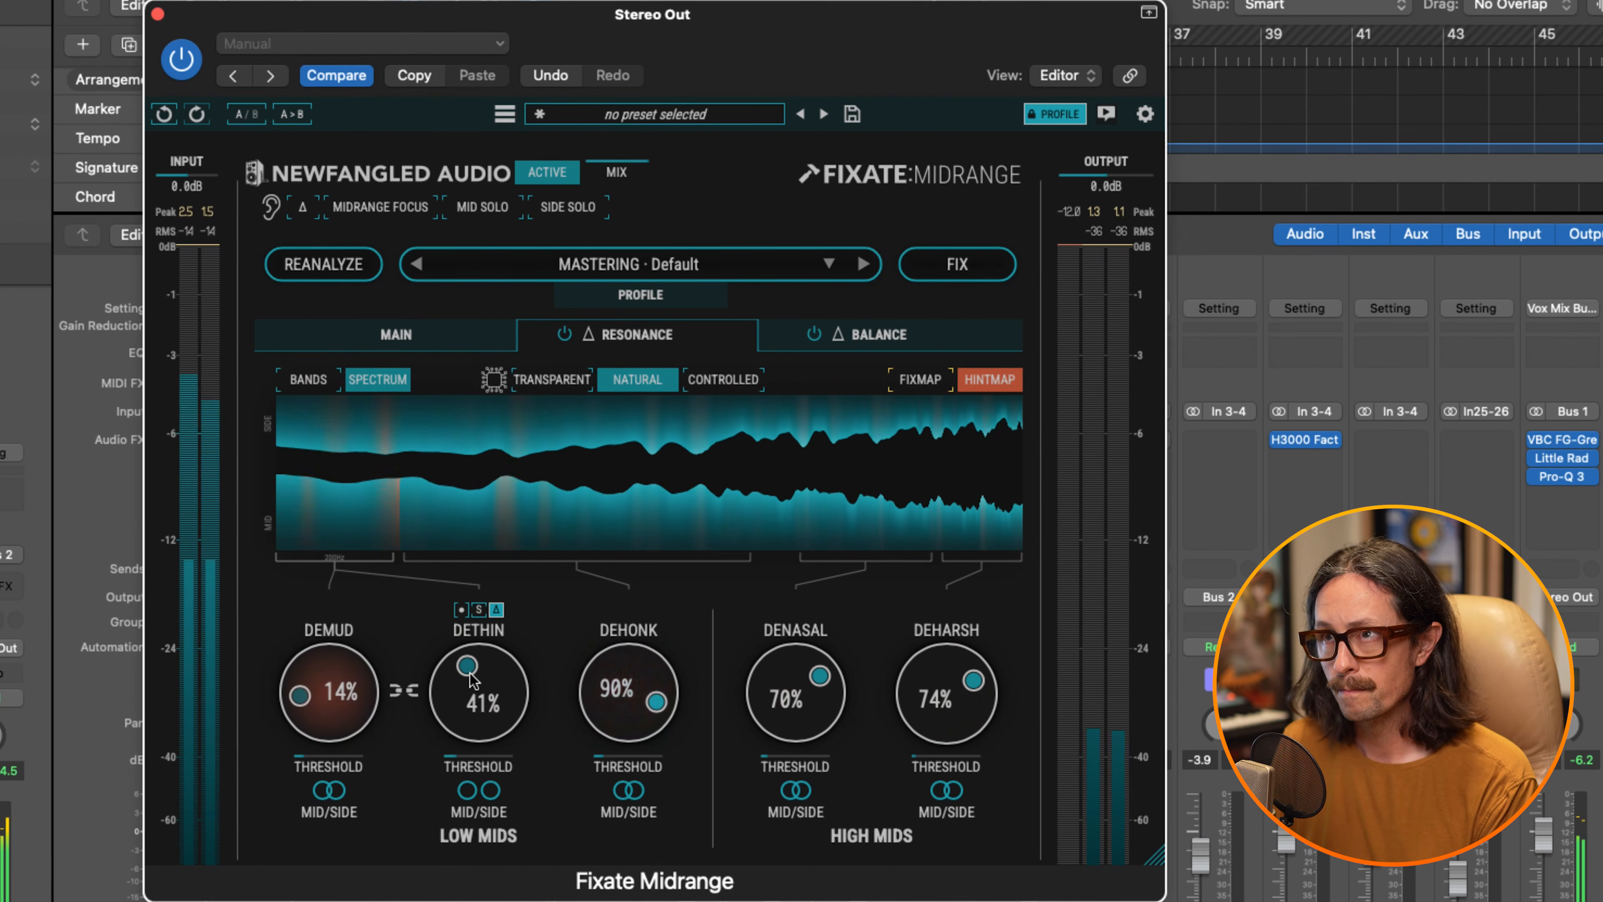
left_click_drag(469, 674, 498, 505)
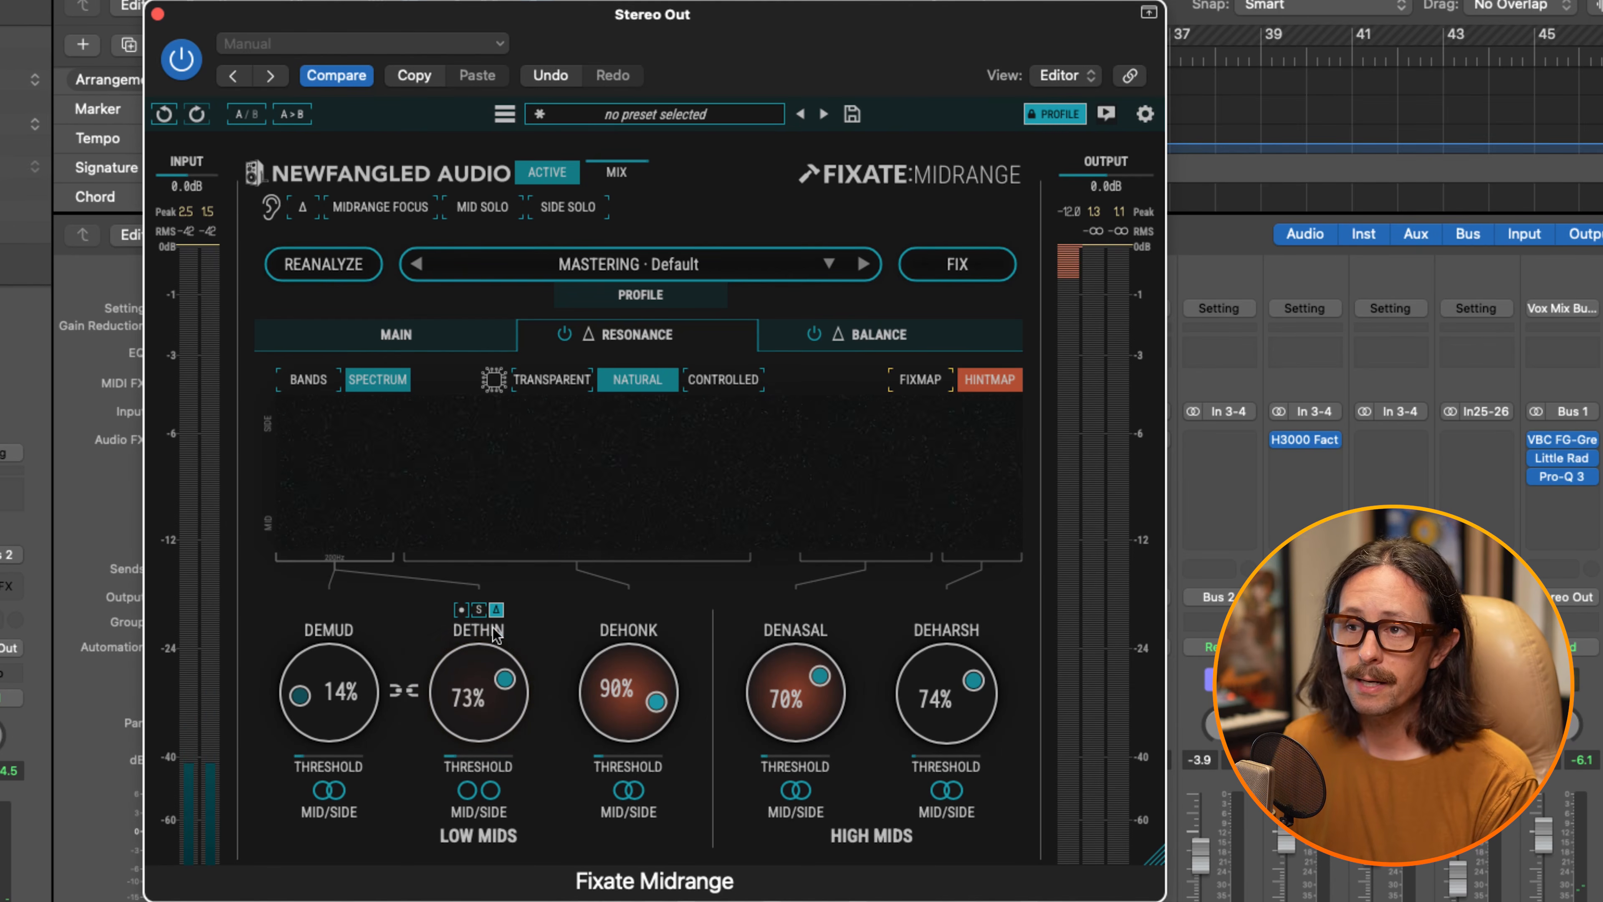
left_click(497, 610)
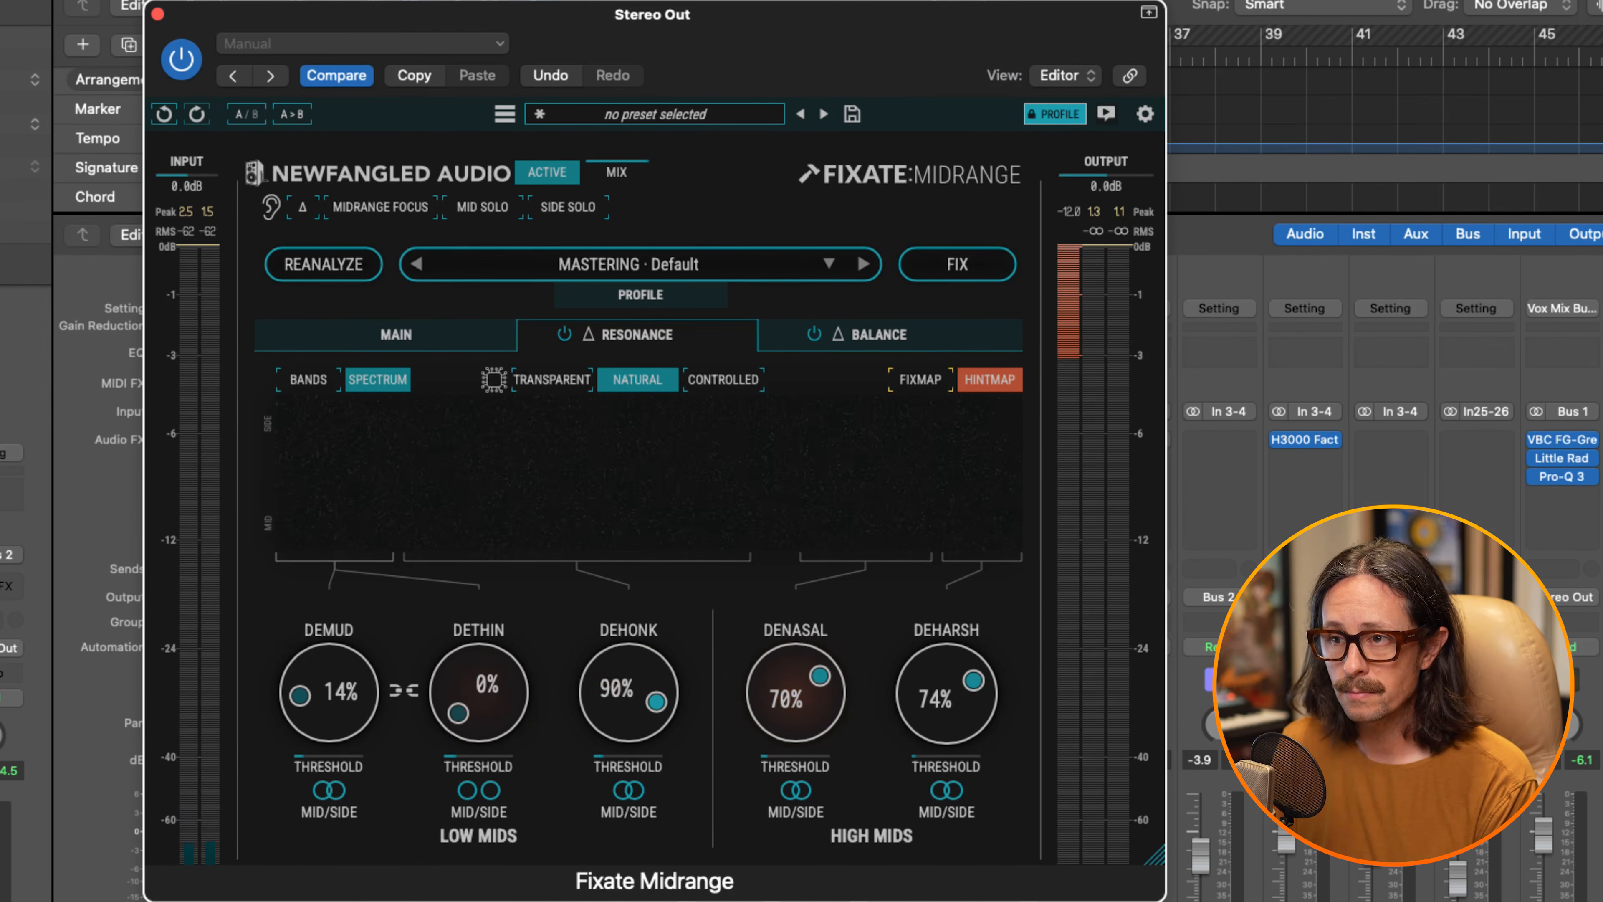
Audition Dehonk through its solo and delta listening, set its amount to 74%, and stop playback.
left_click(629, 610)
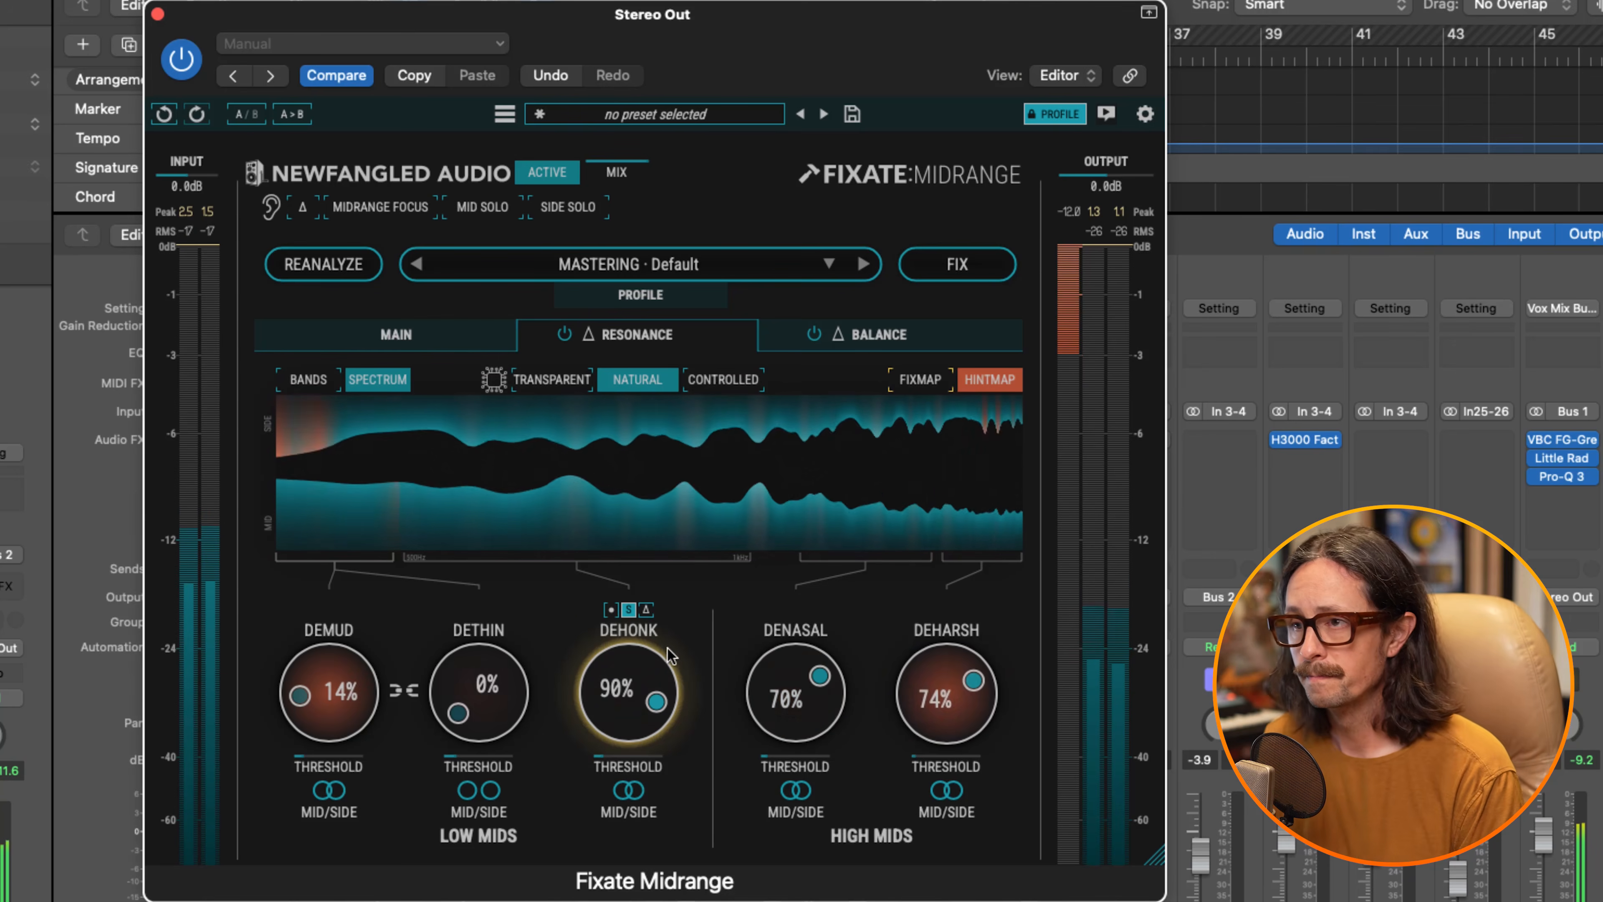
left_click(645, 610)
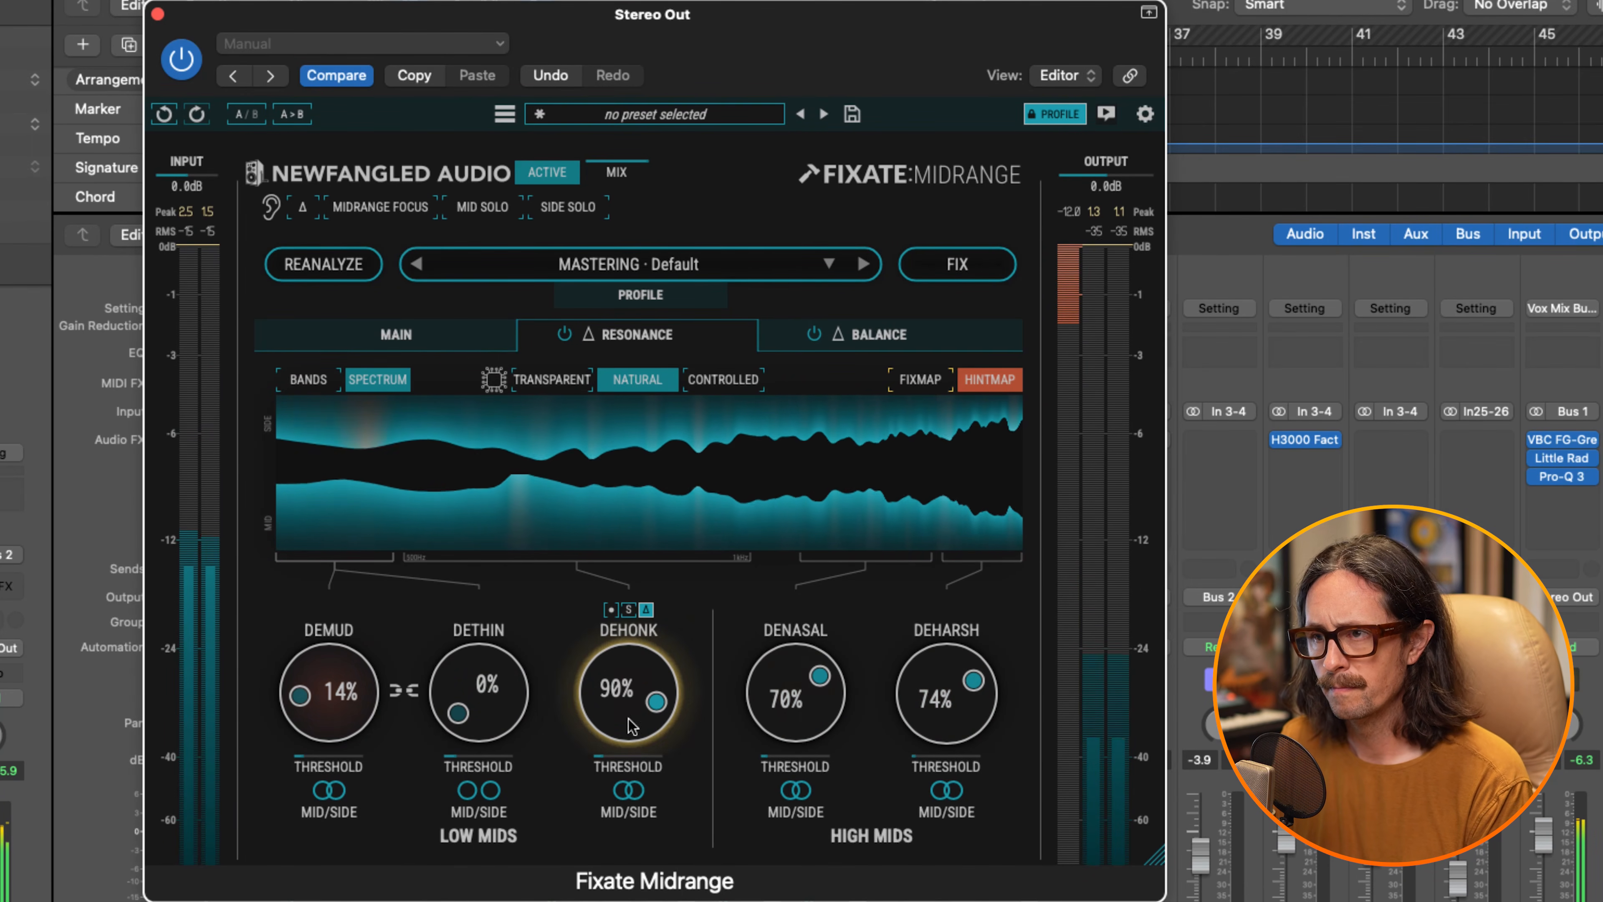
left_click(629, 610)
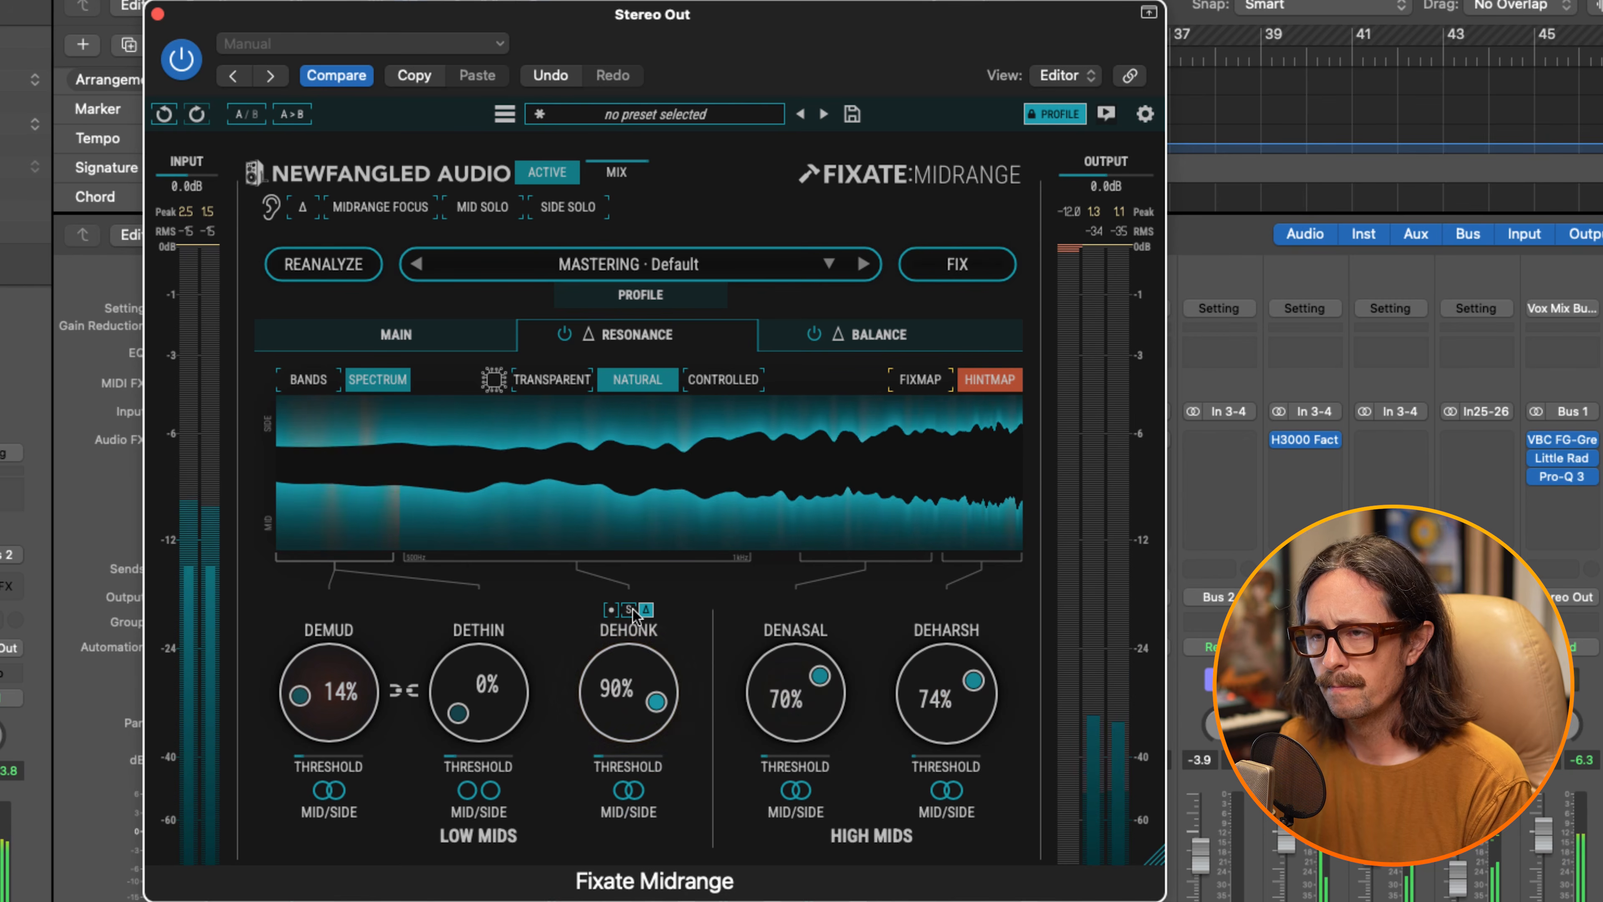
mouse_move(639, 683)
left_mouse_down()
mouse_move(630, 740)
mouse_move(640, 688)
left_mouse_up()
left_click(628, 610)
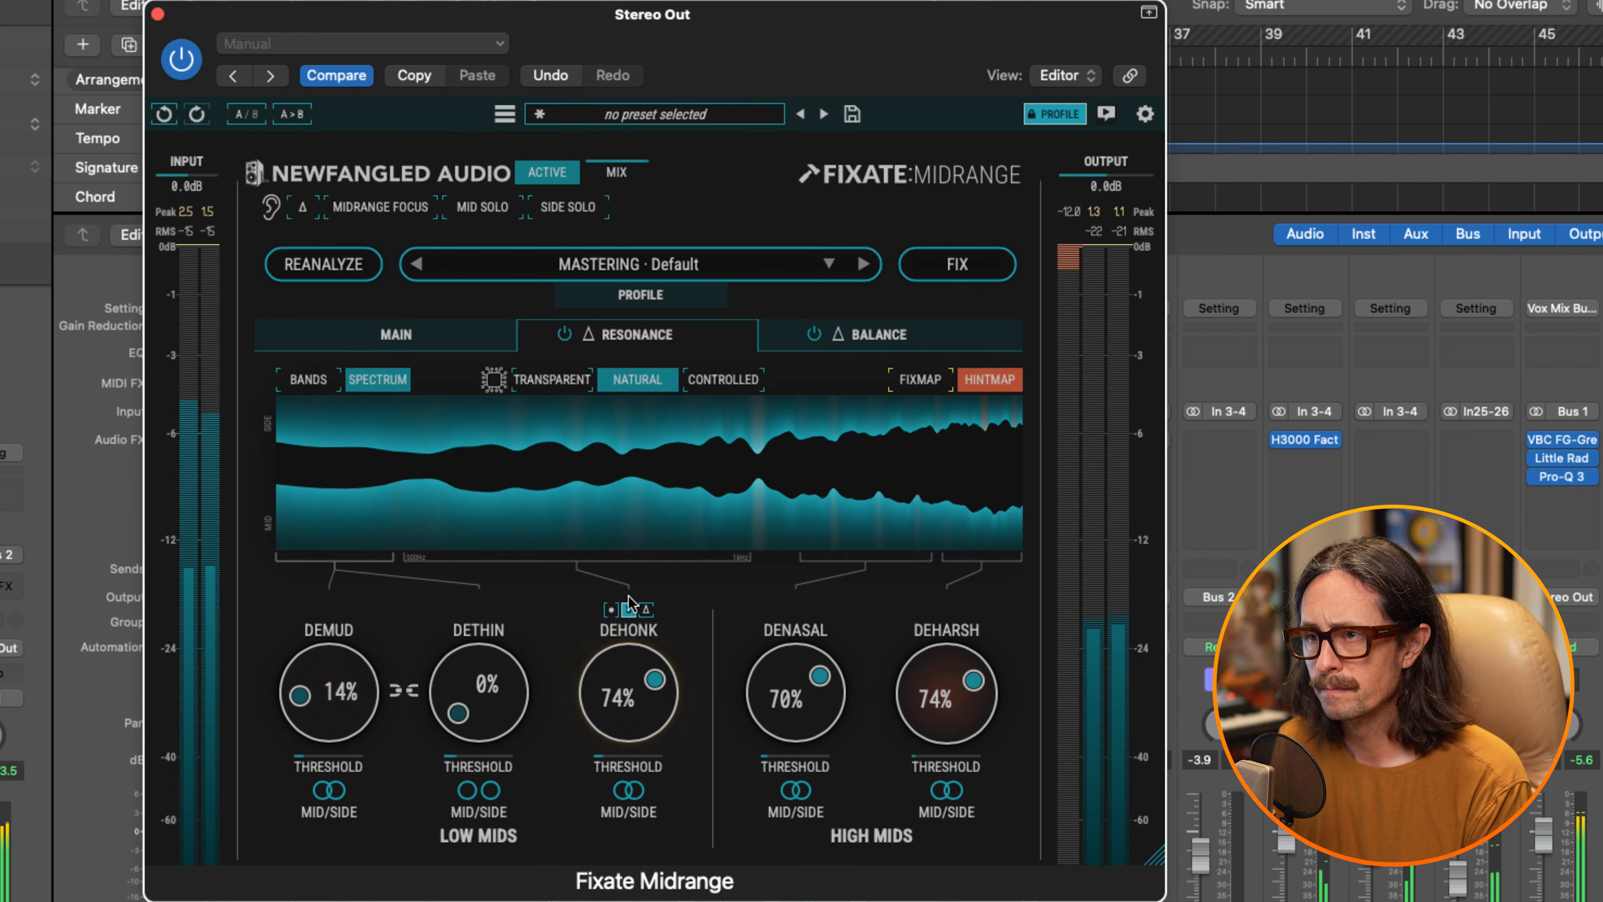
key("space")
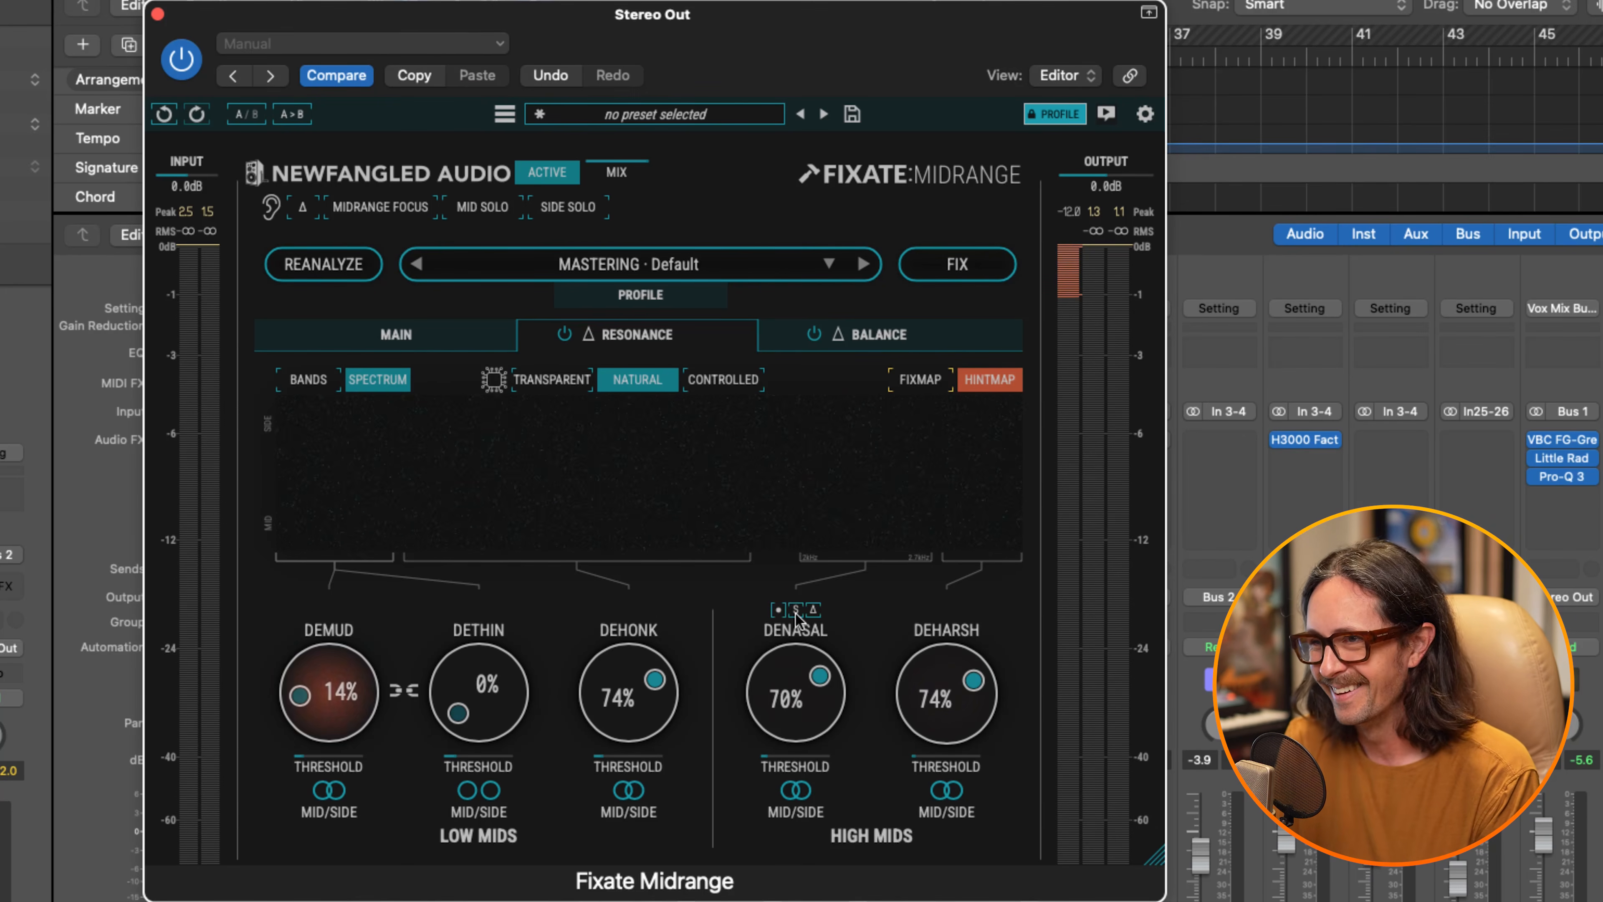
Play the mix, audition Denasal through its solo and delta listening at 86%, and settle its amount at 77%.
key("space")
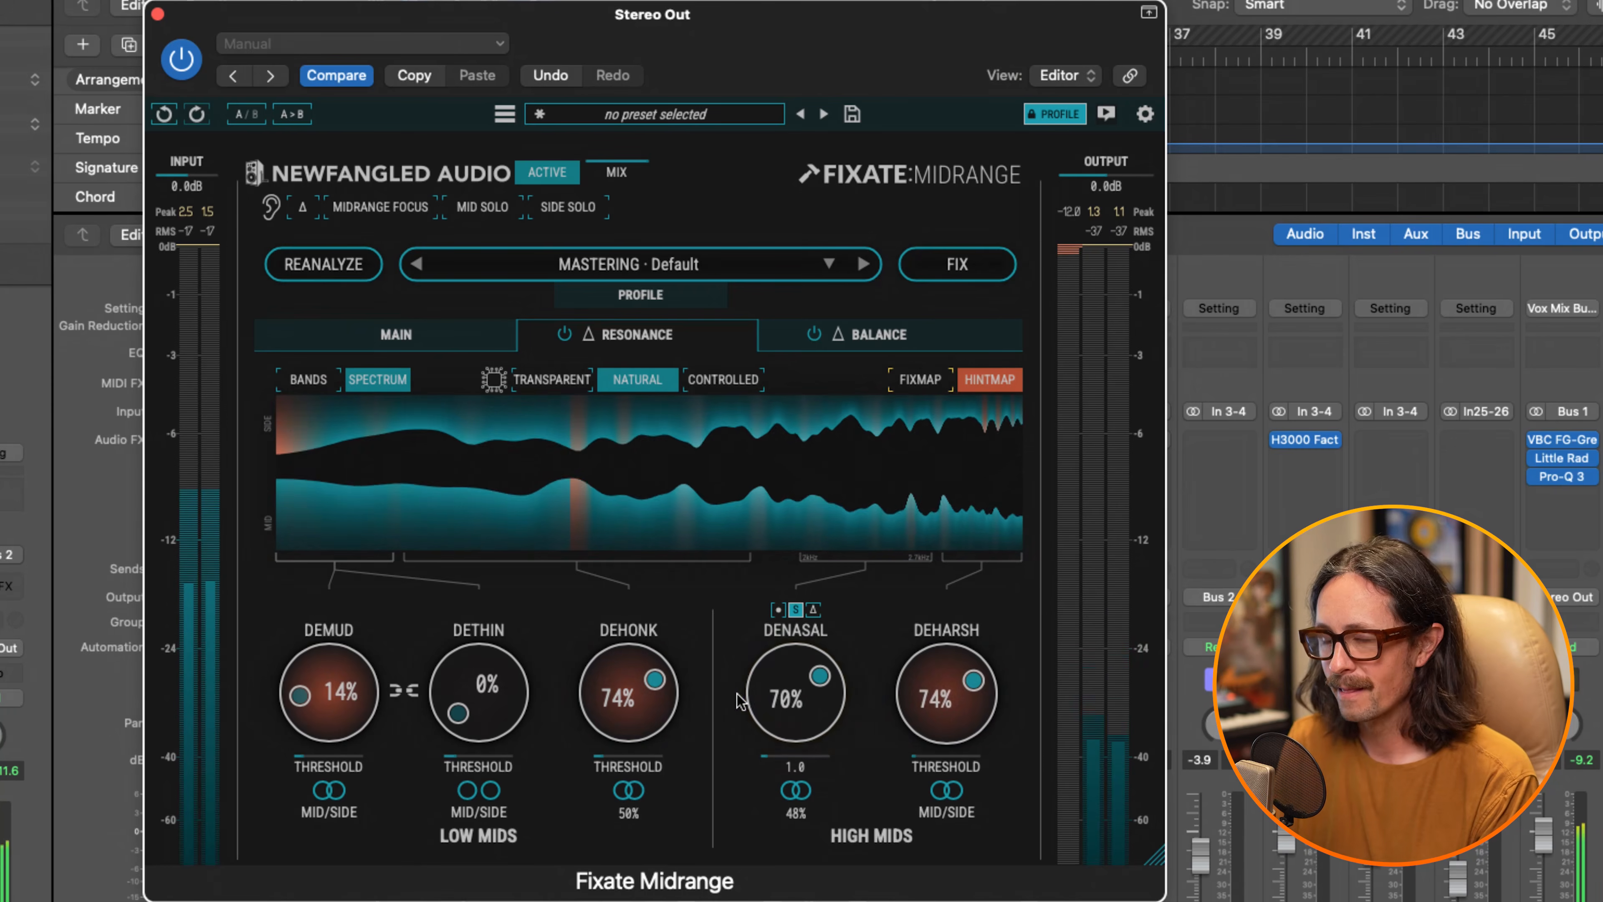
left_click(813, 610)
mouse_move(803, 679)
left_mouse_down()
mouse_move(793, 630)
mouse_move(787, 671)
left_mouse_up()
key("space")
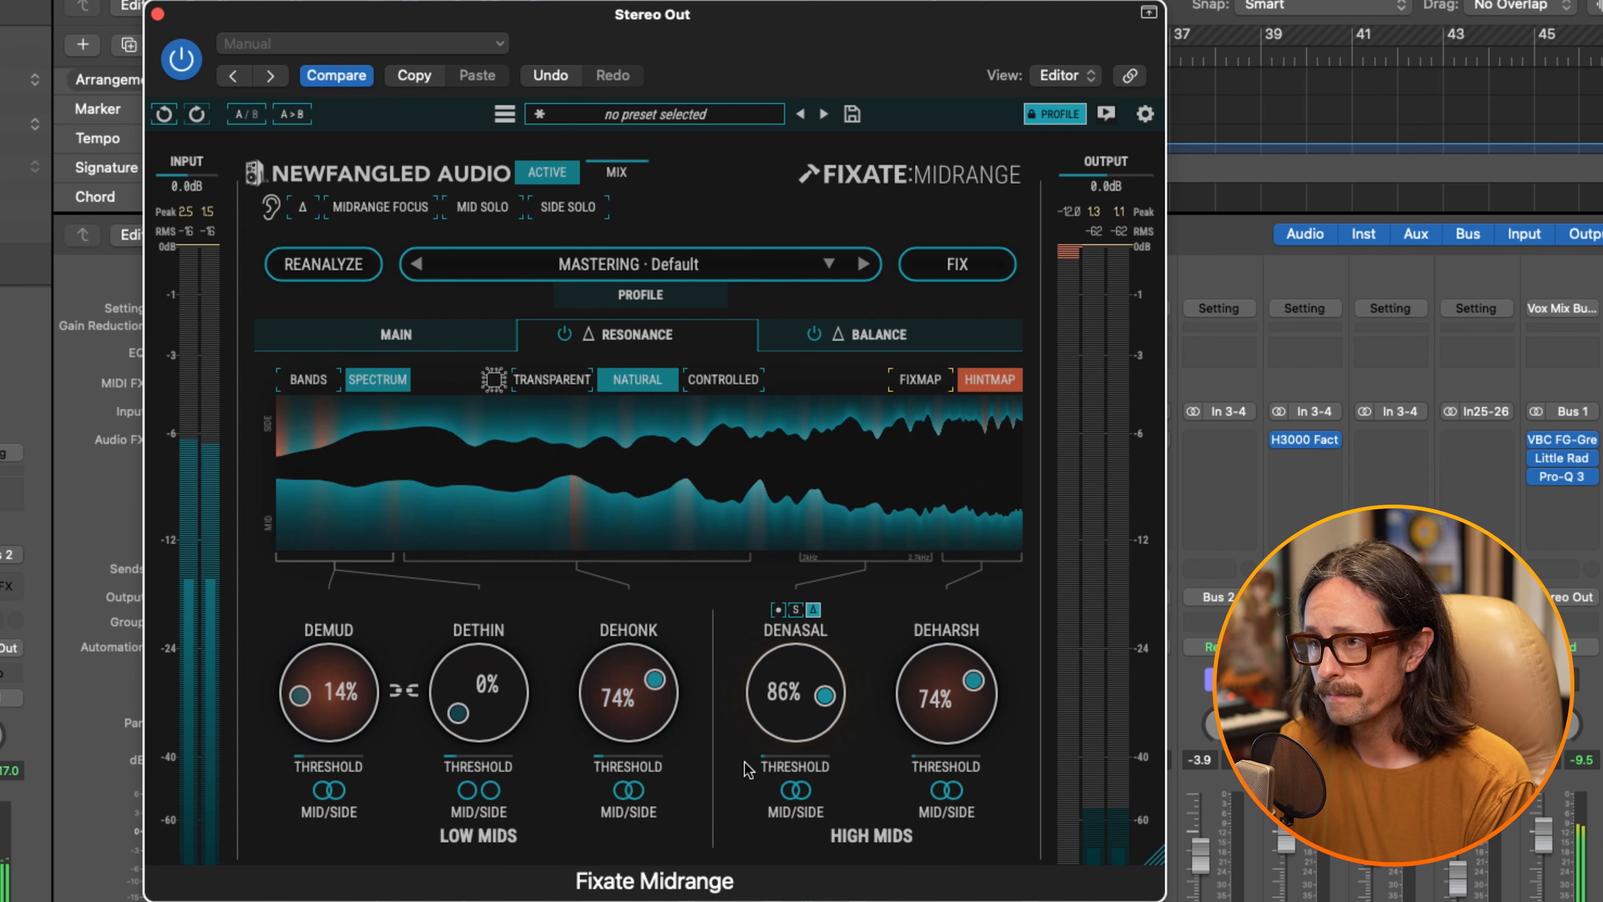
left_click_drag(765, 760, 781, 741)
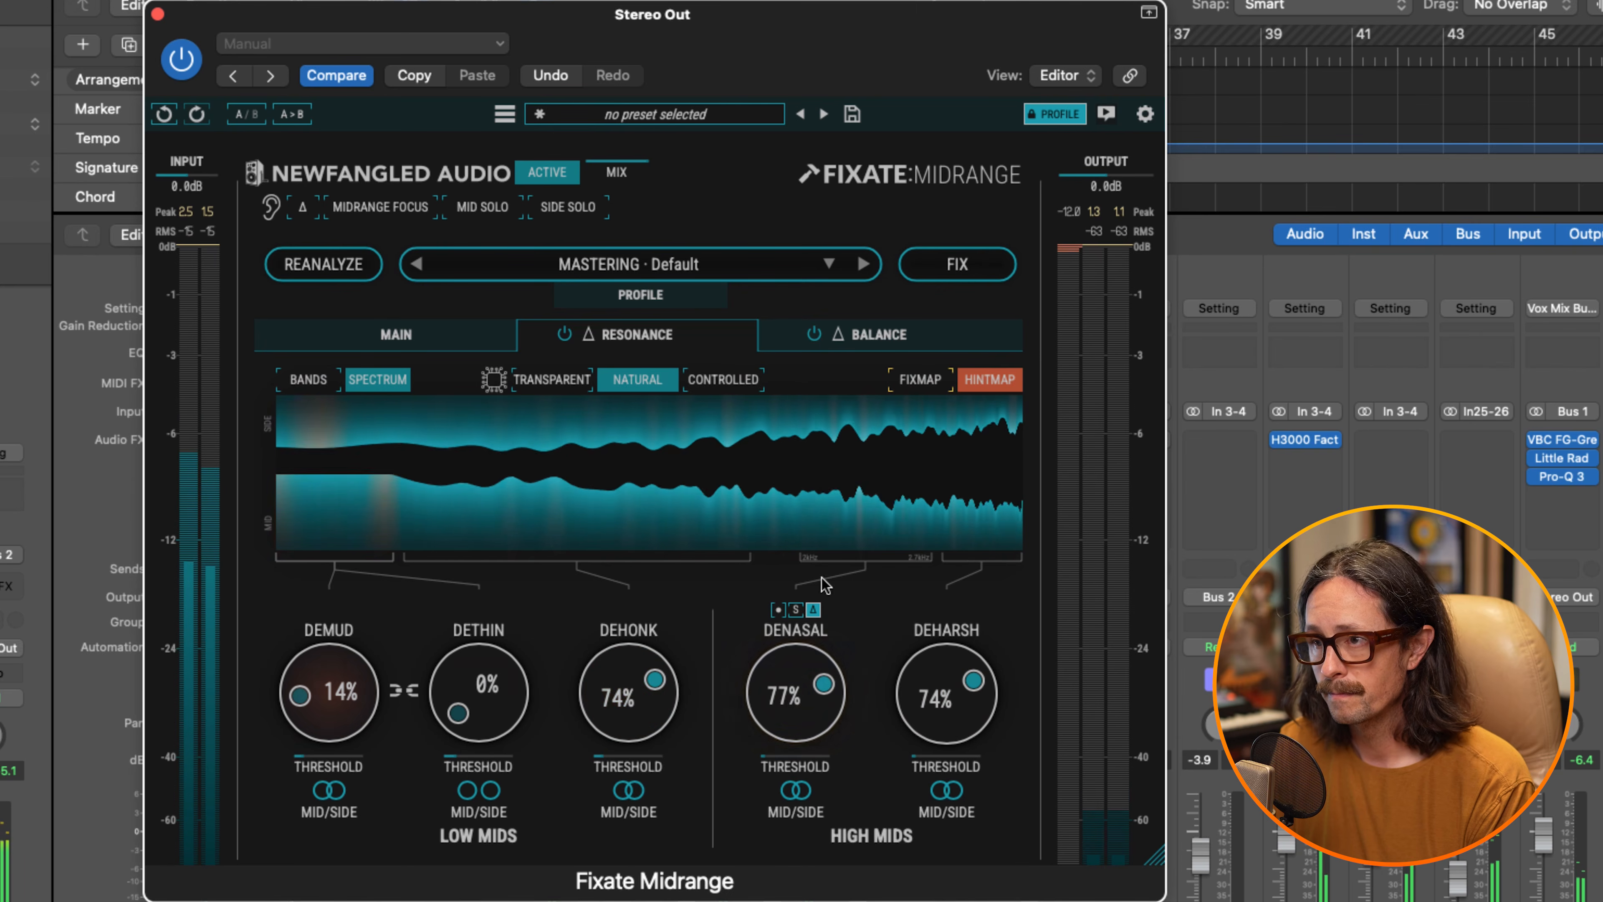
left_click(796, 610)
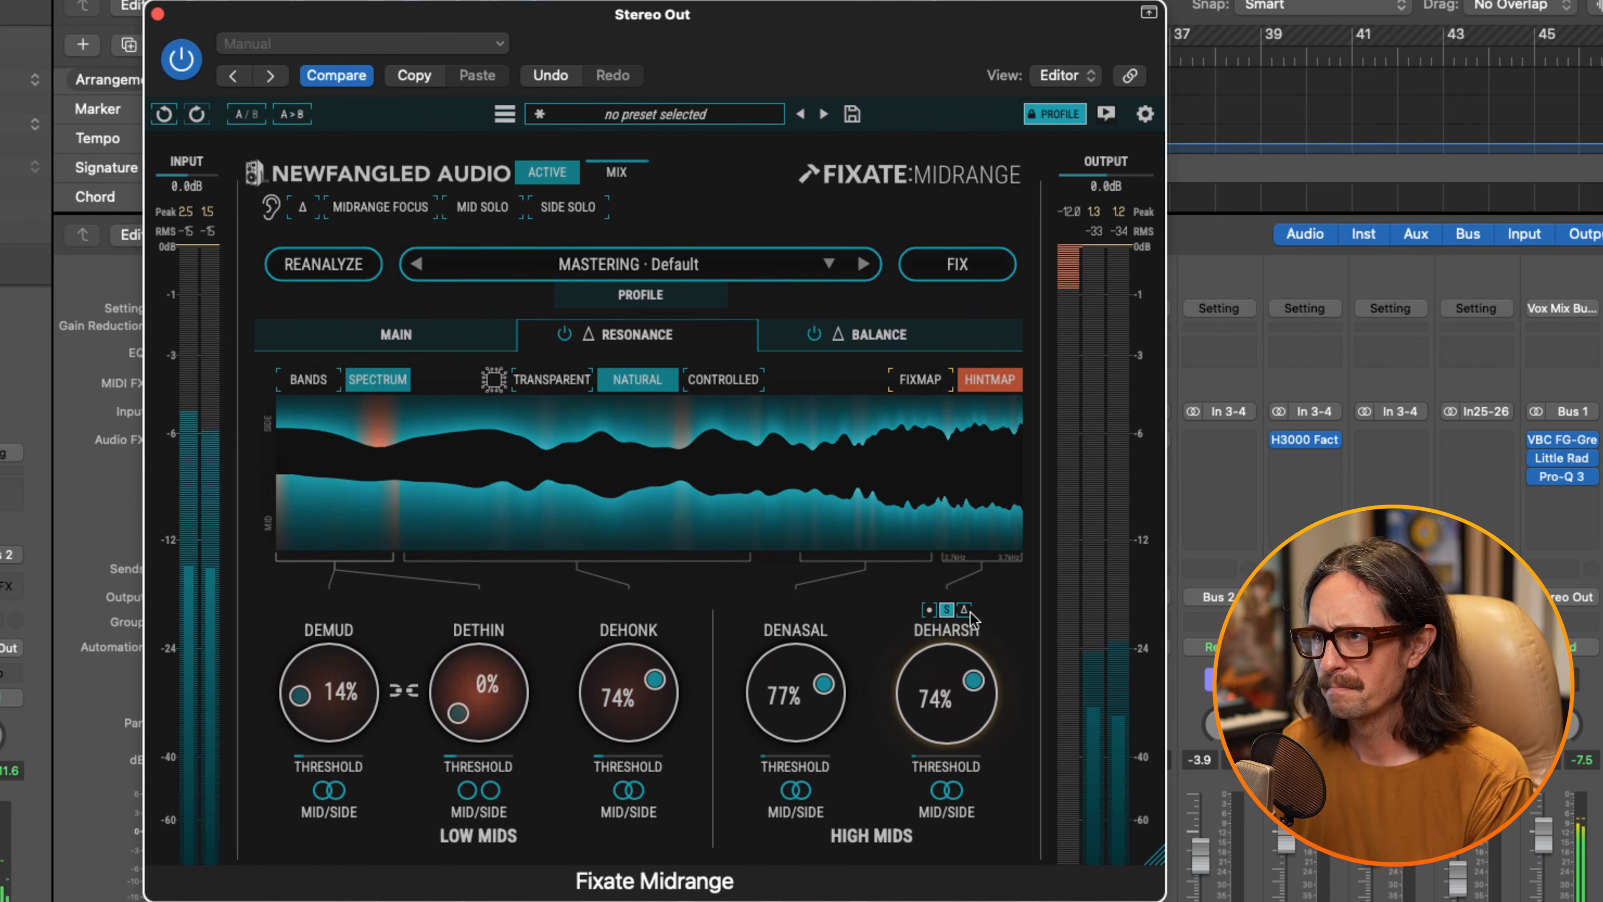
Raise Deharsh to 86% while comparing its solo and delta listening, and settle its amount at 81%.
mouse_move(973, 681)
left_mouse_down()
mouse_move(982, 695)
mouse_move(977, 668)
left_mouse_up()
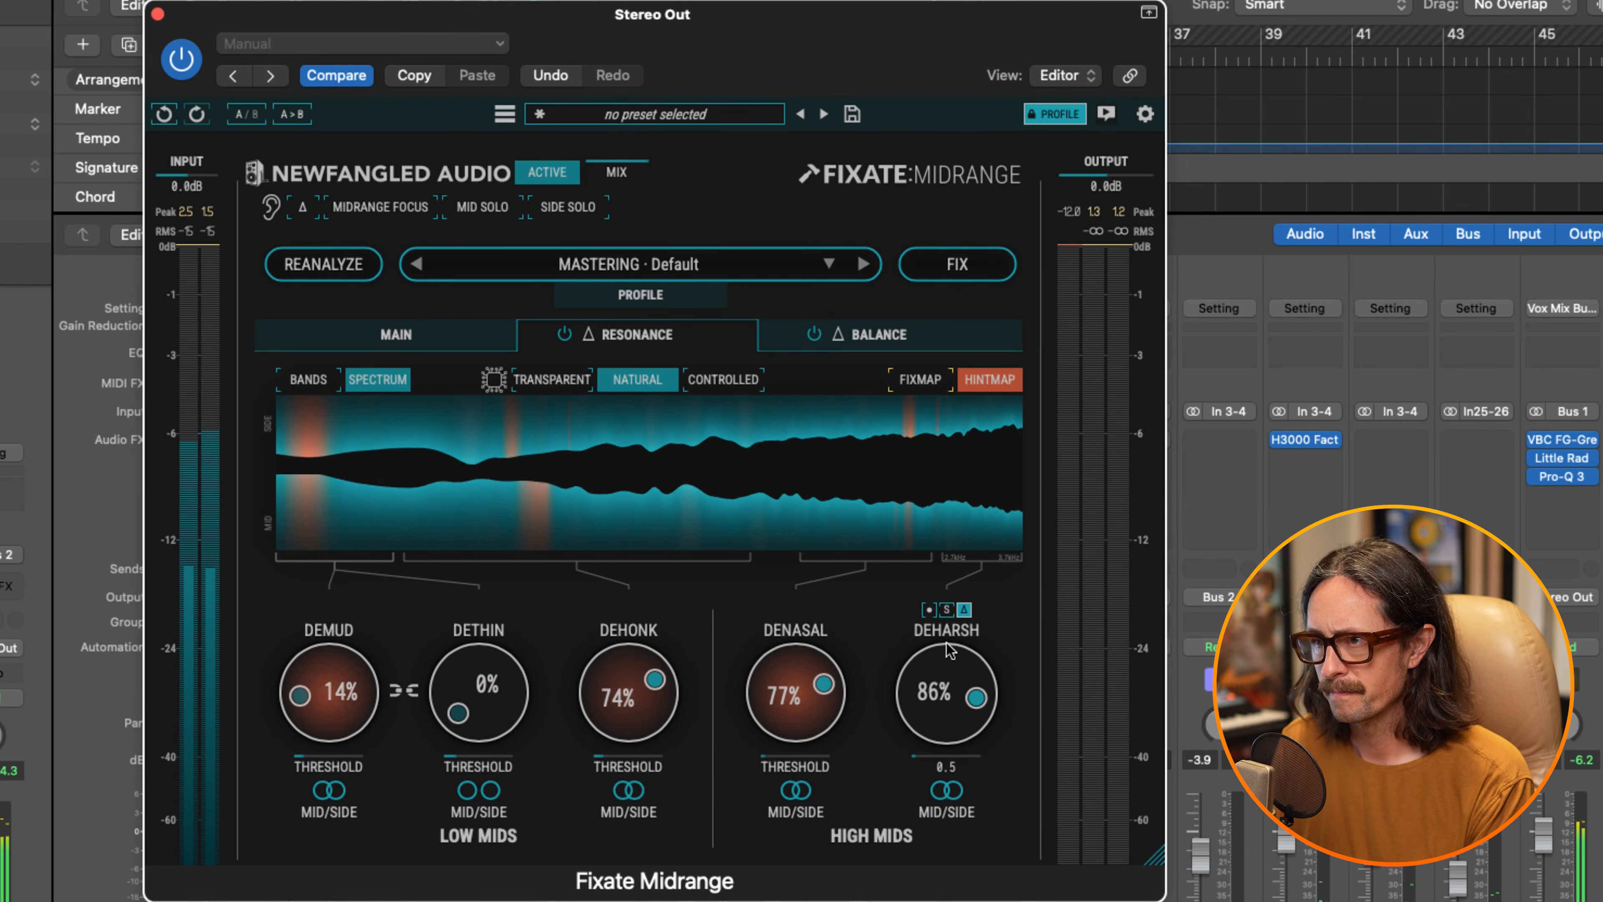
left_click(946, 610)
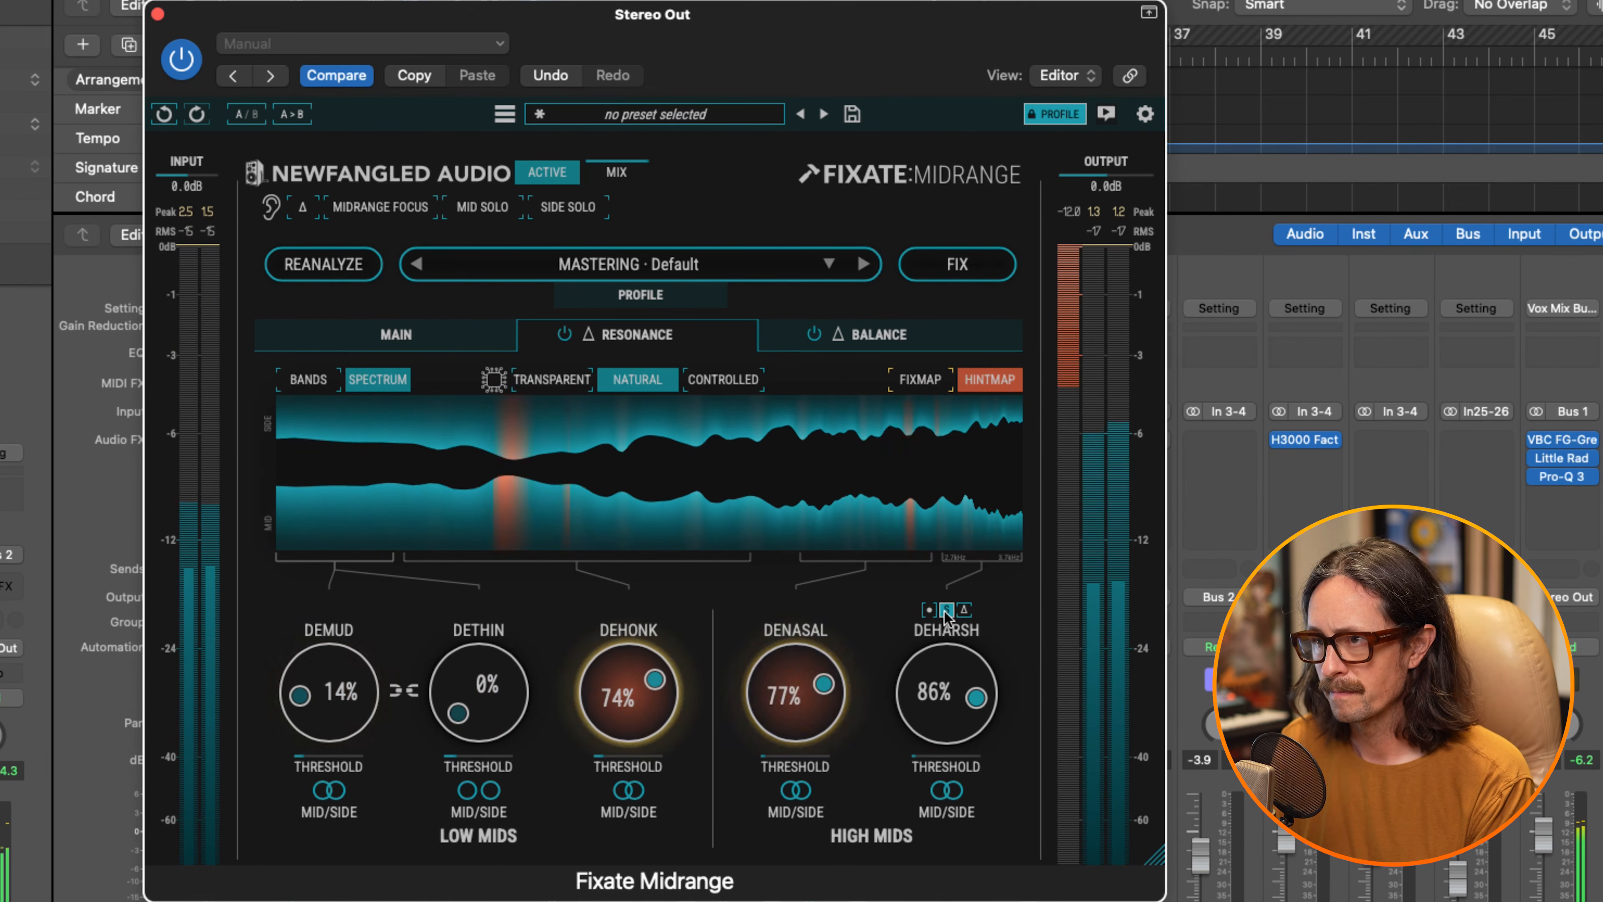
left_click_drag(944, 694, 945, 699)
left_click(946, 610)
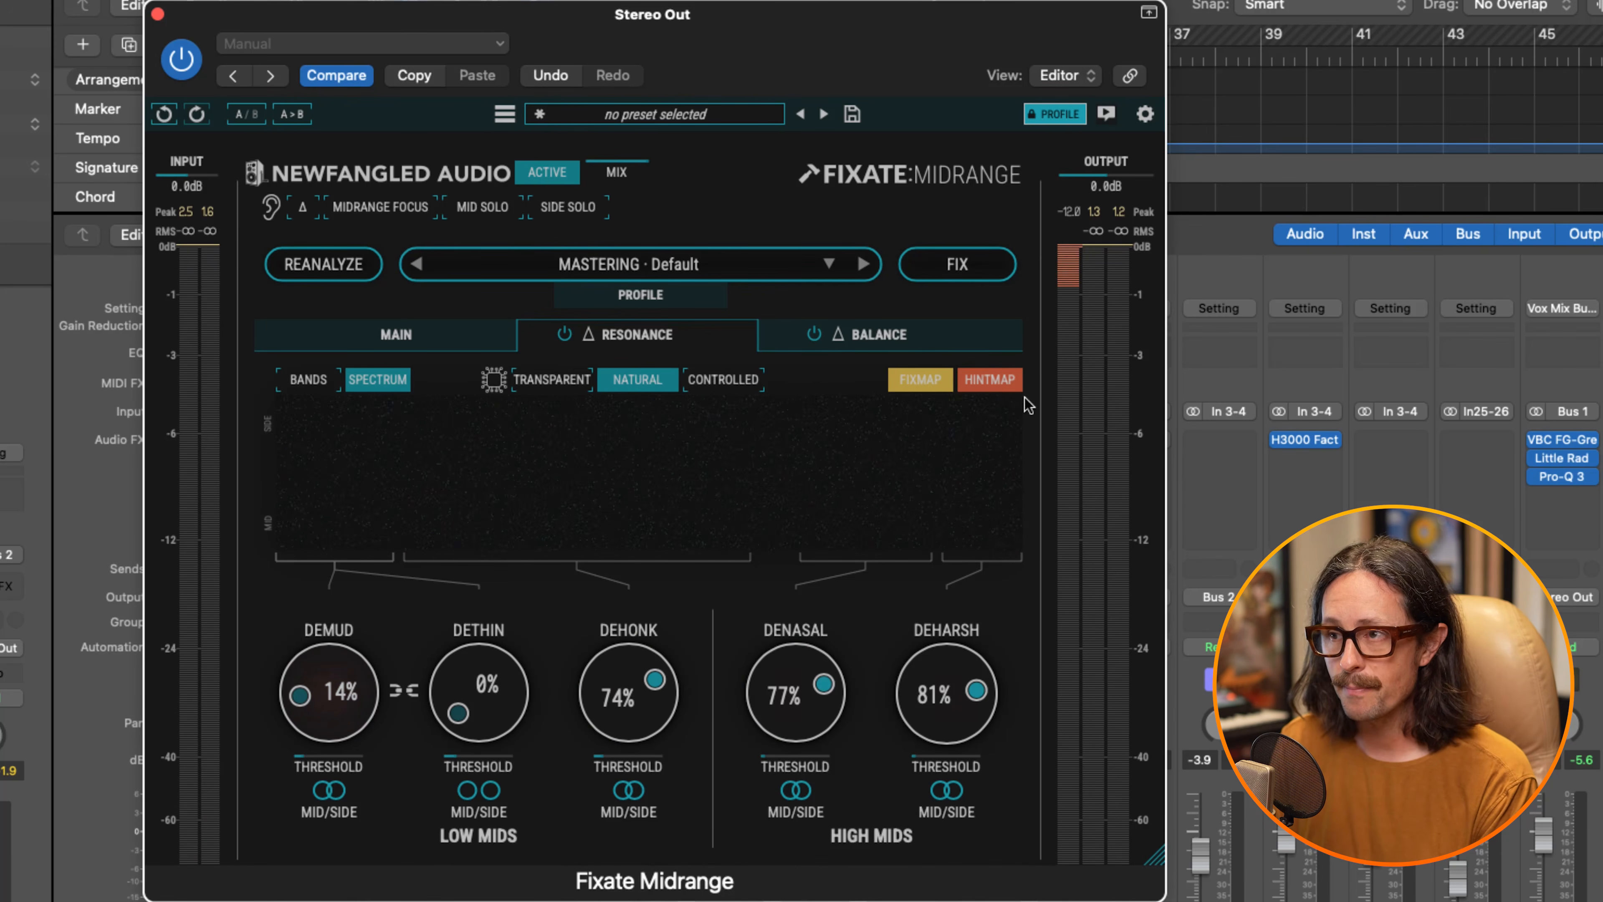
Play the mix with FixMap shown in the resonance spectrum, and toggle HintMap off and on to compare the displays.
key("space")
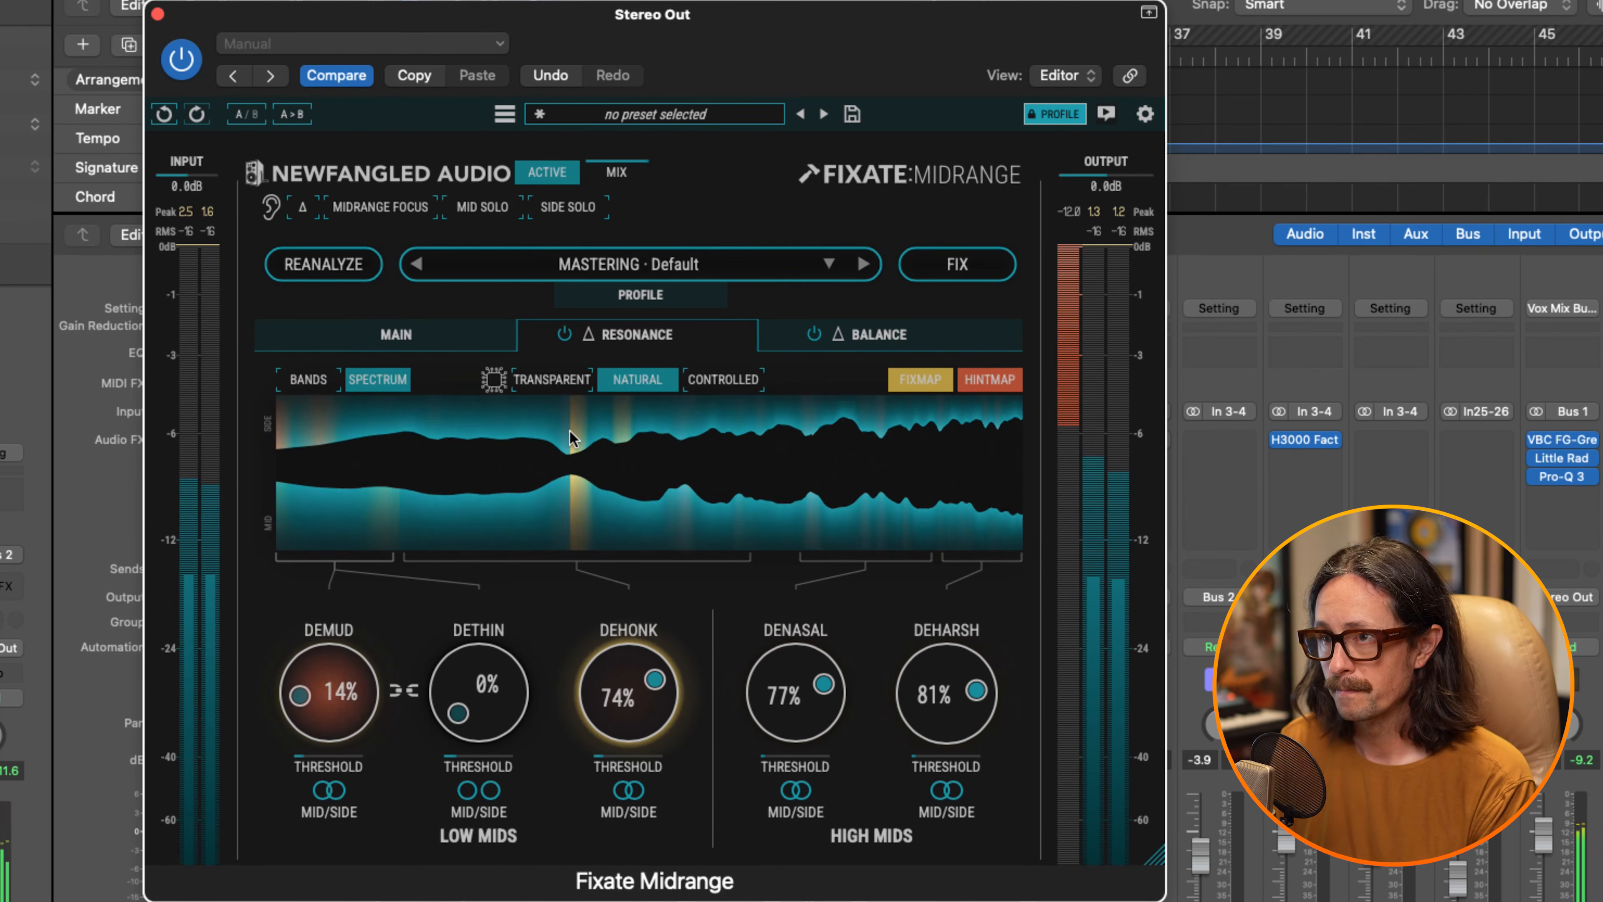
left_click(988, 380)
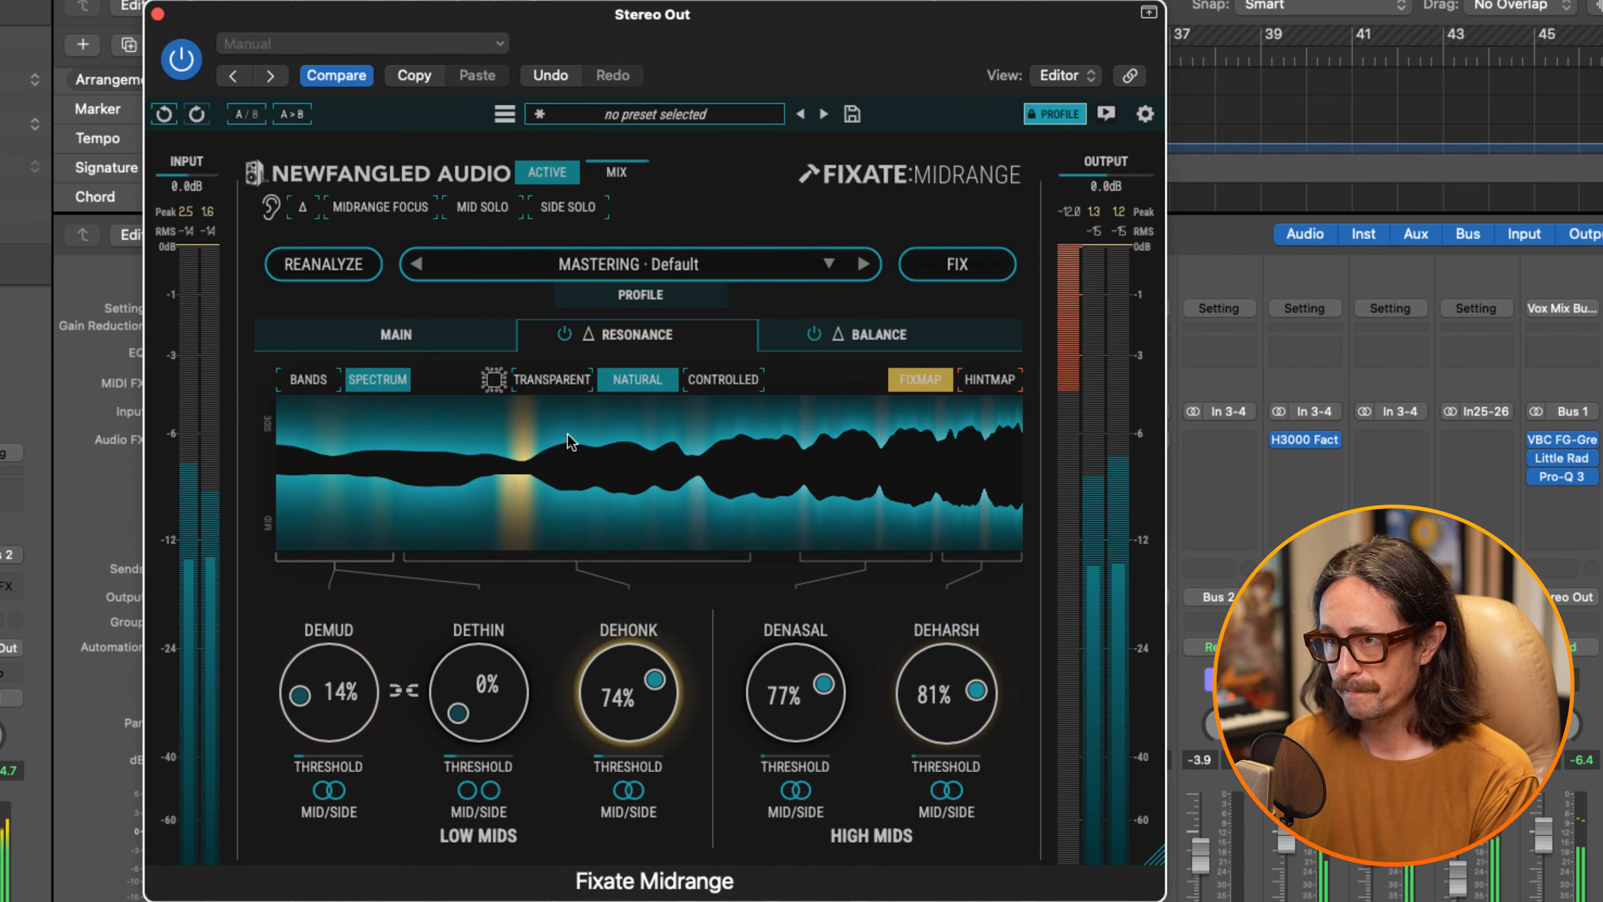
left_click(991, 379)
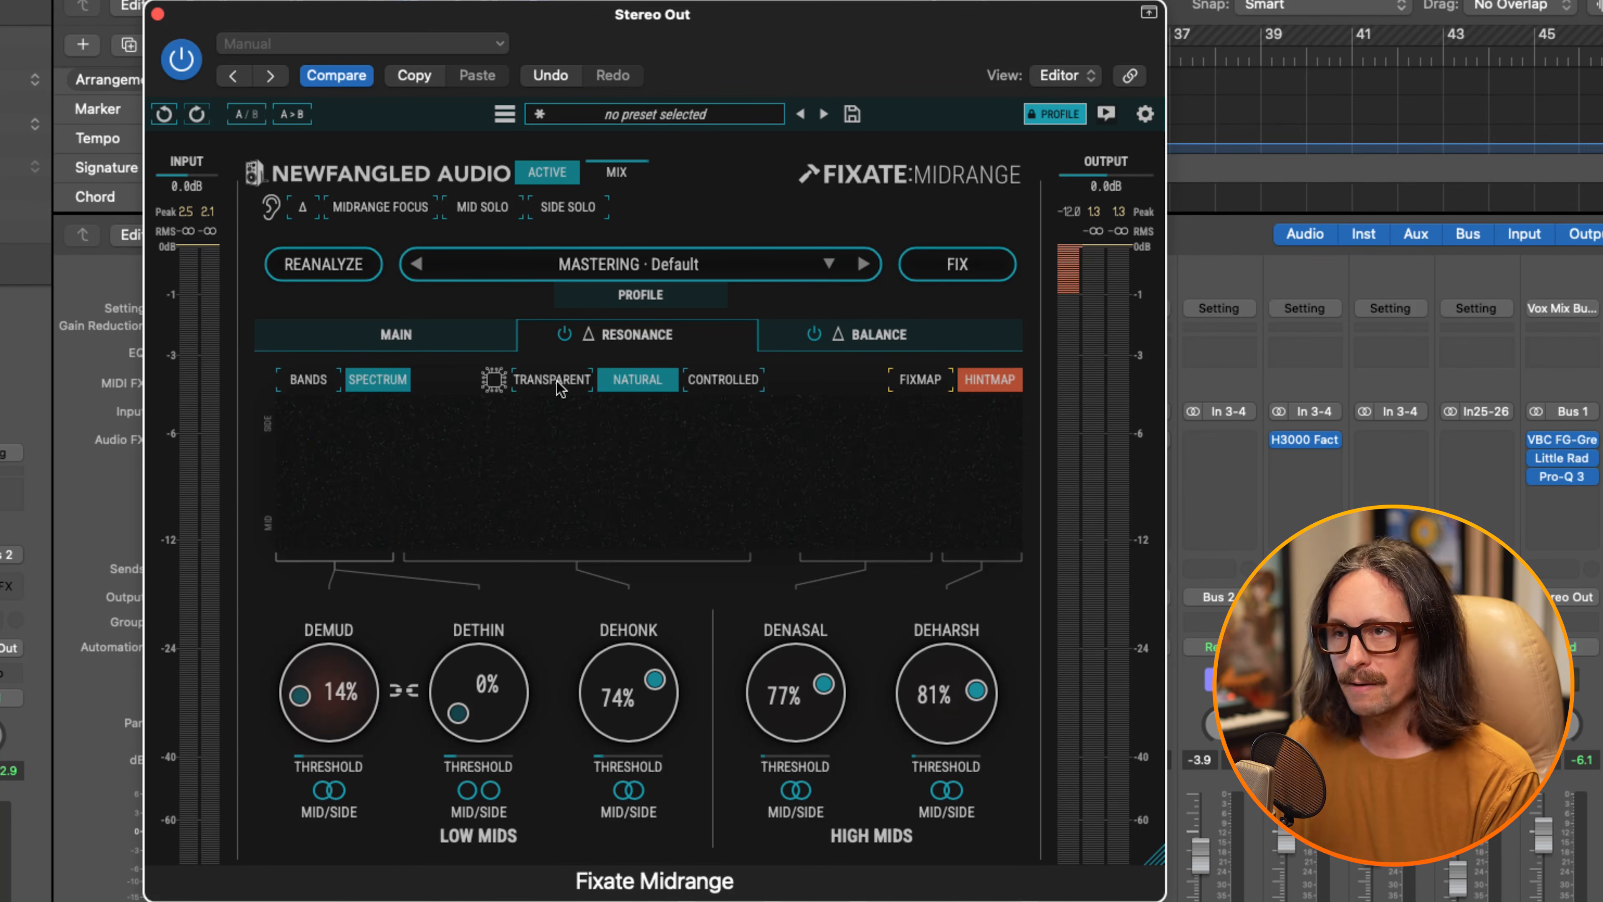
Try the Controlled resonance algorithm, and set the algorithm to Transparent.
left_click(724, 380)
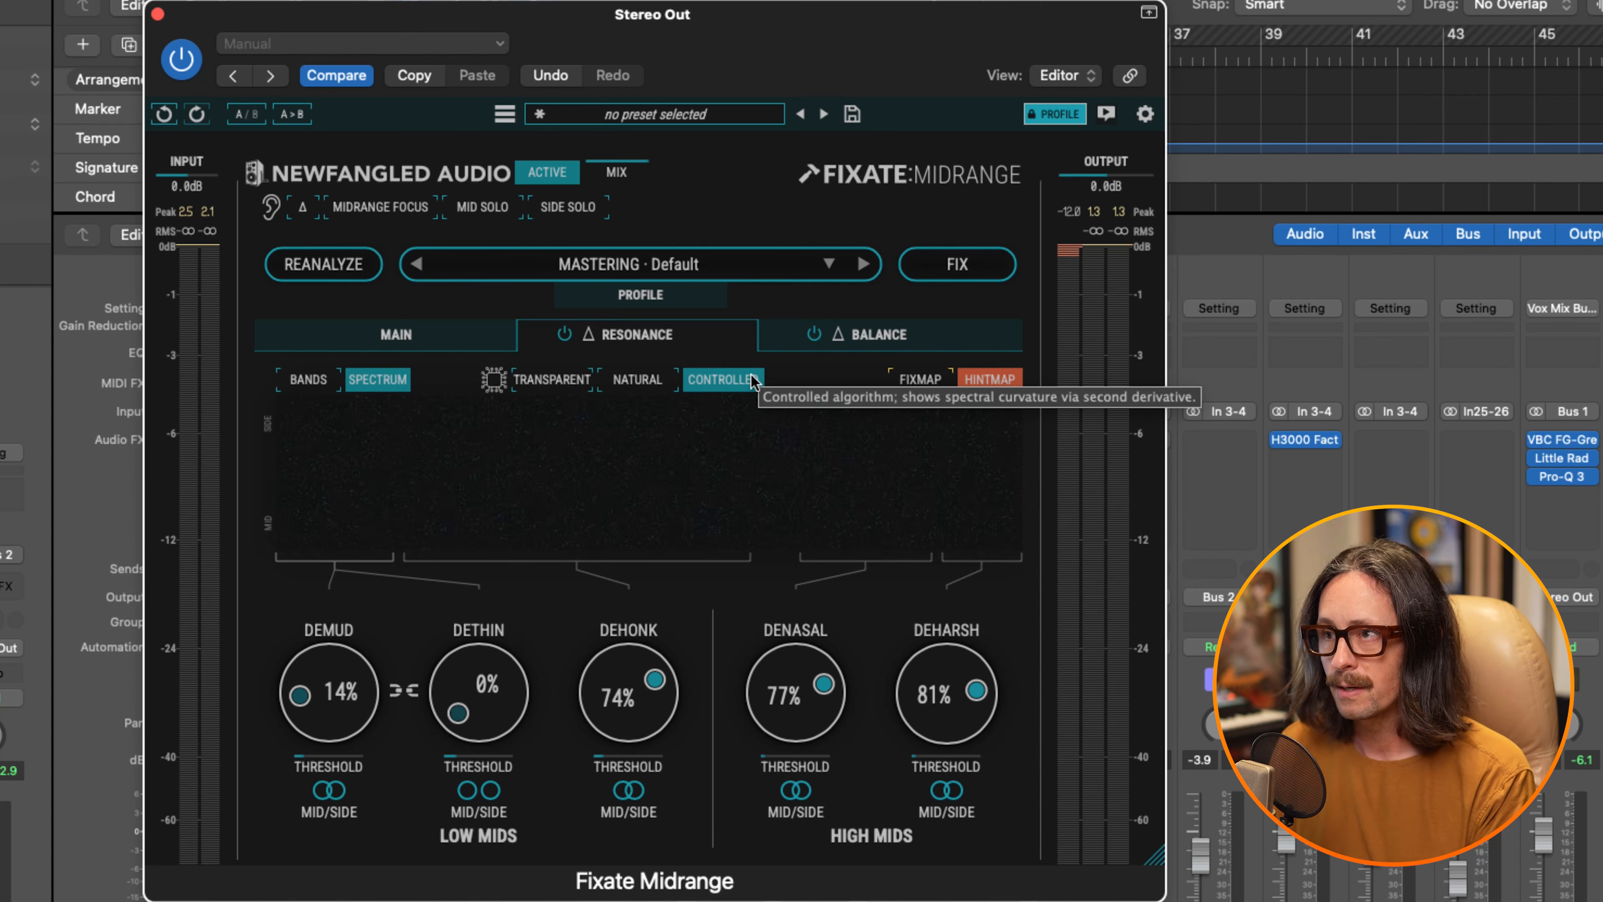
left_click(537, 381)
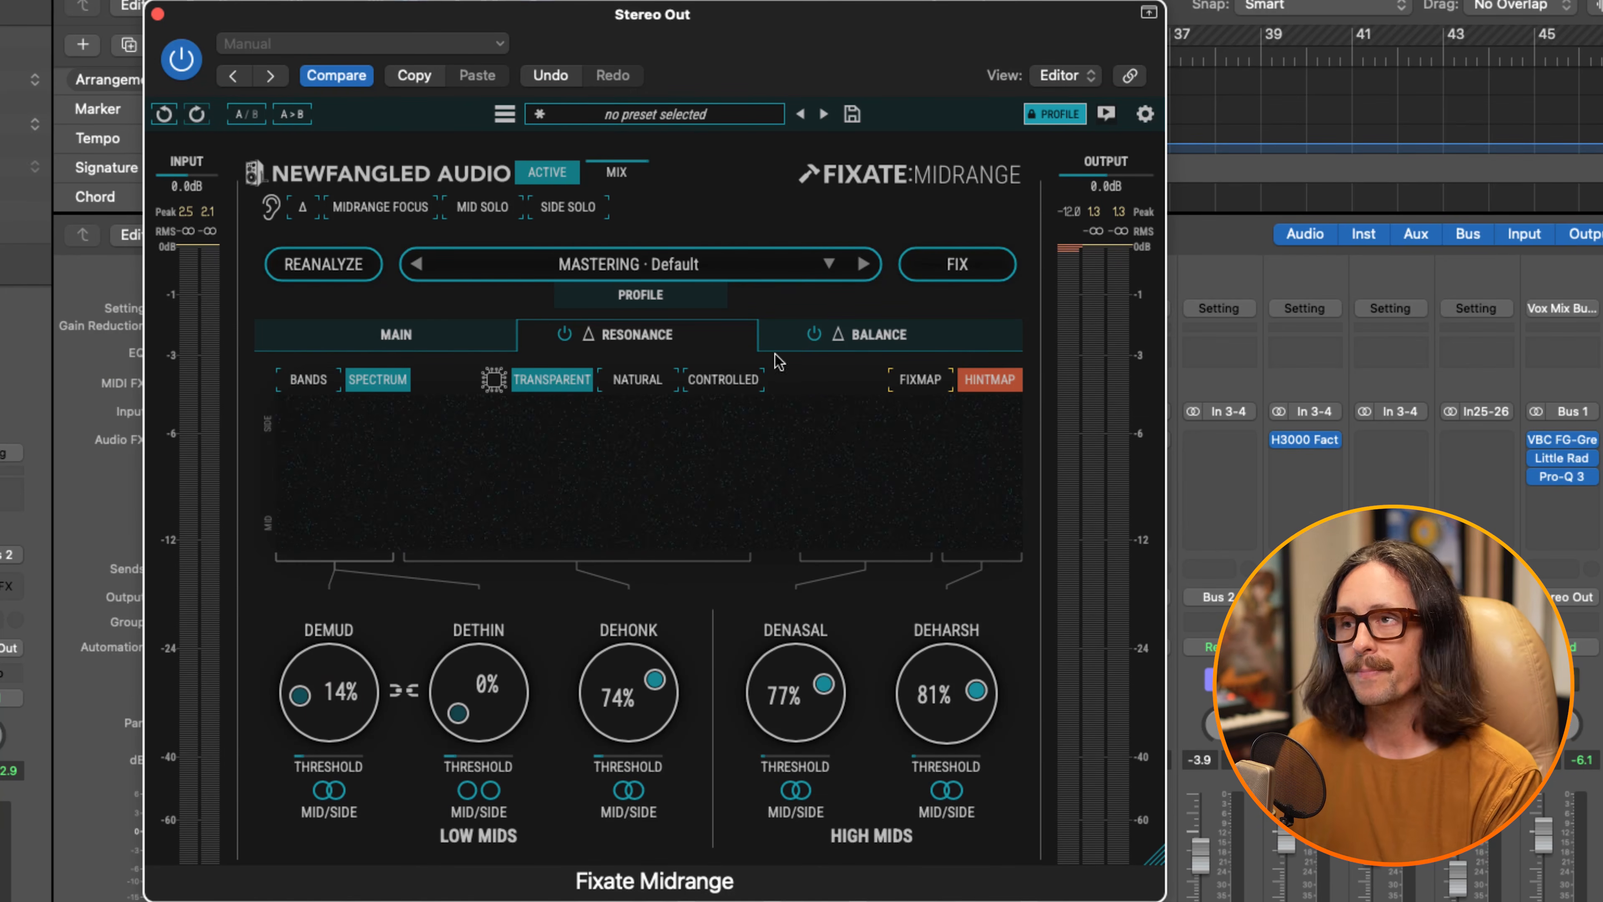
On the Balance page, try the 3.1k Midrange EQ band at 0.5 dB and 1.0 dB, and play the mix with Fix Balance at 100%.
left_click(863, 345)
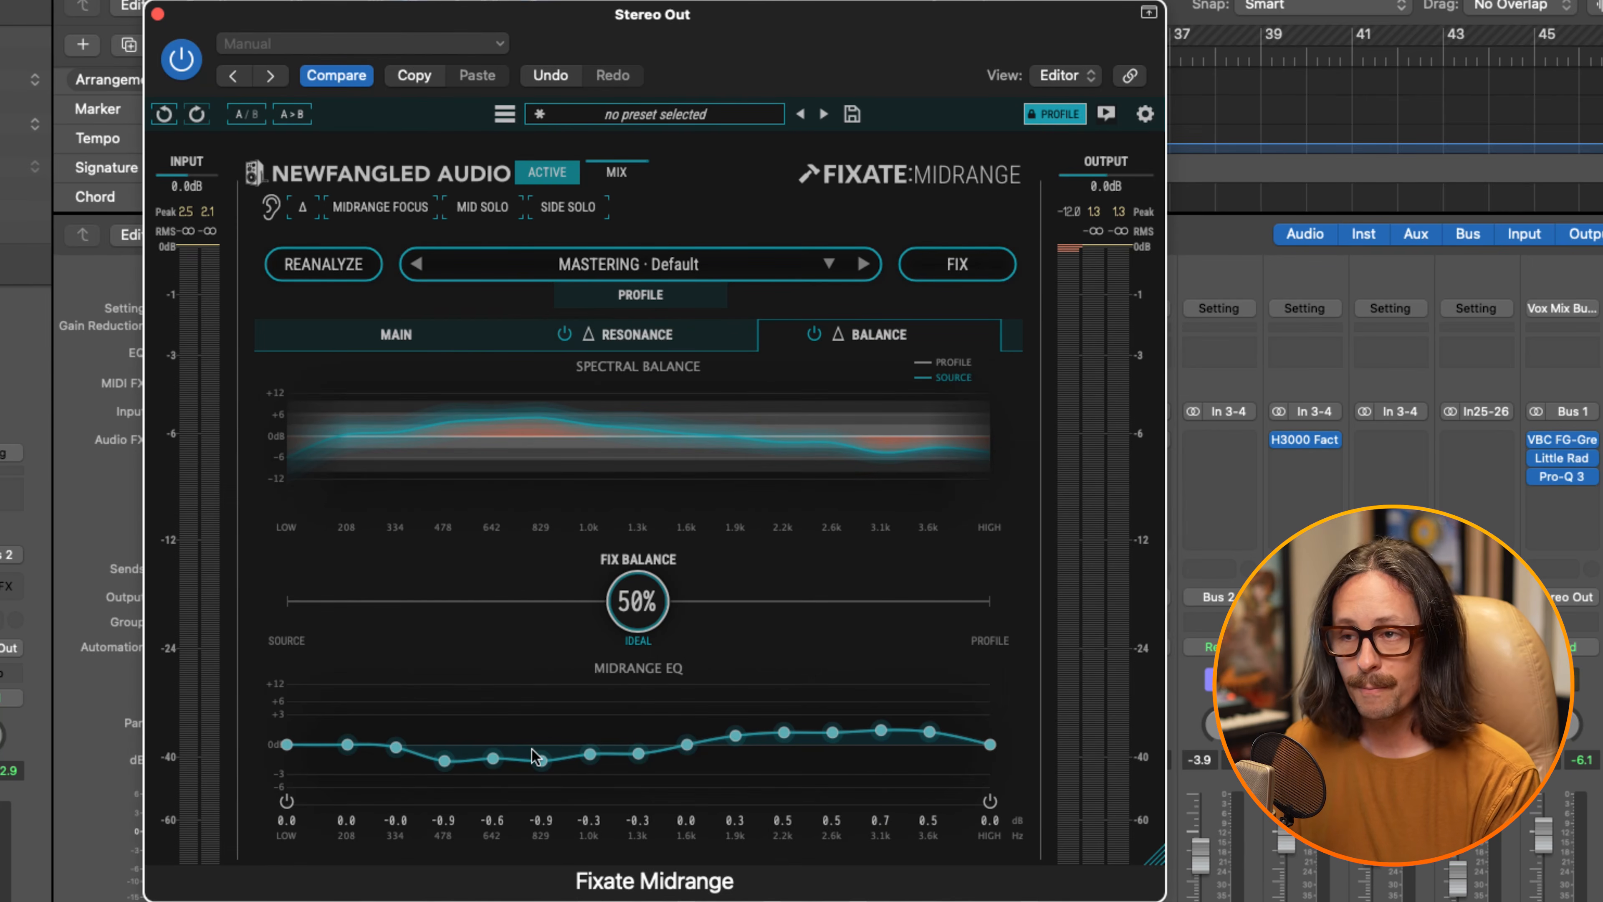
mouse_move(885, 726)
left_mouse_down()
mouse_move(881, 682)
mouse_move(881, 761)
mouse_move(881, 730)
left_mouse_up()
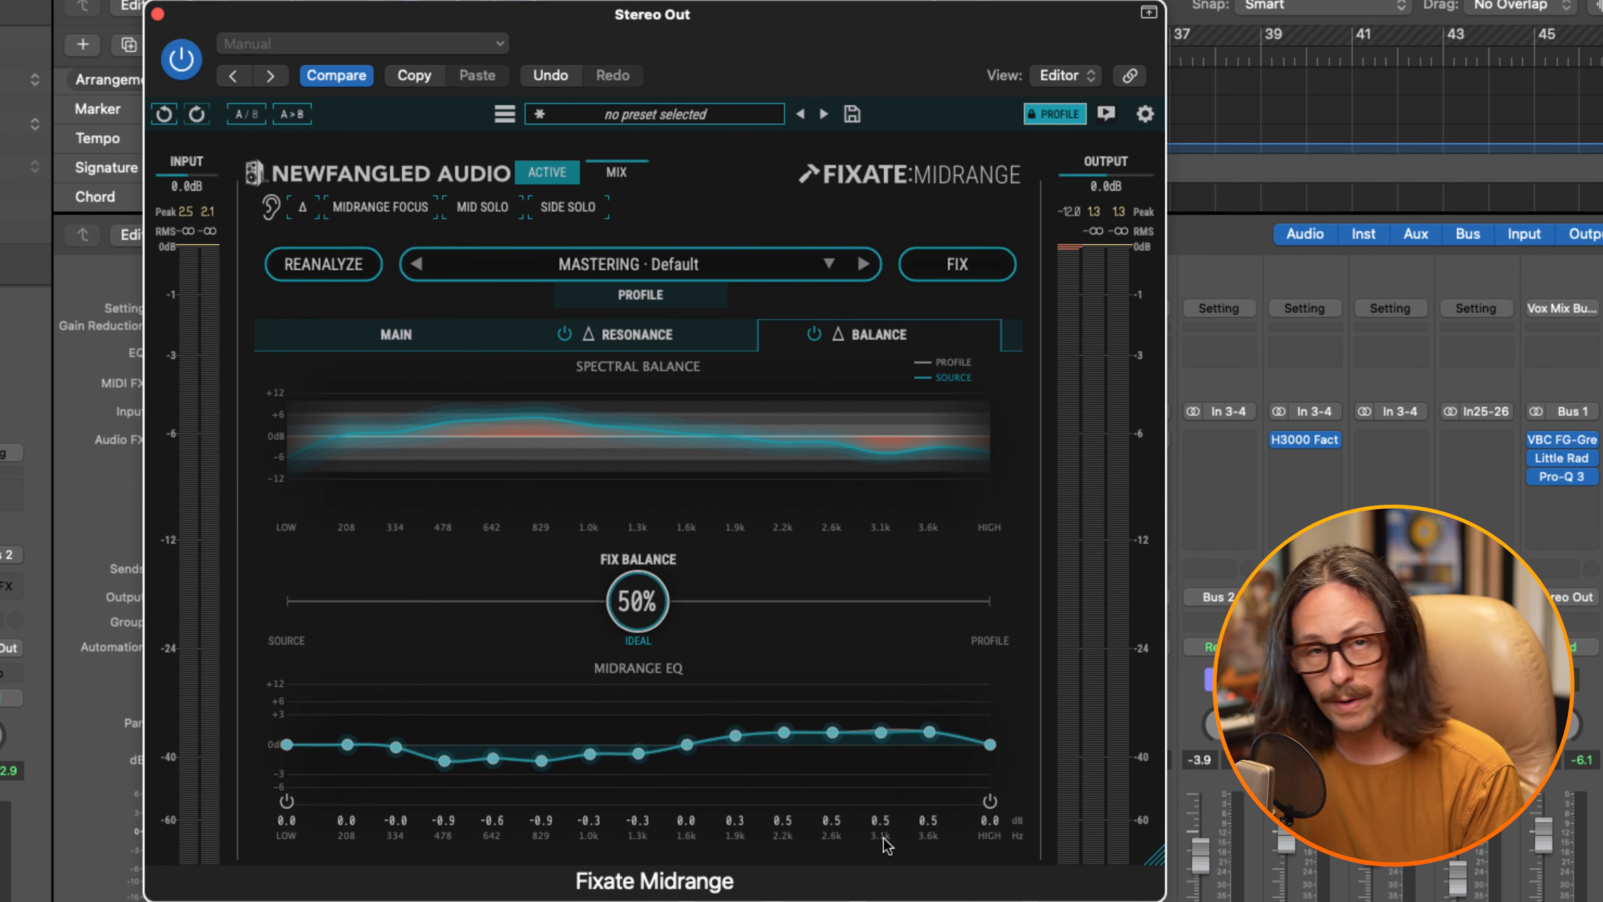
mouse_move(882, 752)
left_mouse_down()
mouse_move(898, 710)
mouse_move(888, 732)
left_mouse_up()
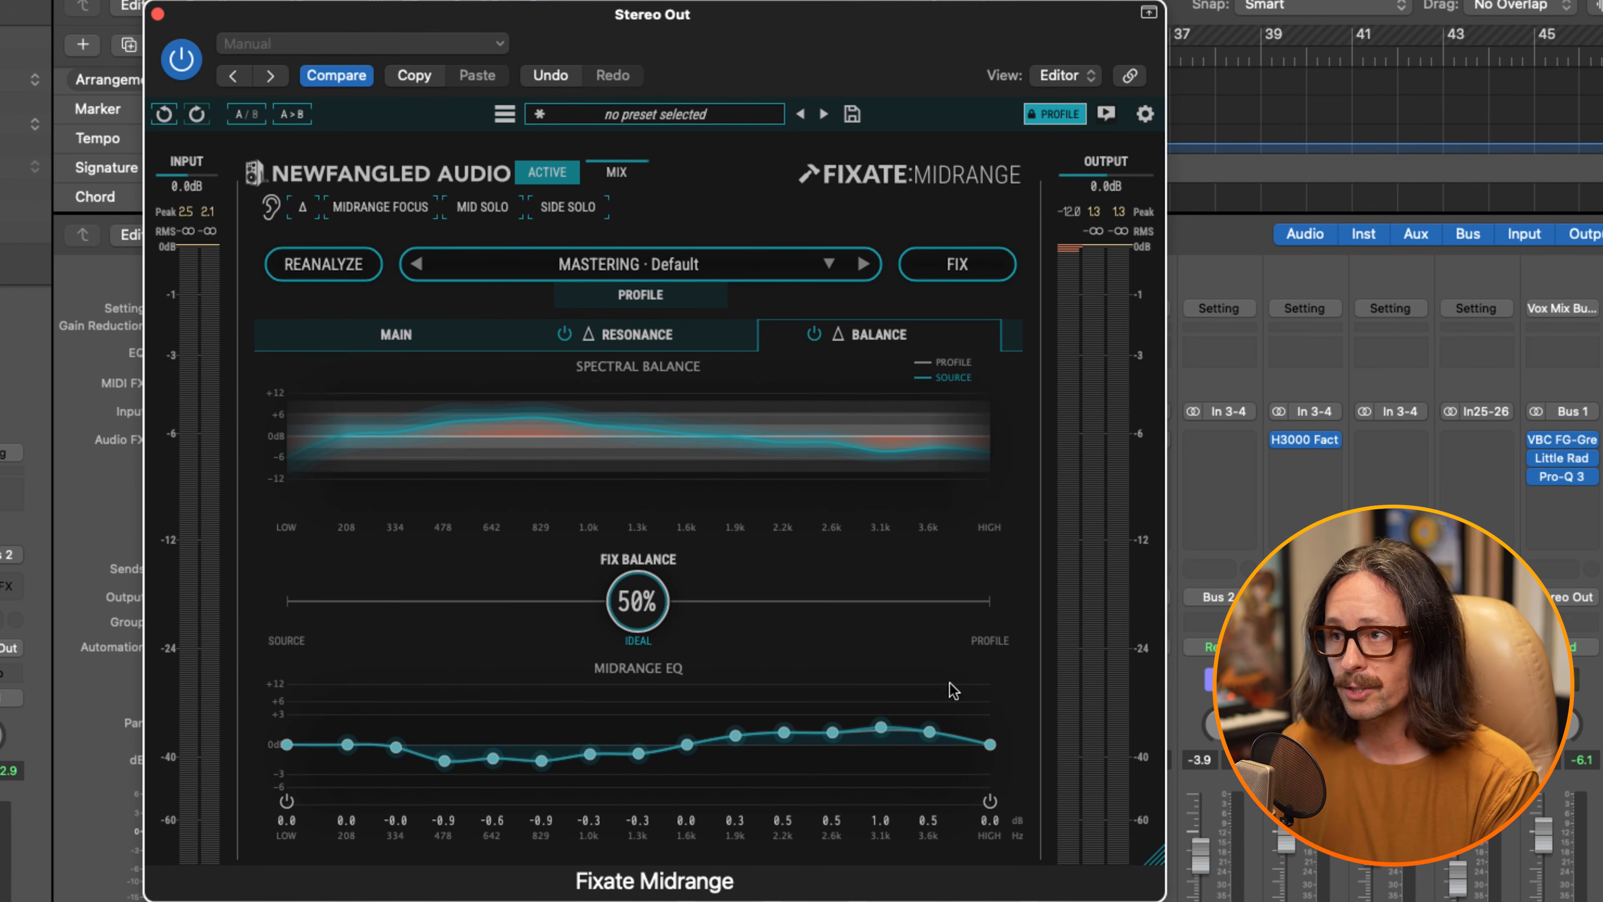
key("super+w")
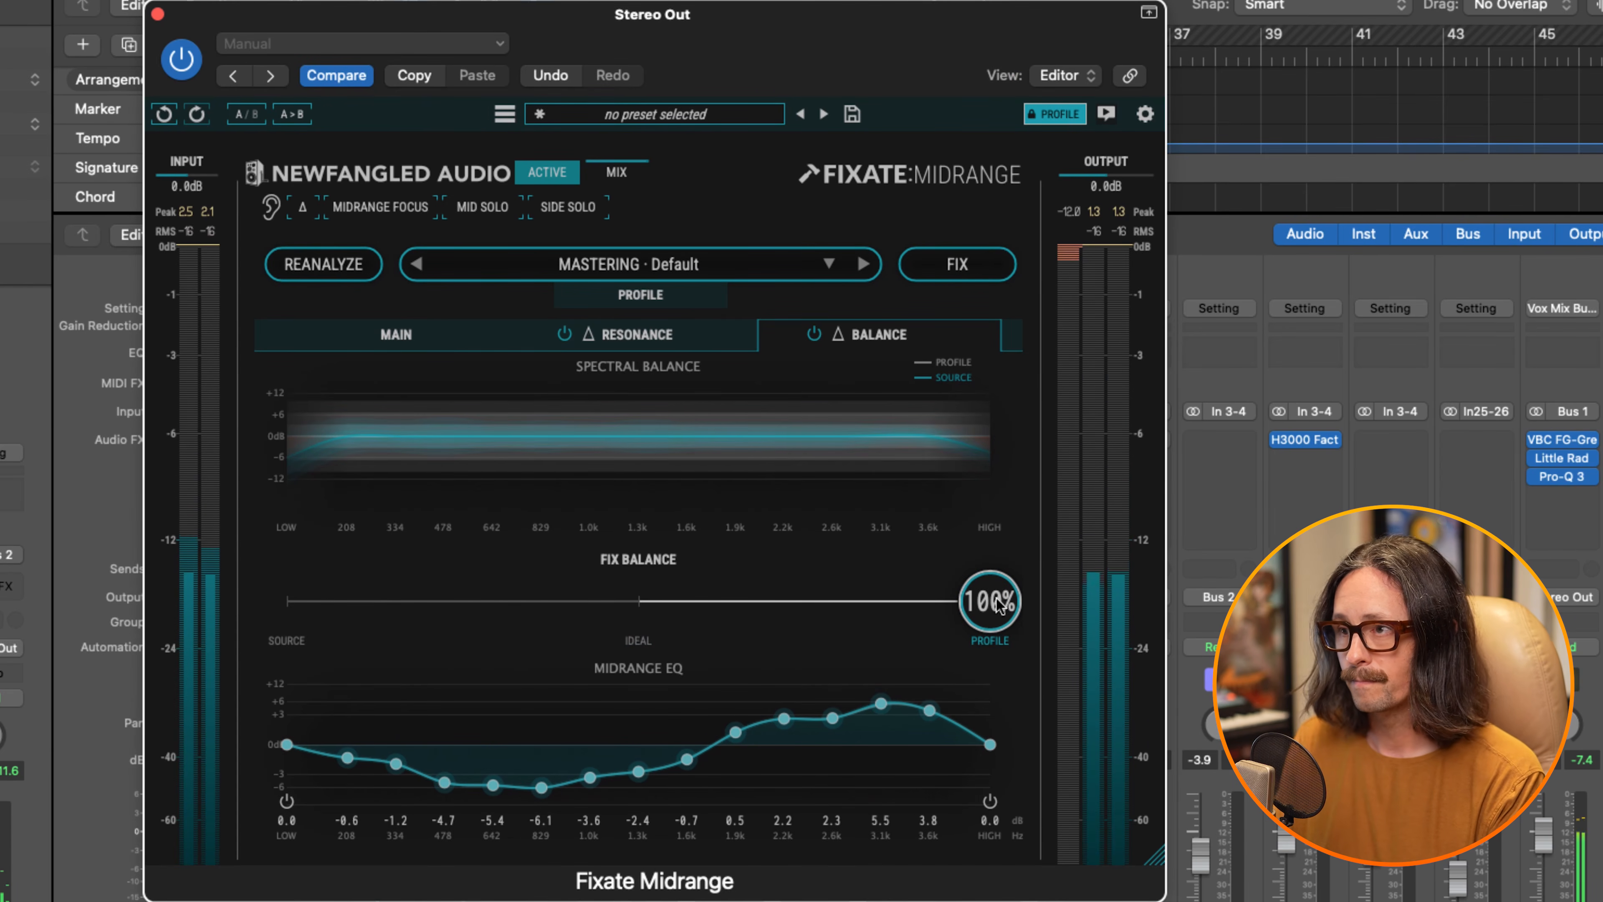
Sweep Fix Balance down from the Profile end while the mix plays, and settle it at 42%.
left_click_drag(990, 601, 162, 592)
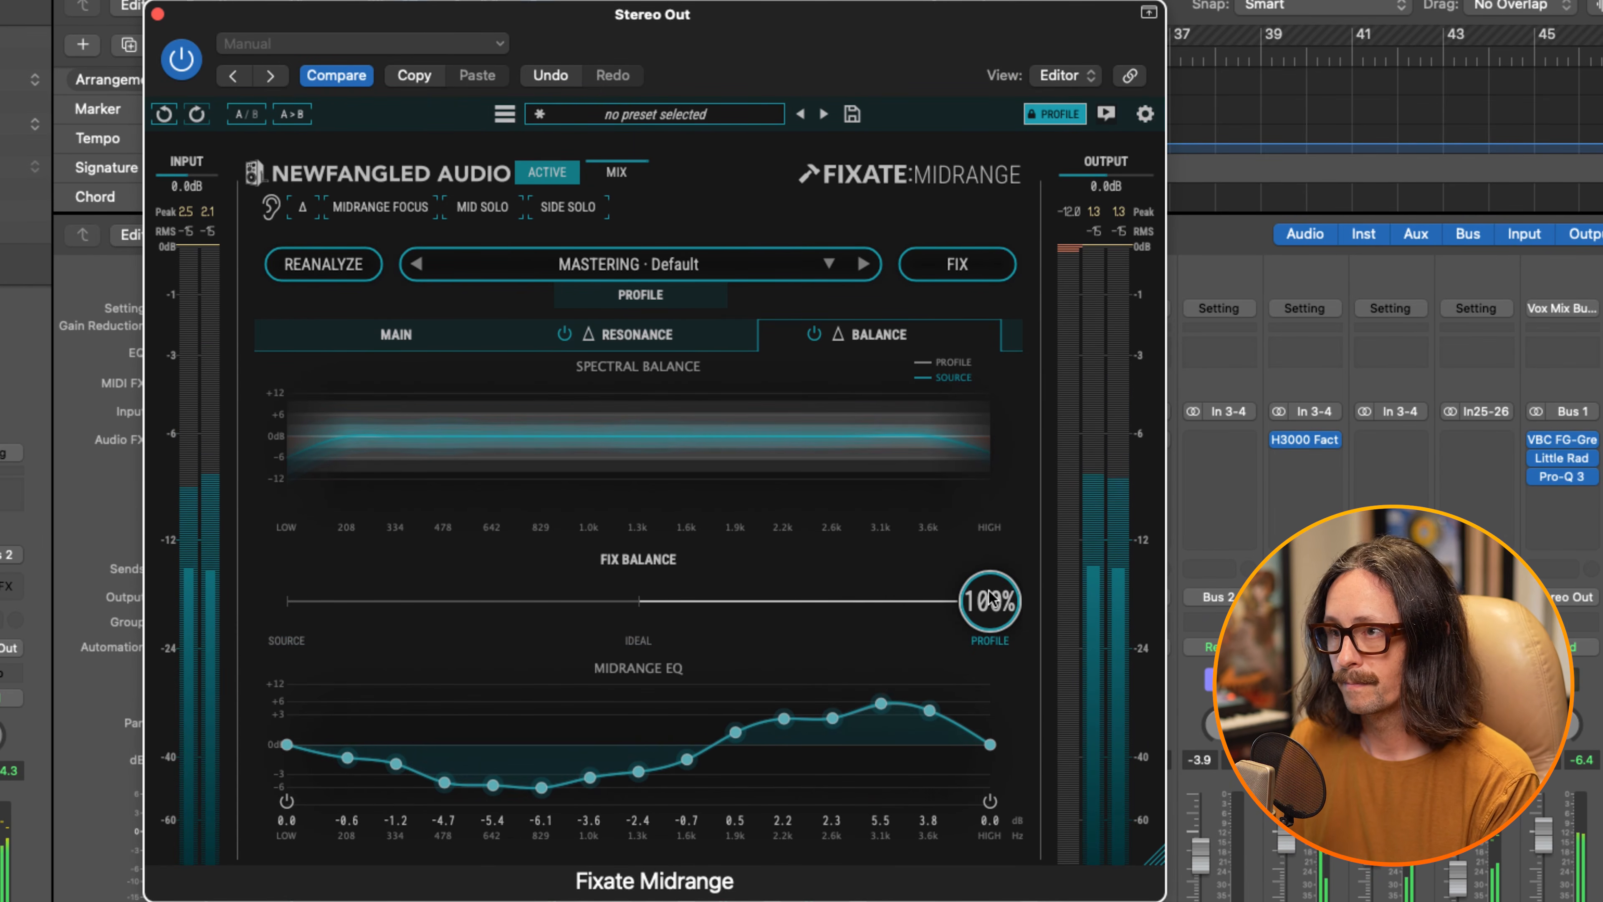
left_click_drag(994, 609, 549, 597)
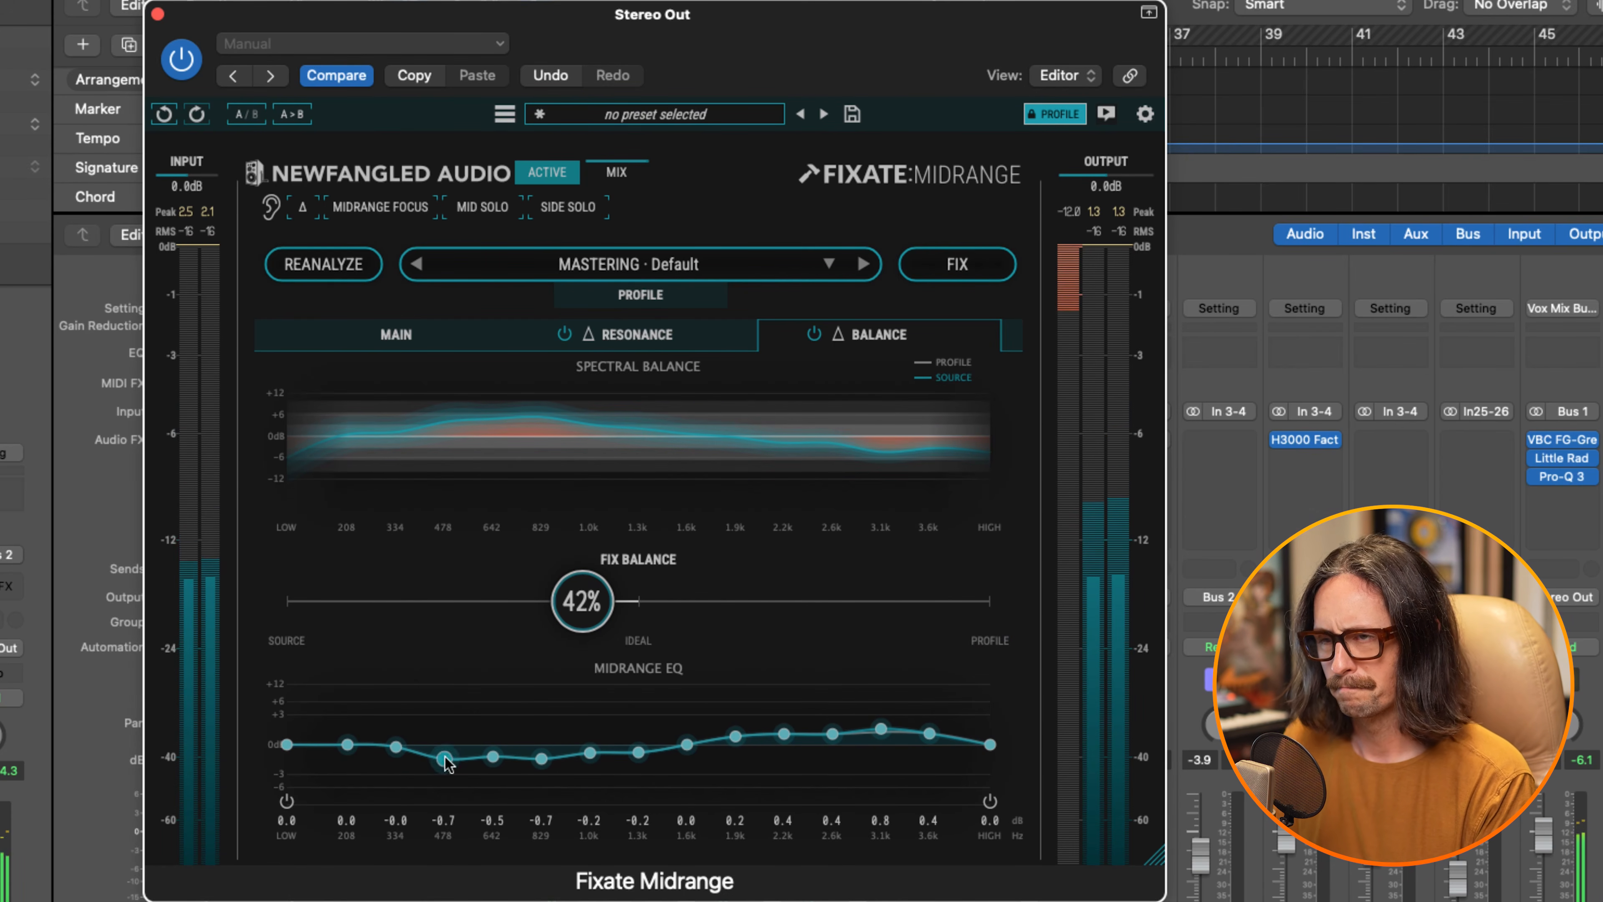
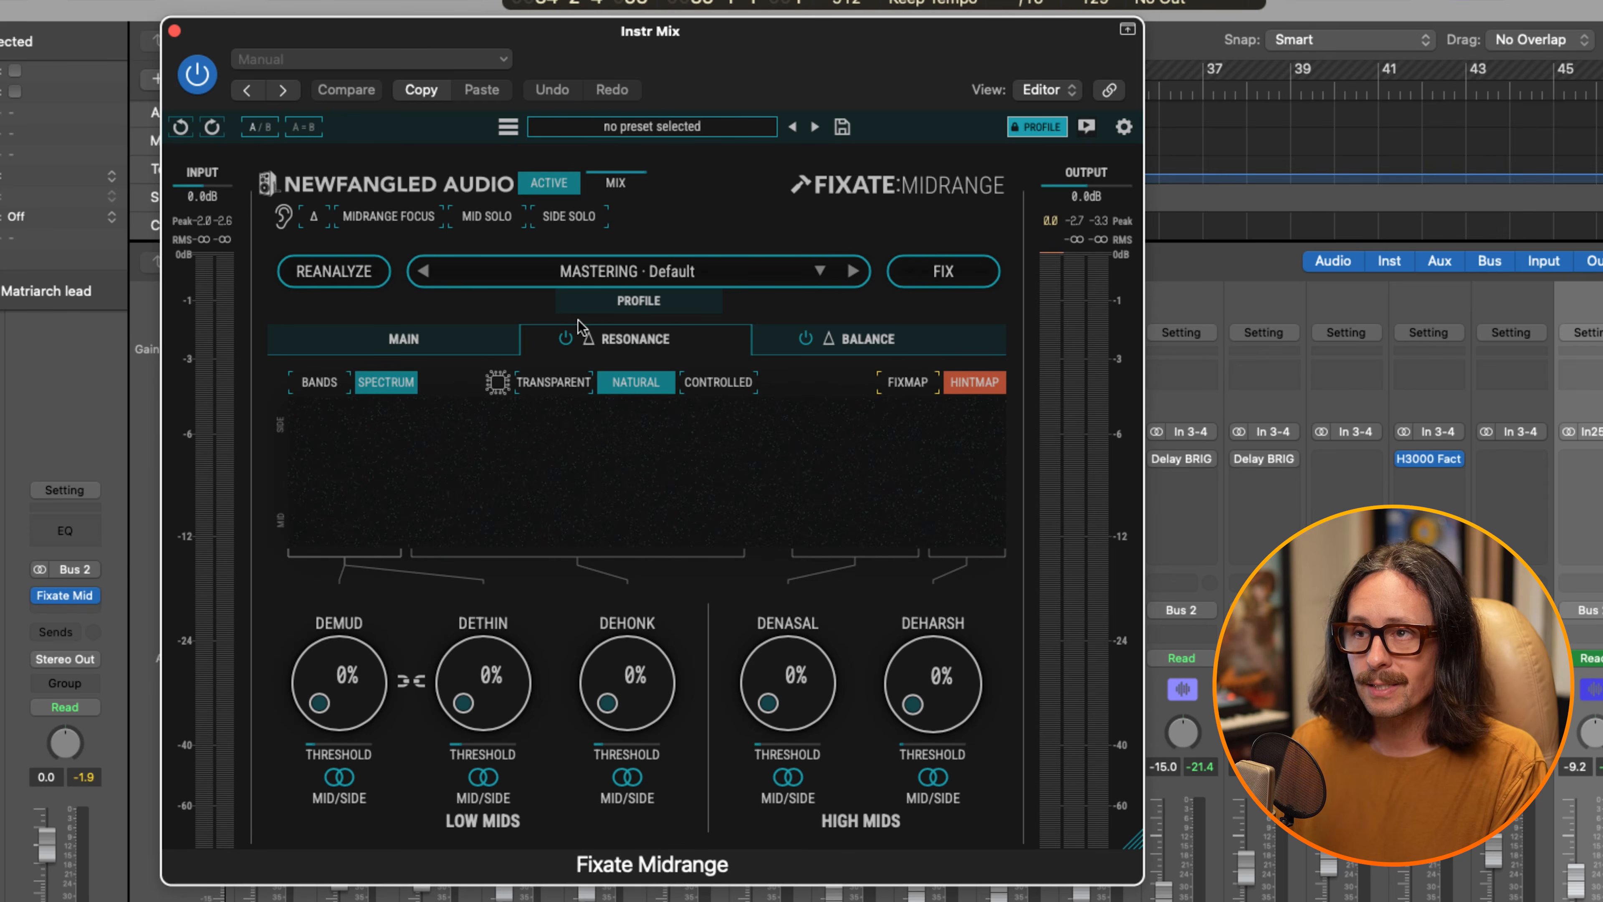
On the Instr Mix instance, set Fix Balance to 77% from the Main page and open the Balance page.
left_click(419, 347)
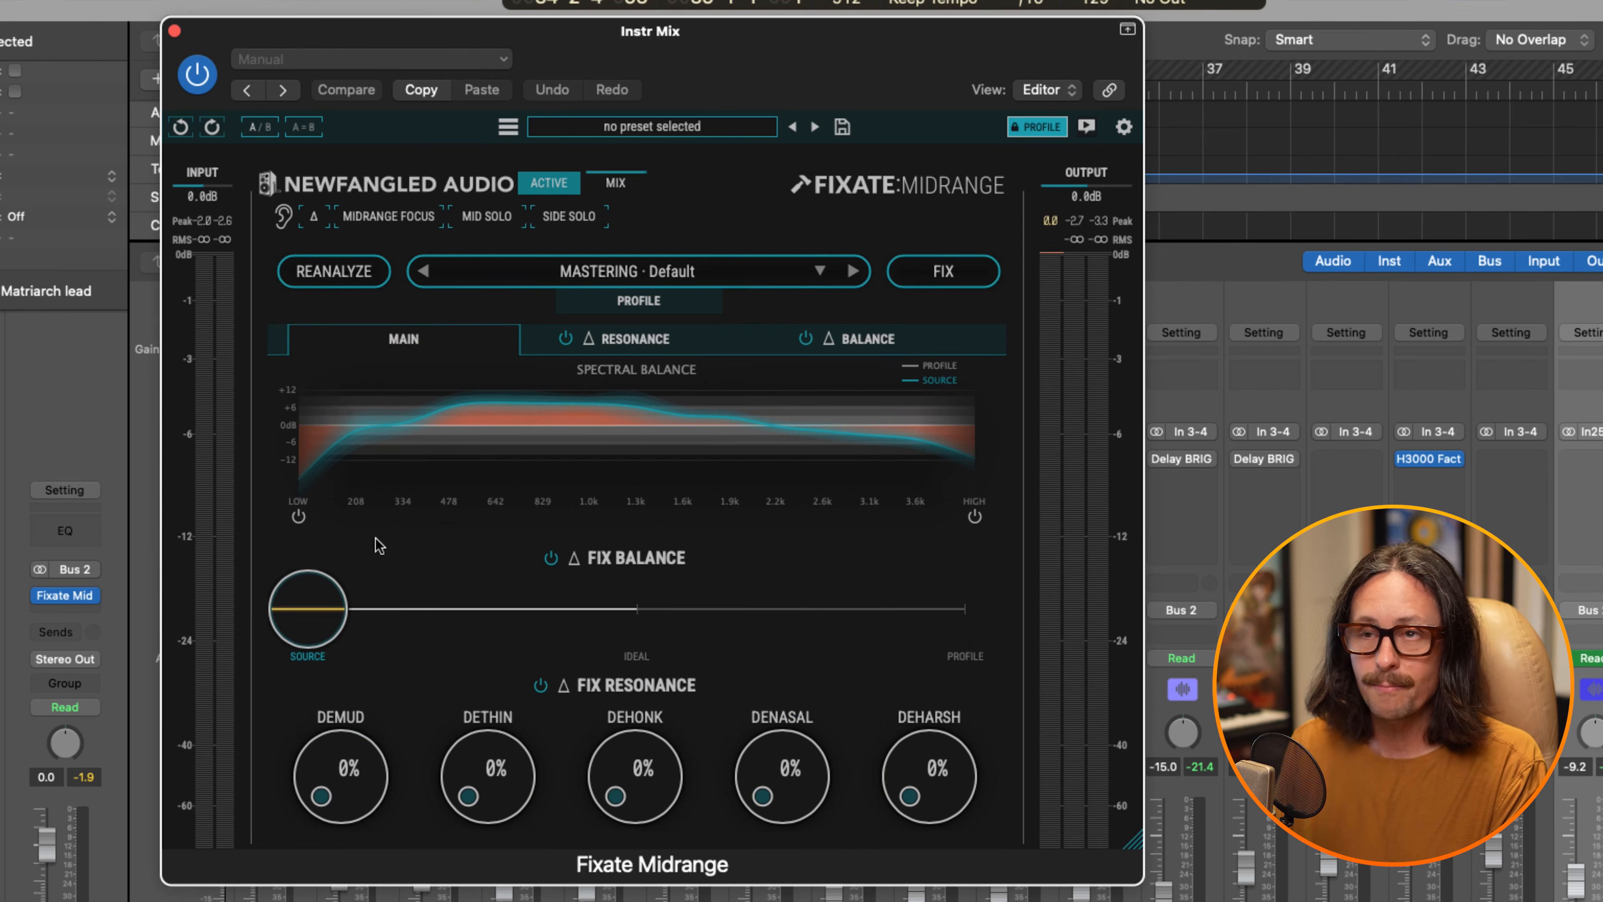
left_click_drag(341, 615, 829, 604)
left_click(928, 335)
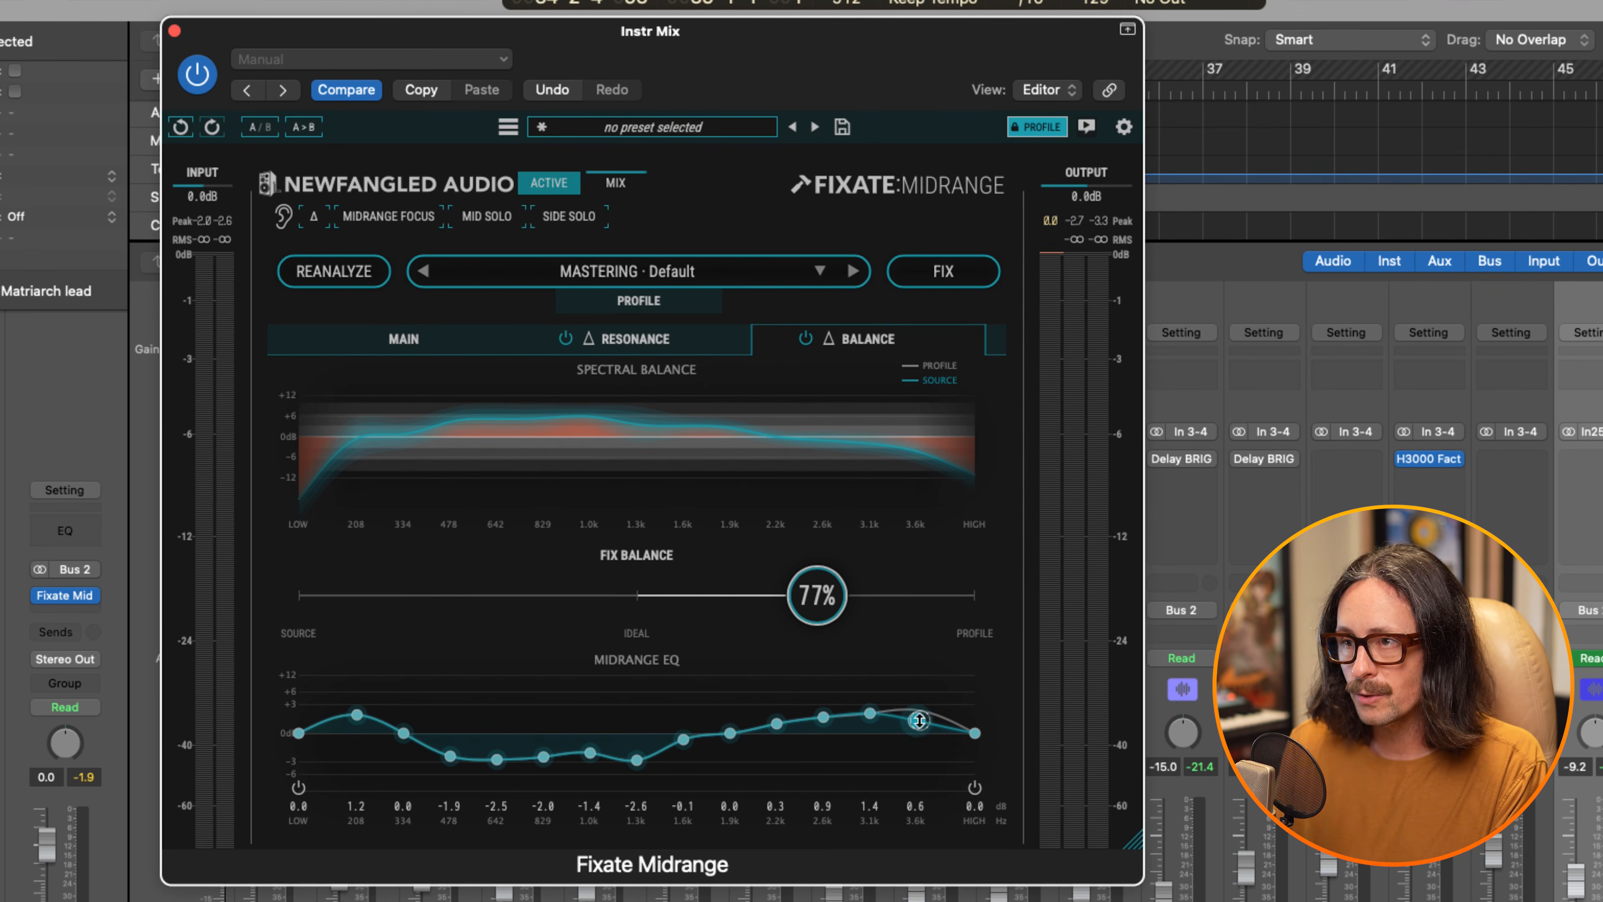
Lower the 2.6k, 3.1k and 3.6k Midrange EQ bands, set the 1.3k band to -3.2 dB, and reduce Fix Balance to 47%.
left_click_drag(869, 712, 871, 721)
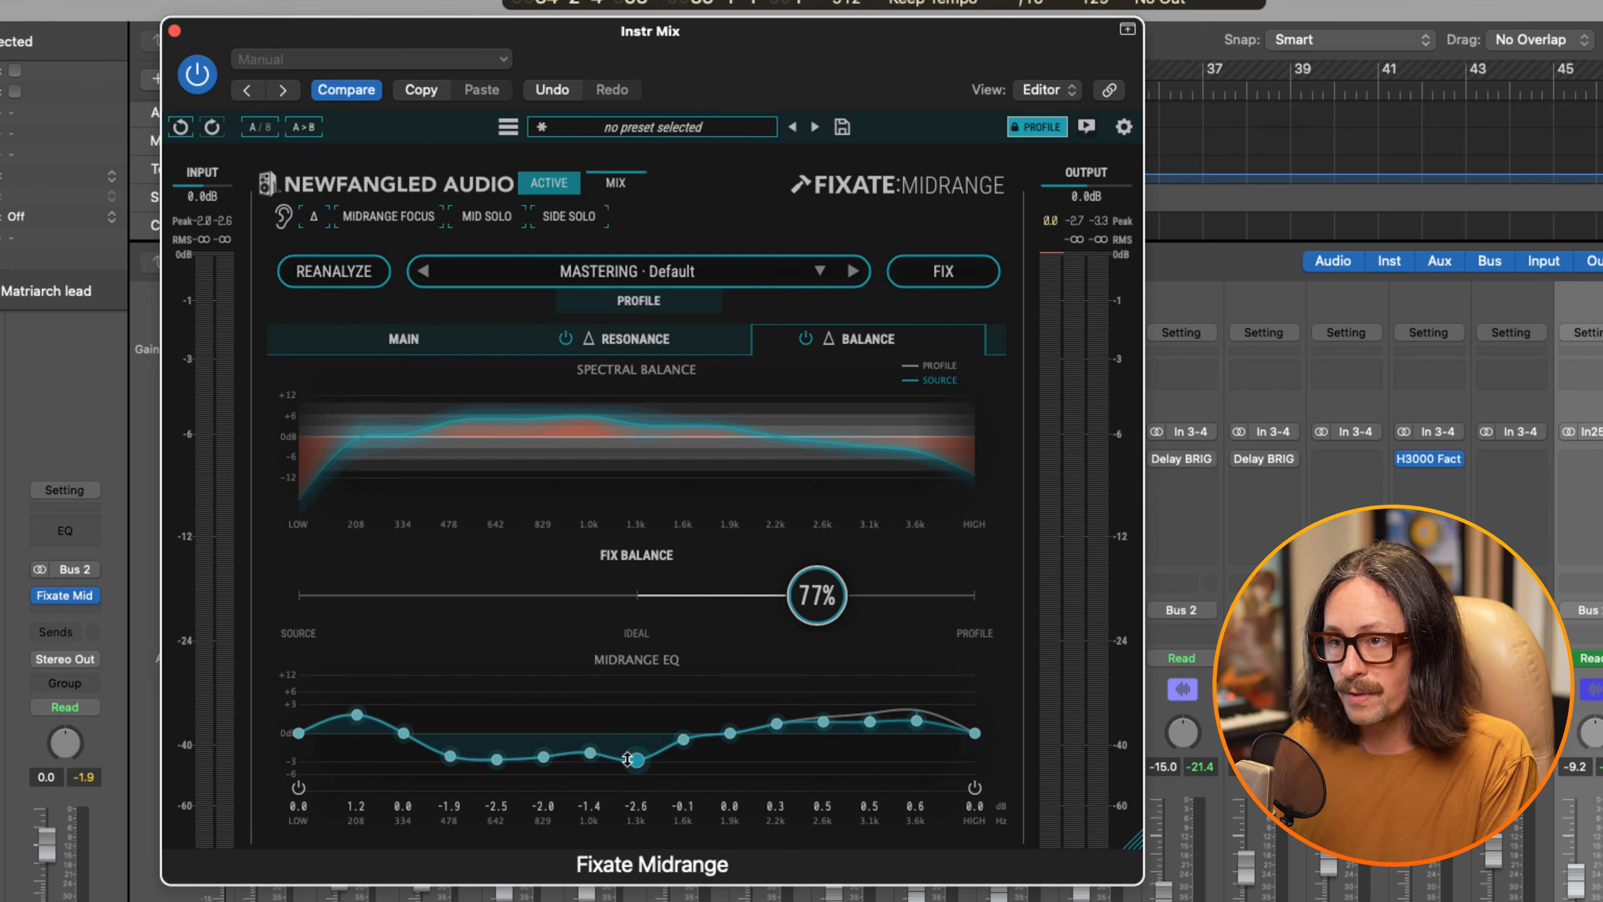
left_click_drag(634, 761, 636, 774)
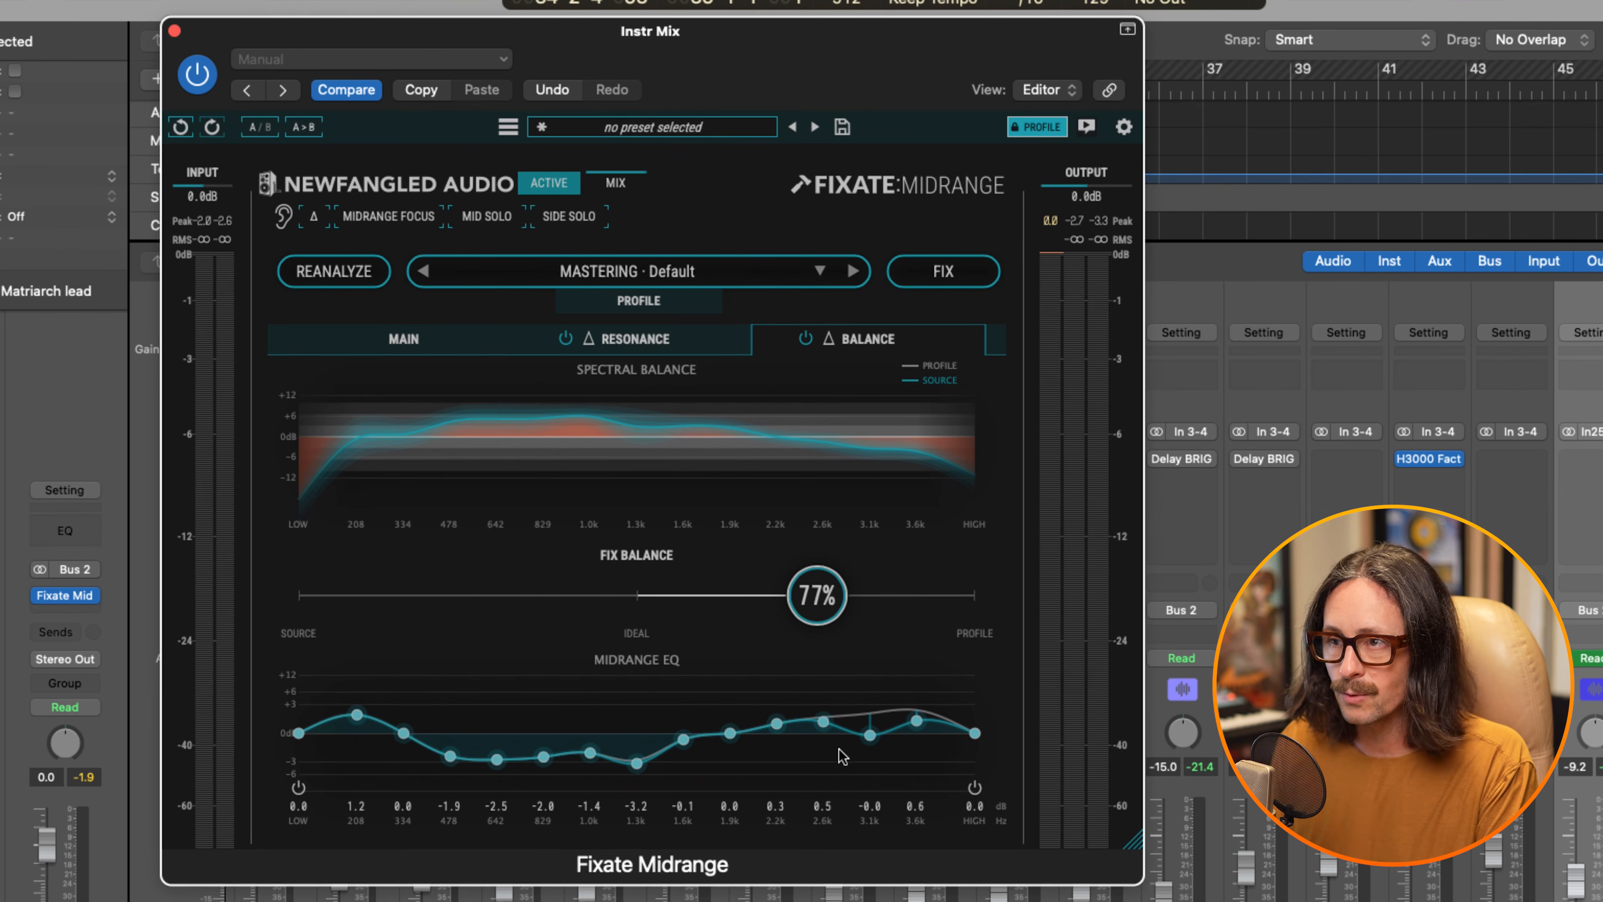
left_click_drag(803, 594, 592, 610)
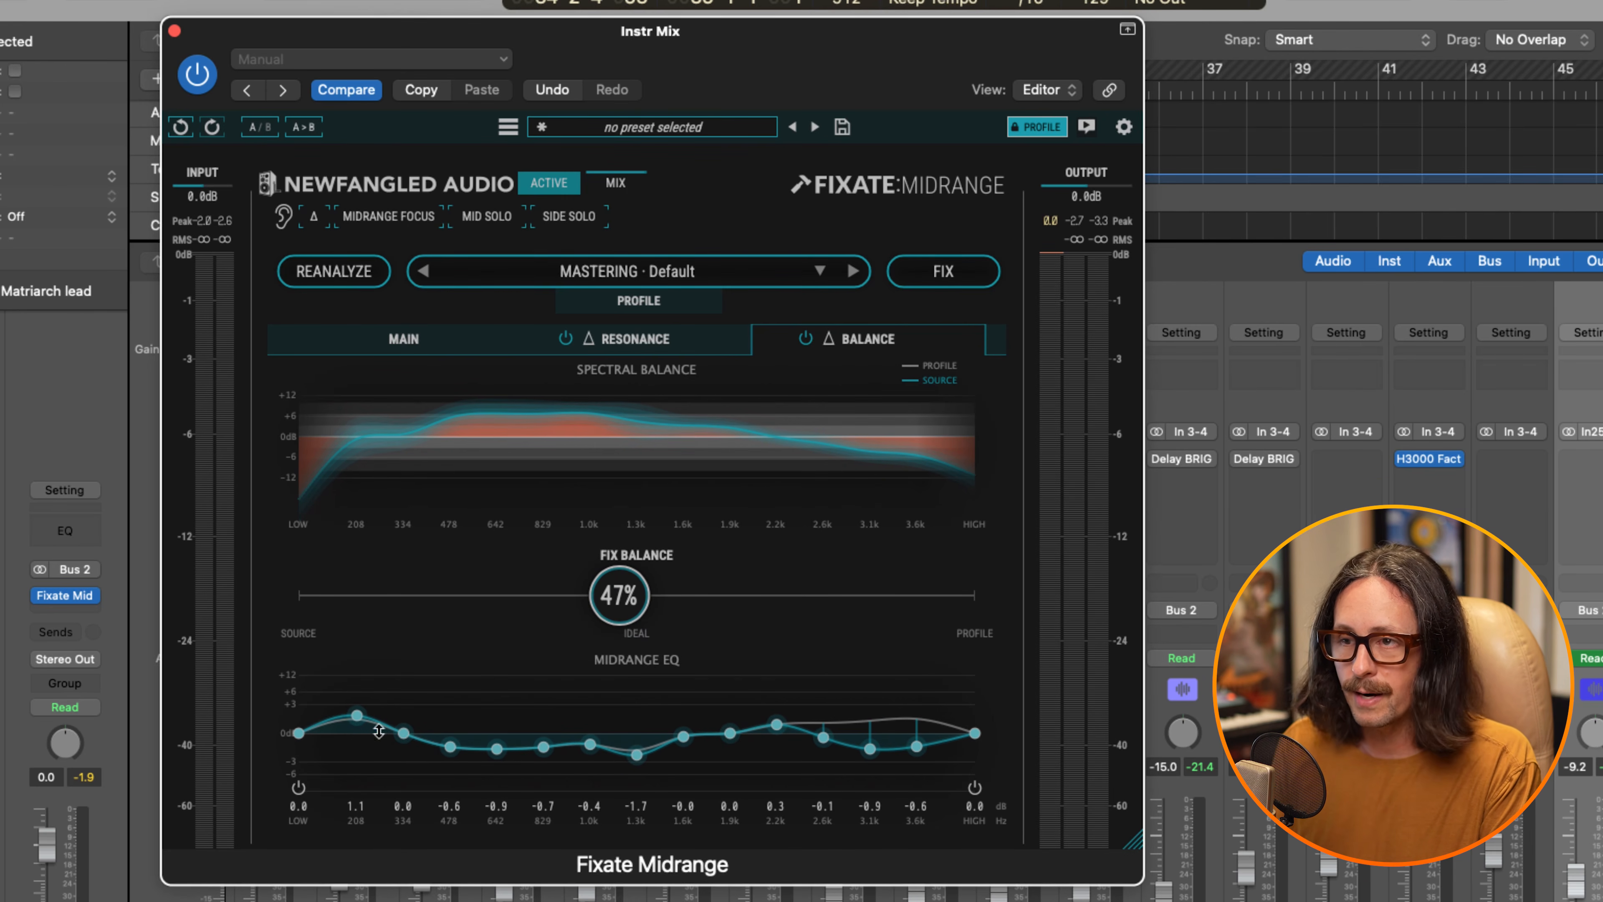
Play the instrument mix and bypass and re-enable Fixate Midrange to compare the balance correction.
key("v")
key("v")
key("space")
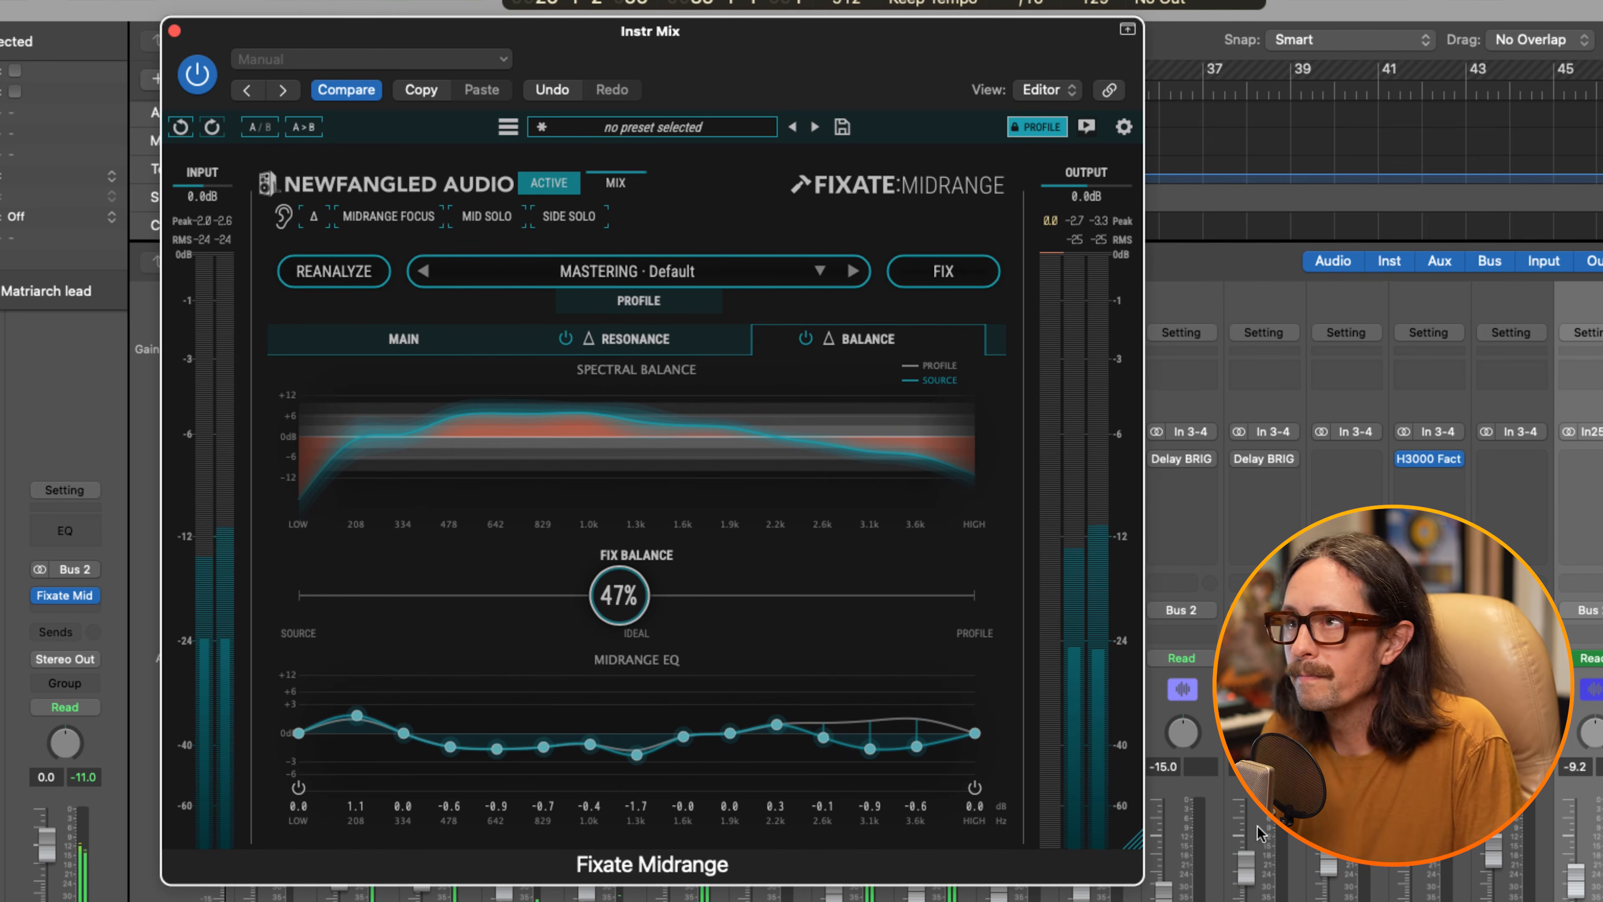
left_click(83, 900)
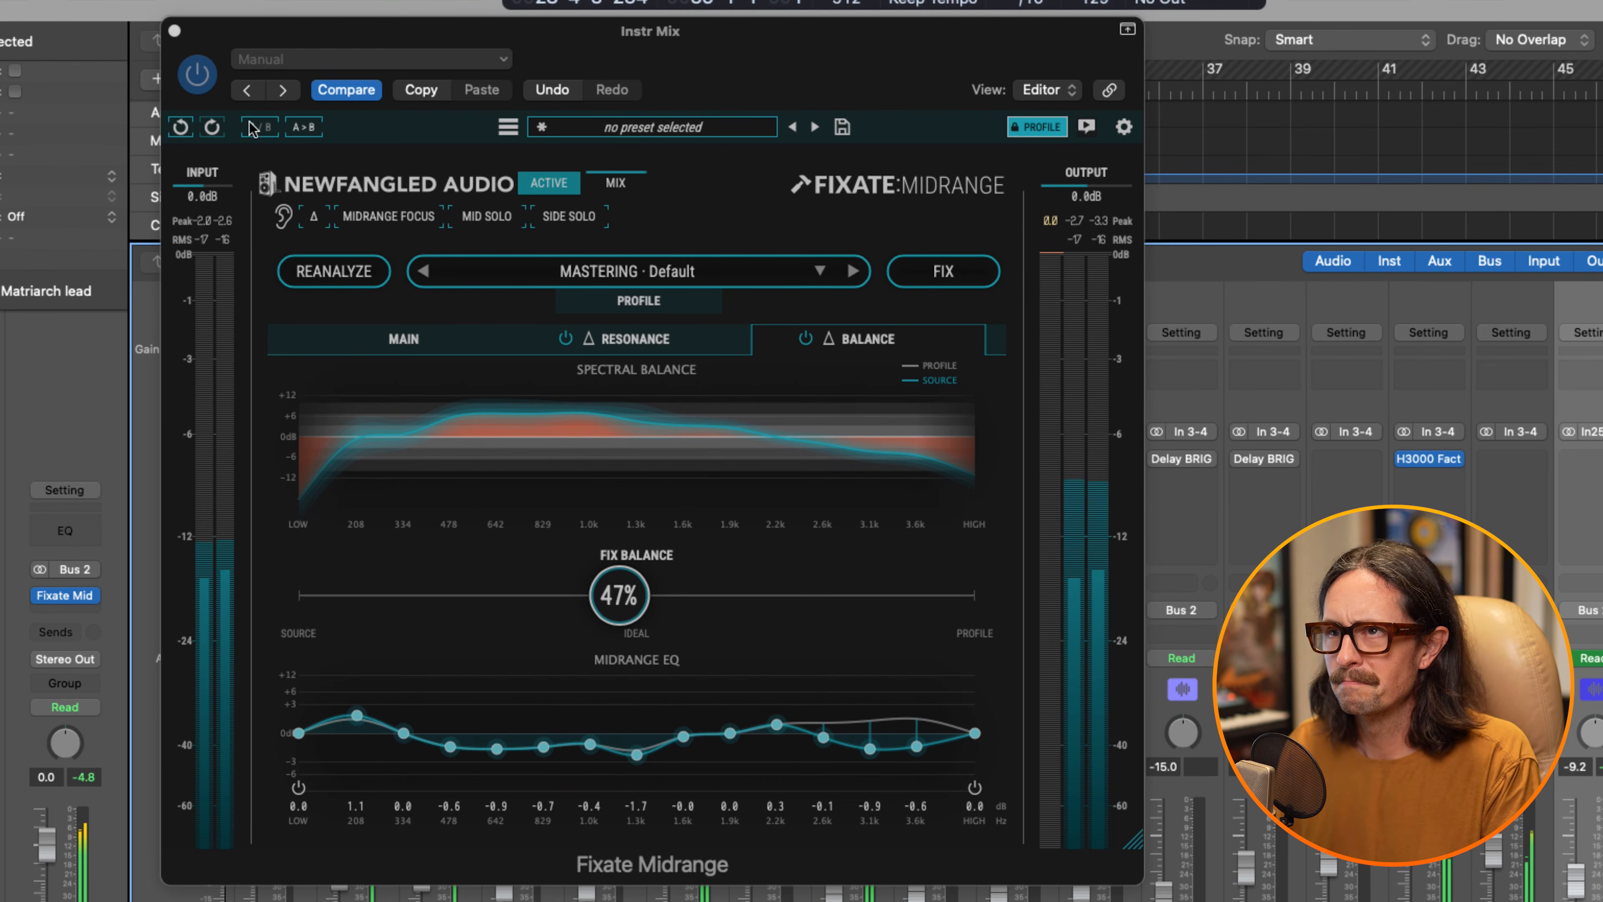
left_click(194, 74)
left_click(196, 74)
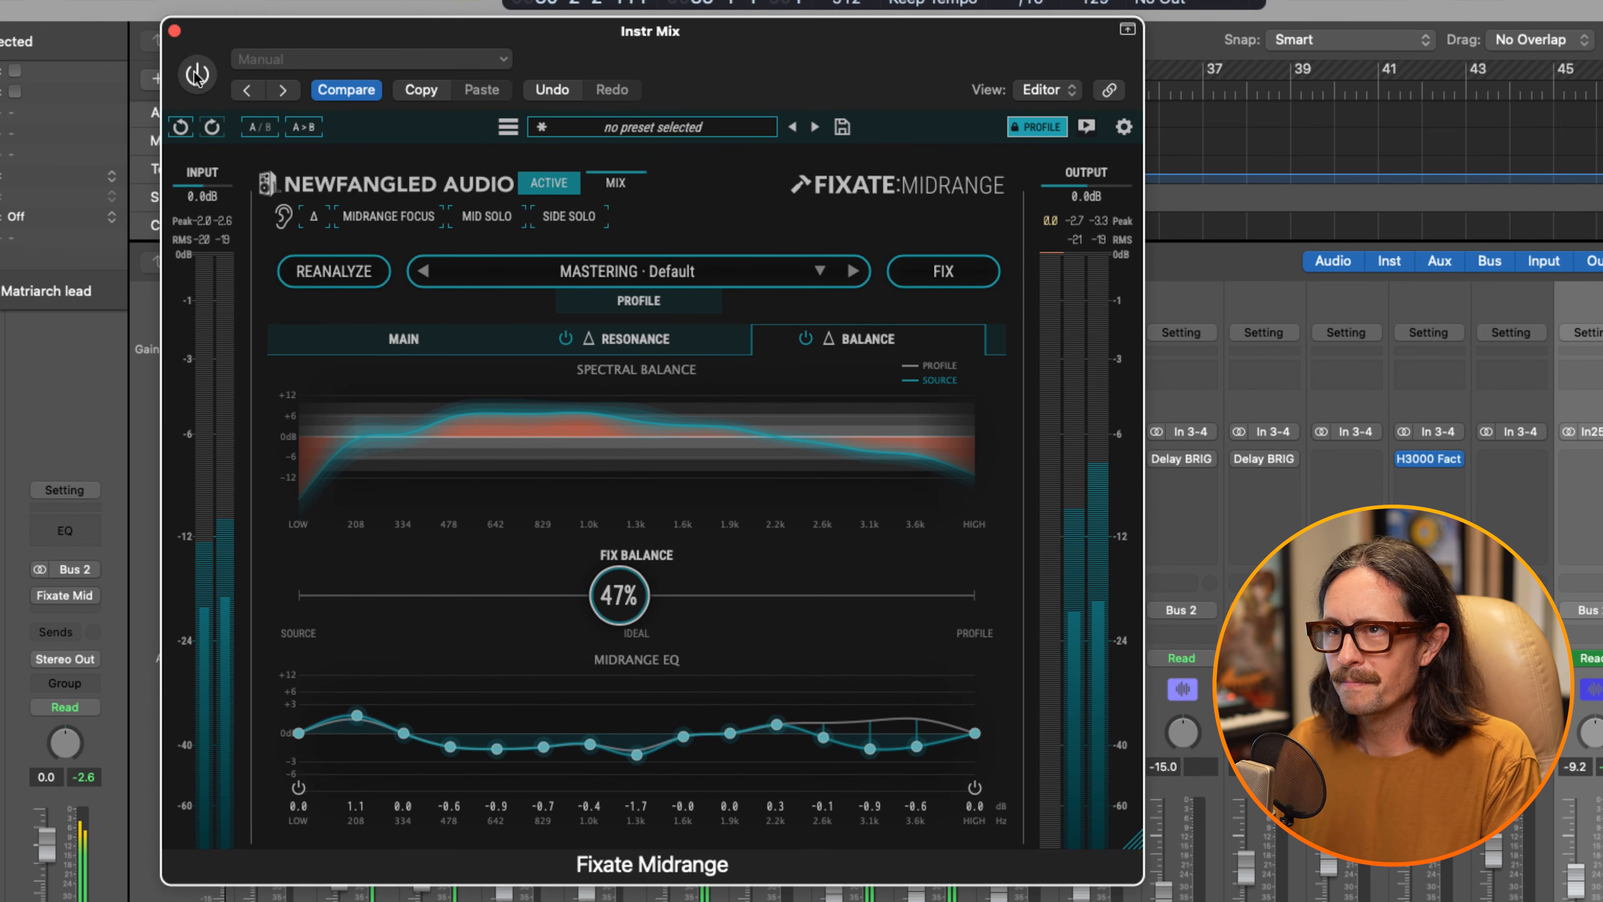
left_click(196, 74)
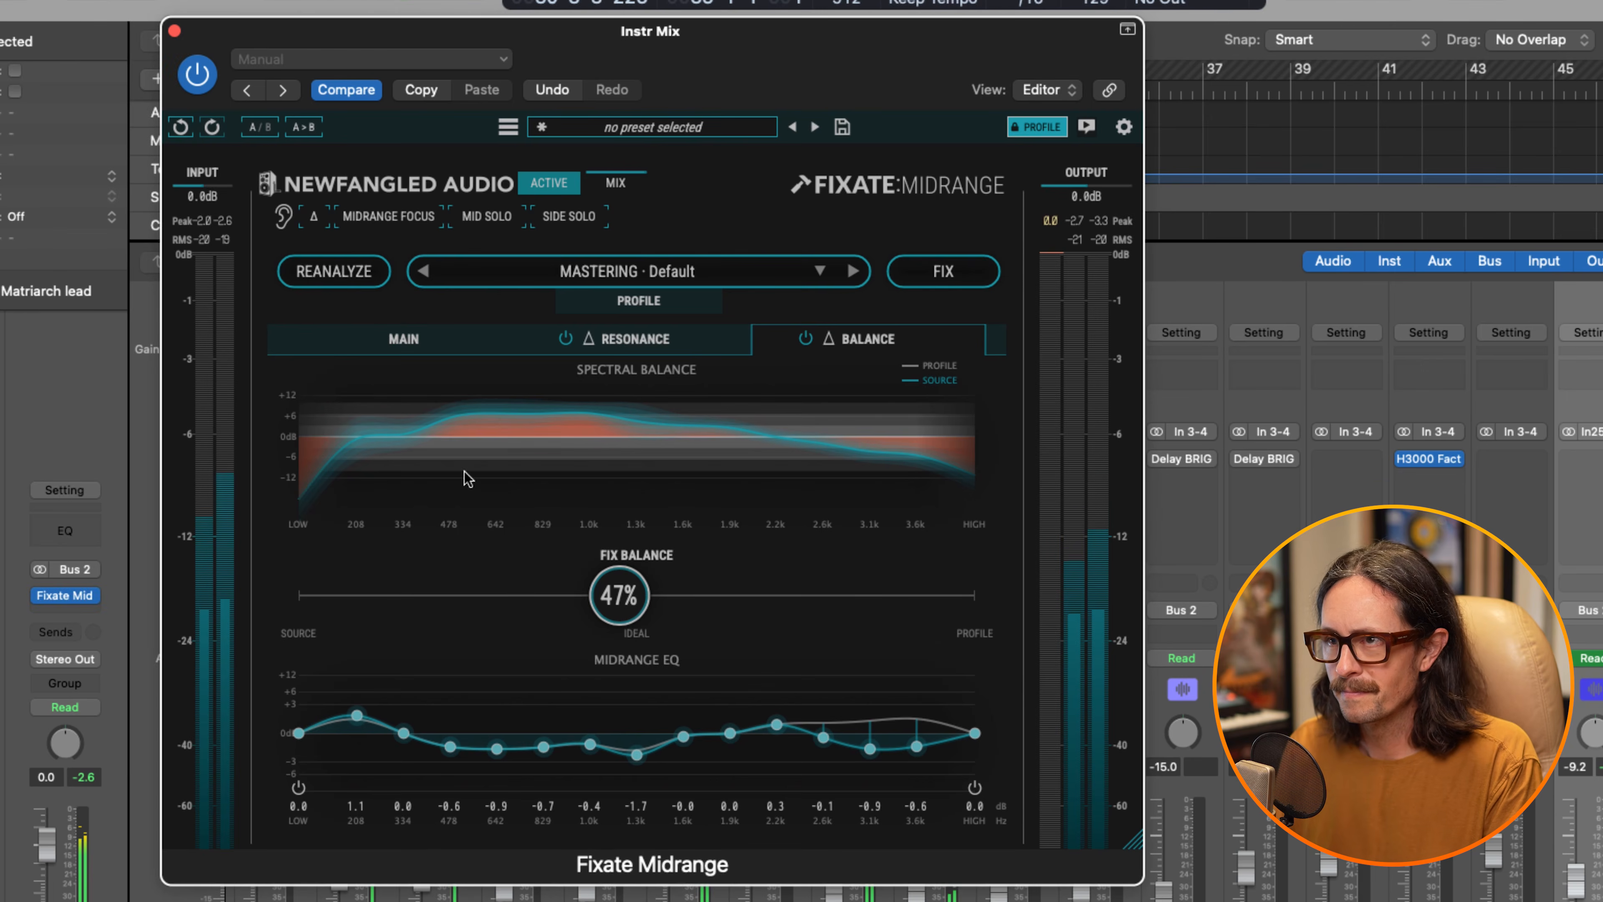
On the Resonance page, raise Demud to 23% and set its Mid/Side balance to 13% during playback.
left_click(644, 340)
left_click_drag(349, 698, 345, 619)
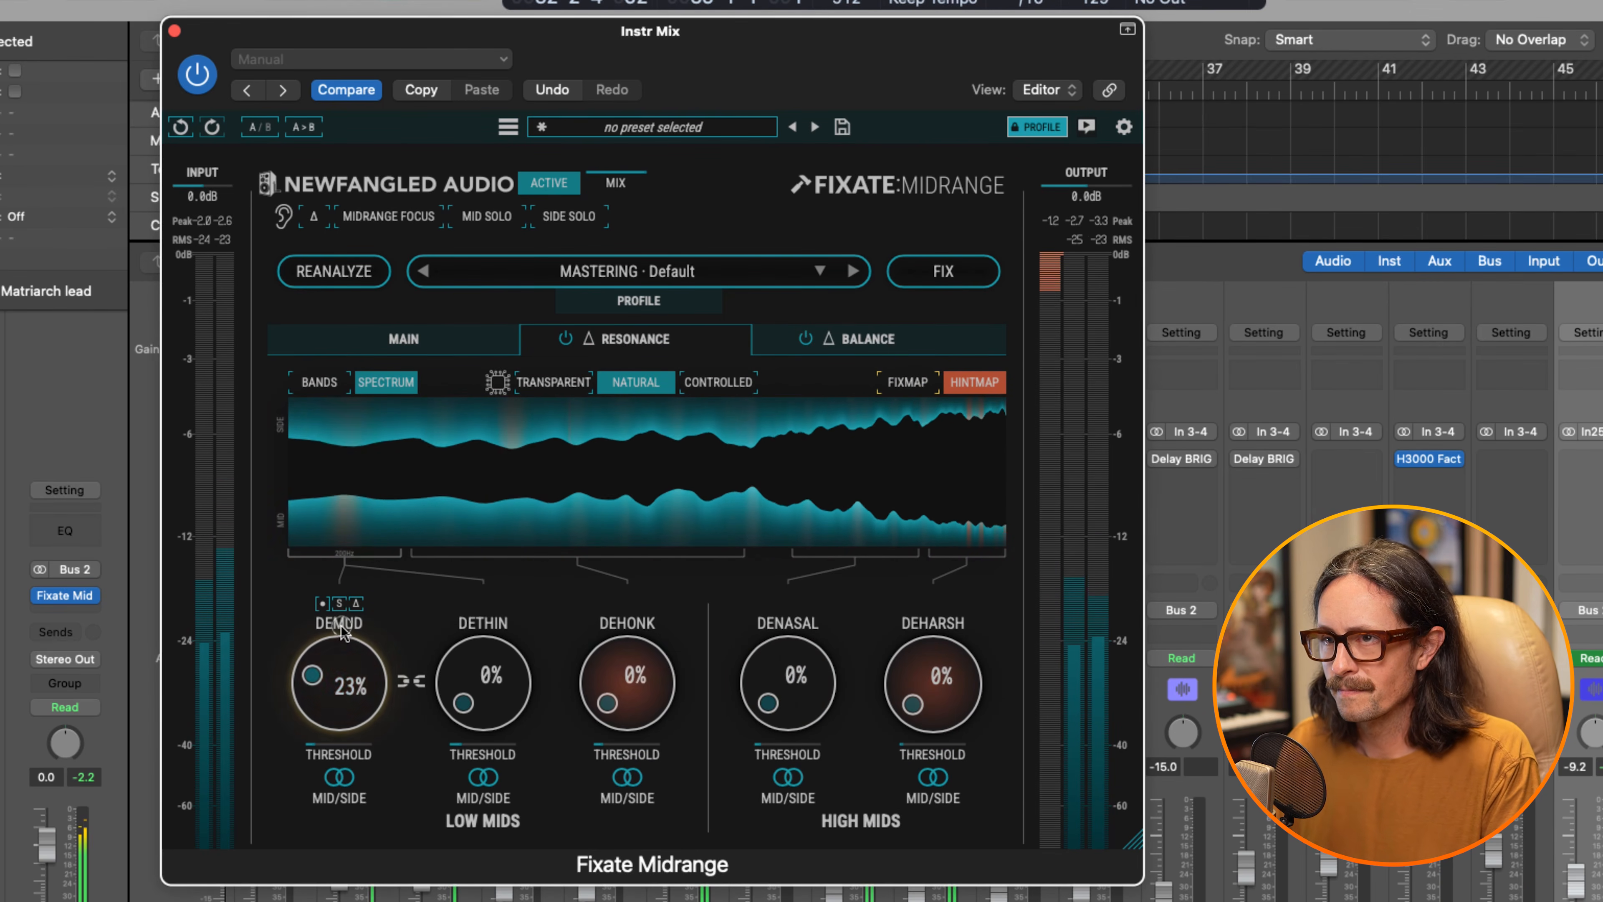
left_click_drag(333, 801, 333, 876)
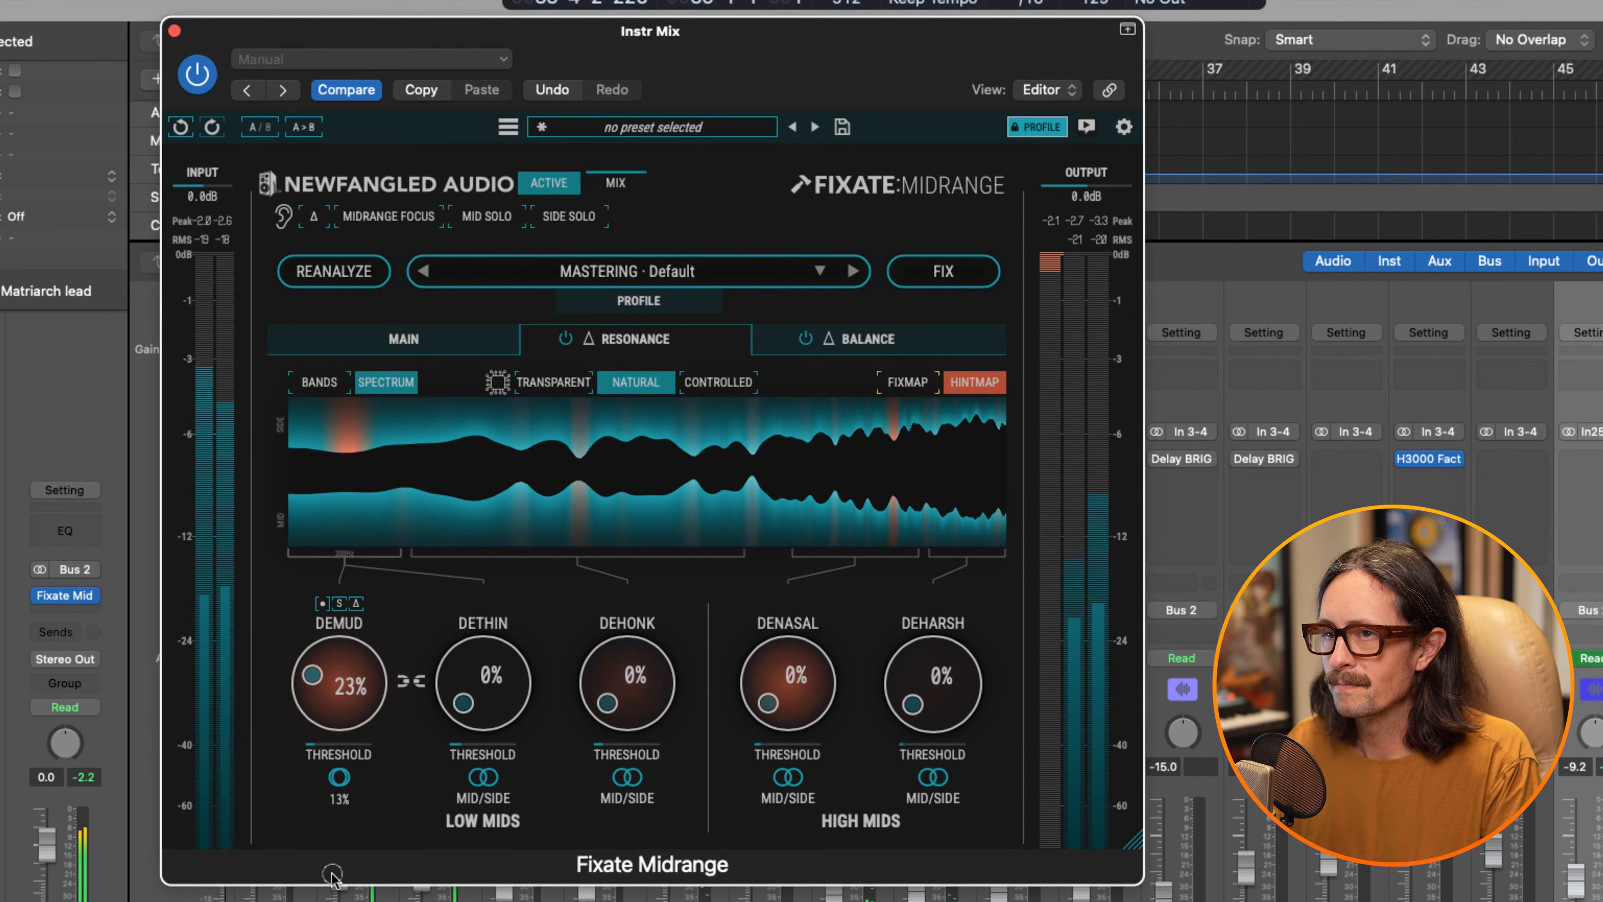
key("space")
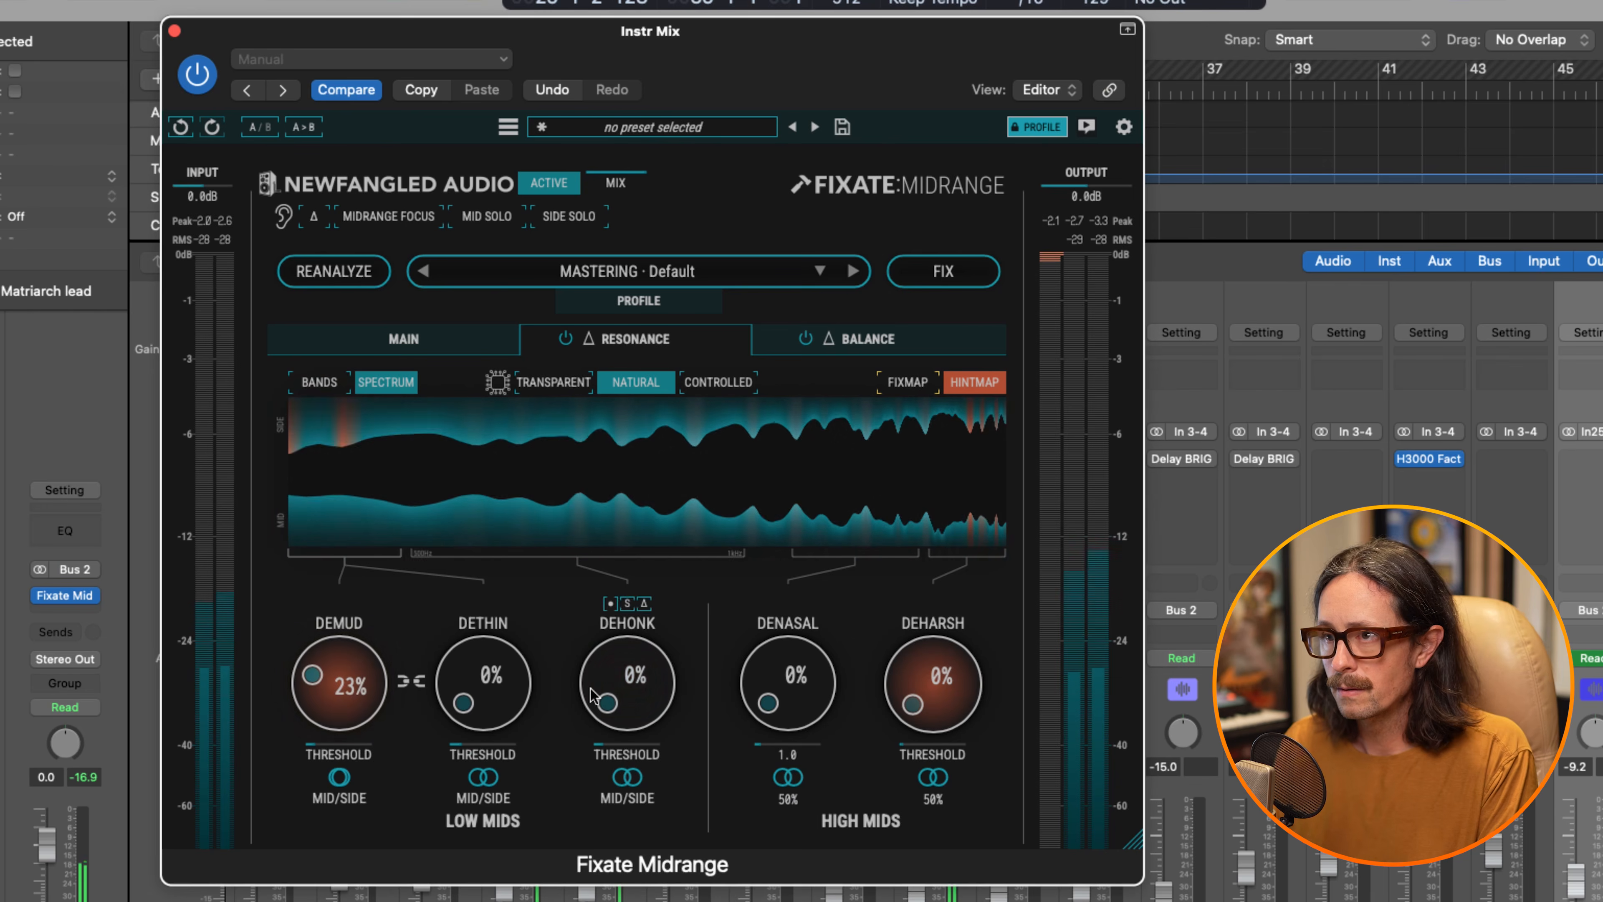
Set Deharsh to 26% and Demud to 27% with FixMap shown in the resonance spectrum.
mouse_move(916, 685)
left_mouse_down()
mouse_move(934, 628)
mouse_move(915, 655)
left_mouse_up()
left_click(914, 377)
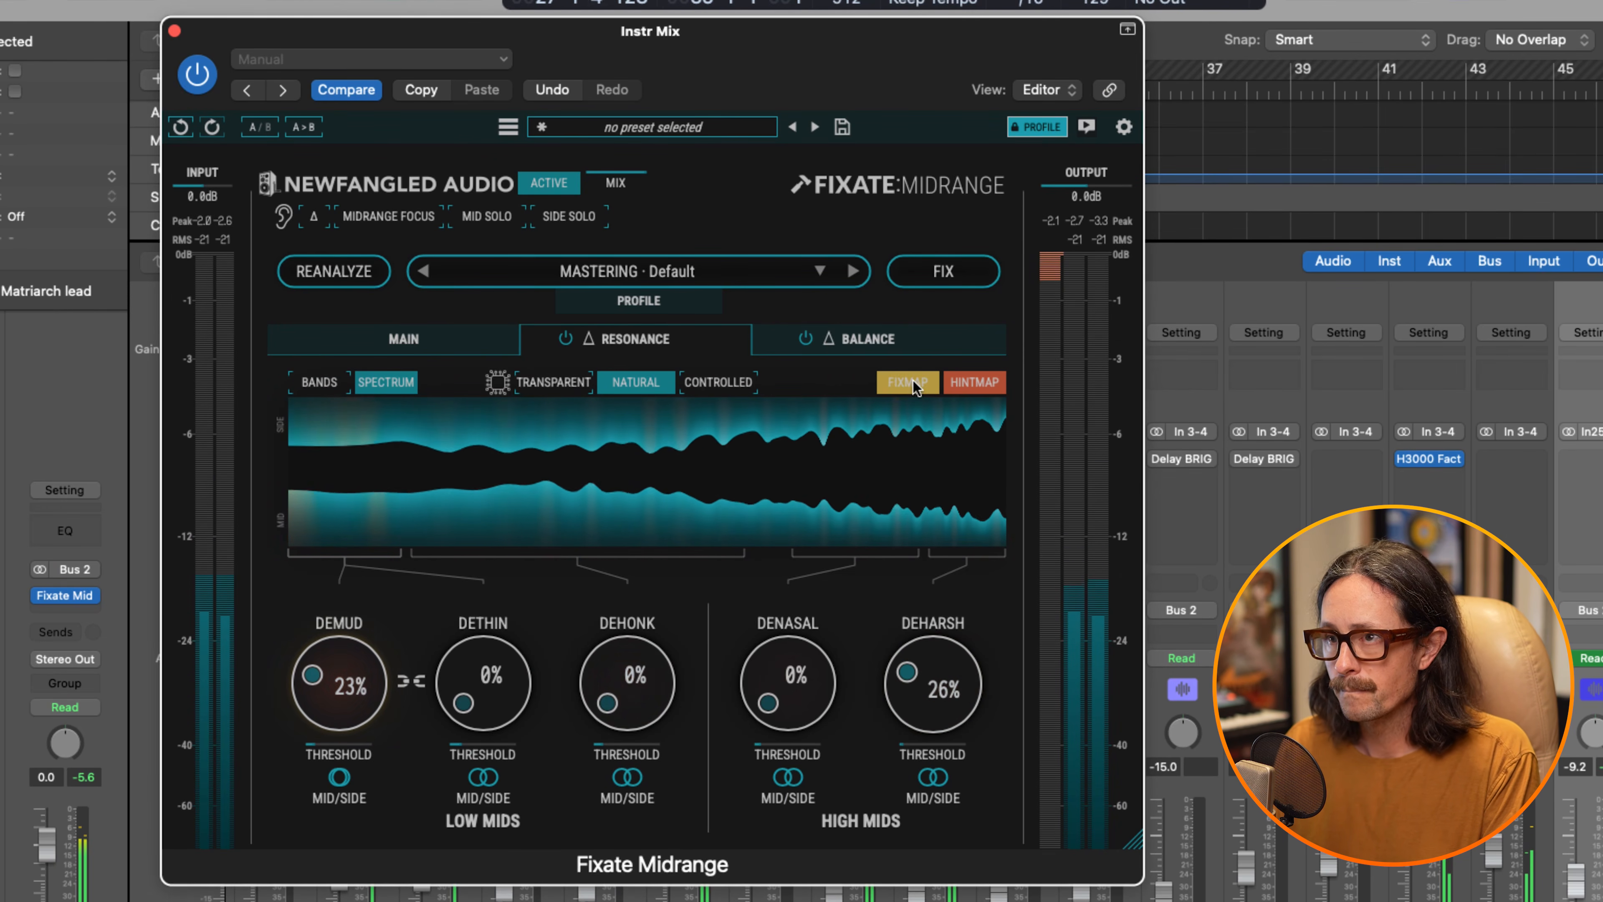
left_click_drag(331, 678, 331, 671)
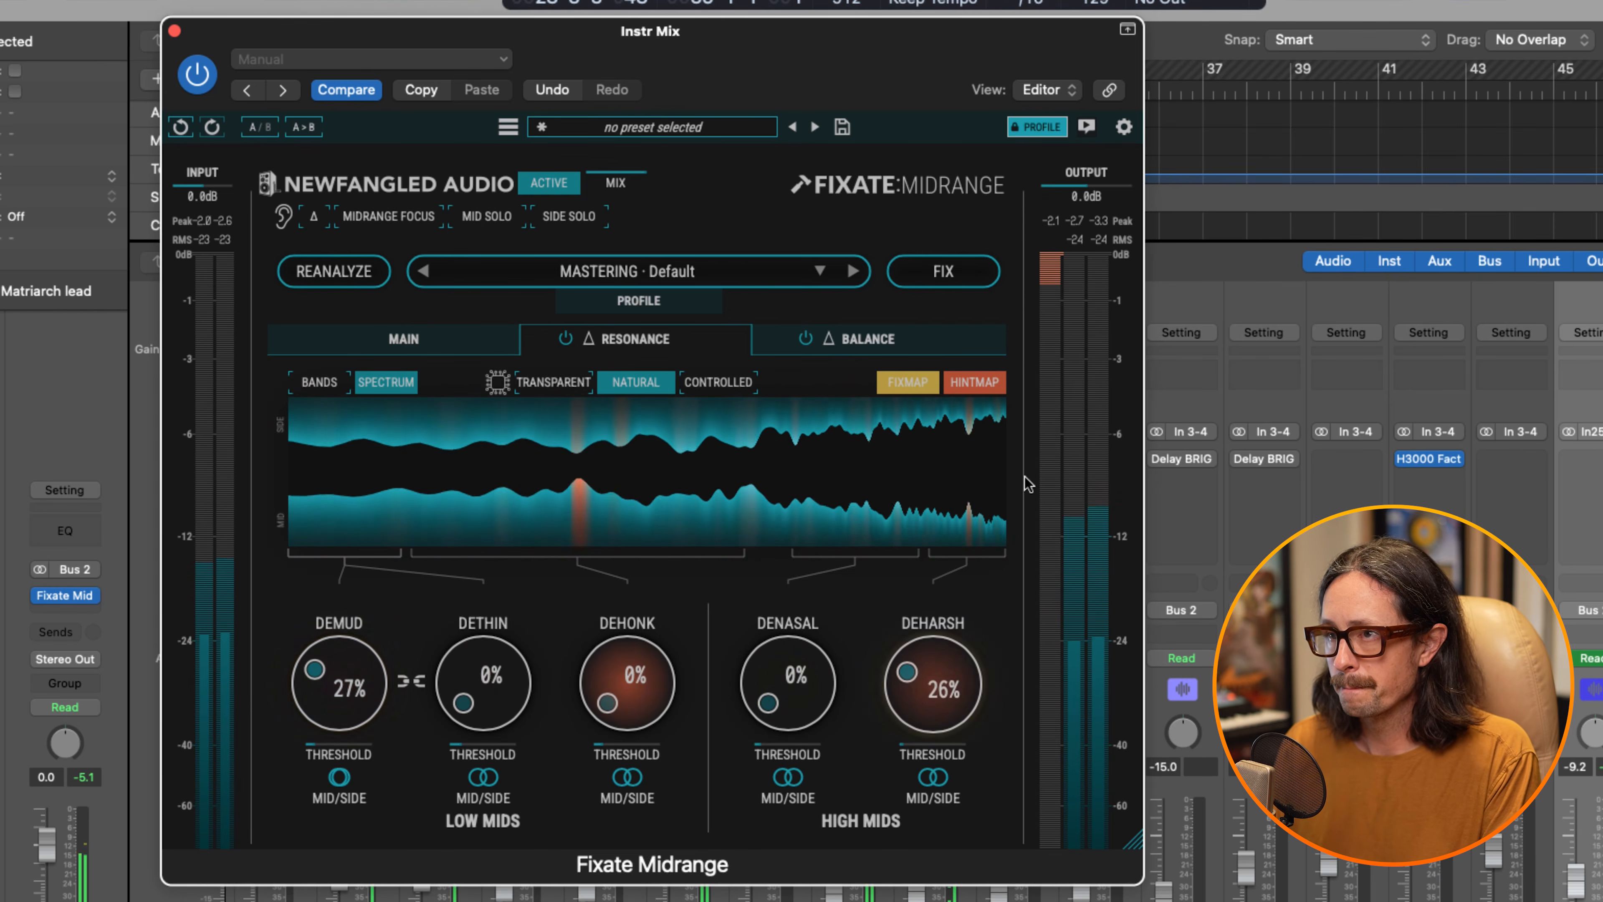
Set Dehonk to 29% while auditioning it in solo and delta, and adjust its threshold and Mid/Side balance.
left_click_drag(628, 688, 628, 655)
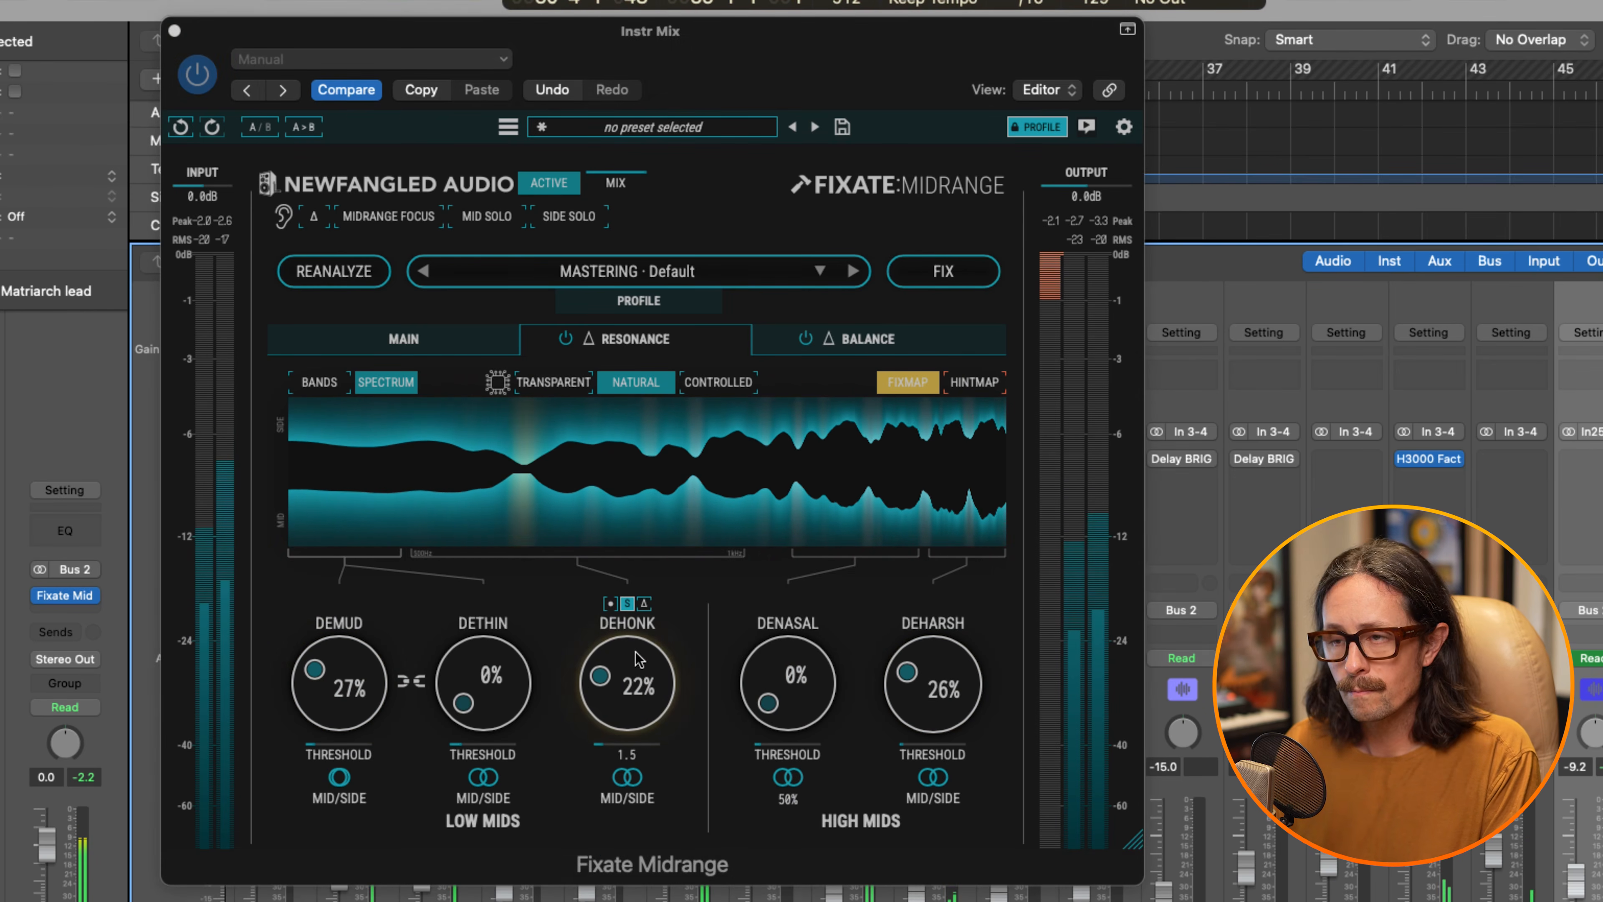
left_click(631, 681)
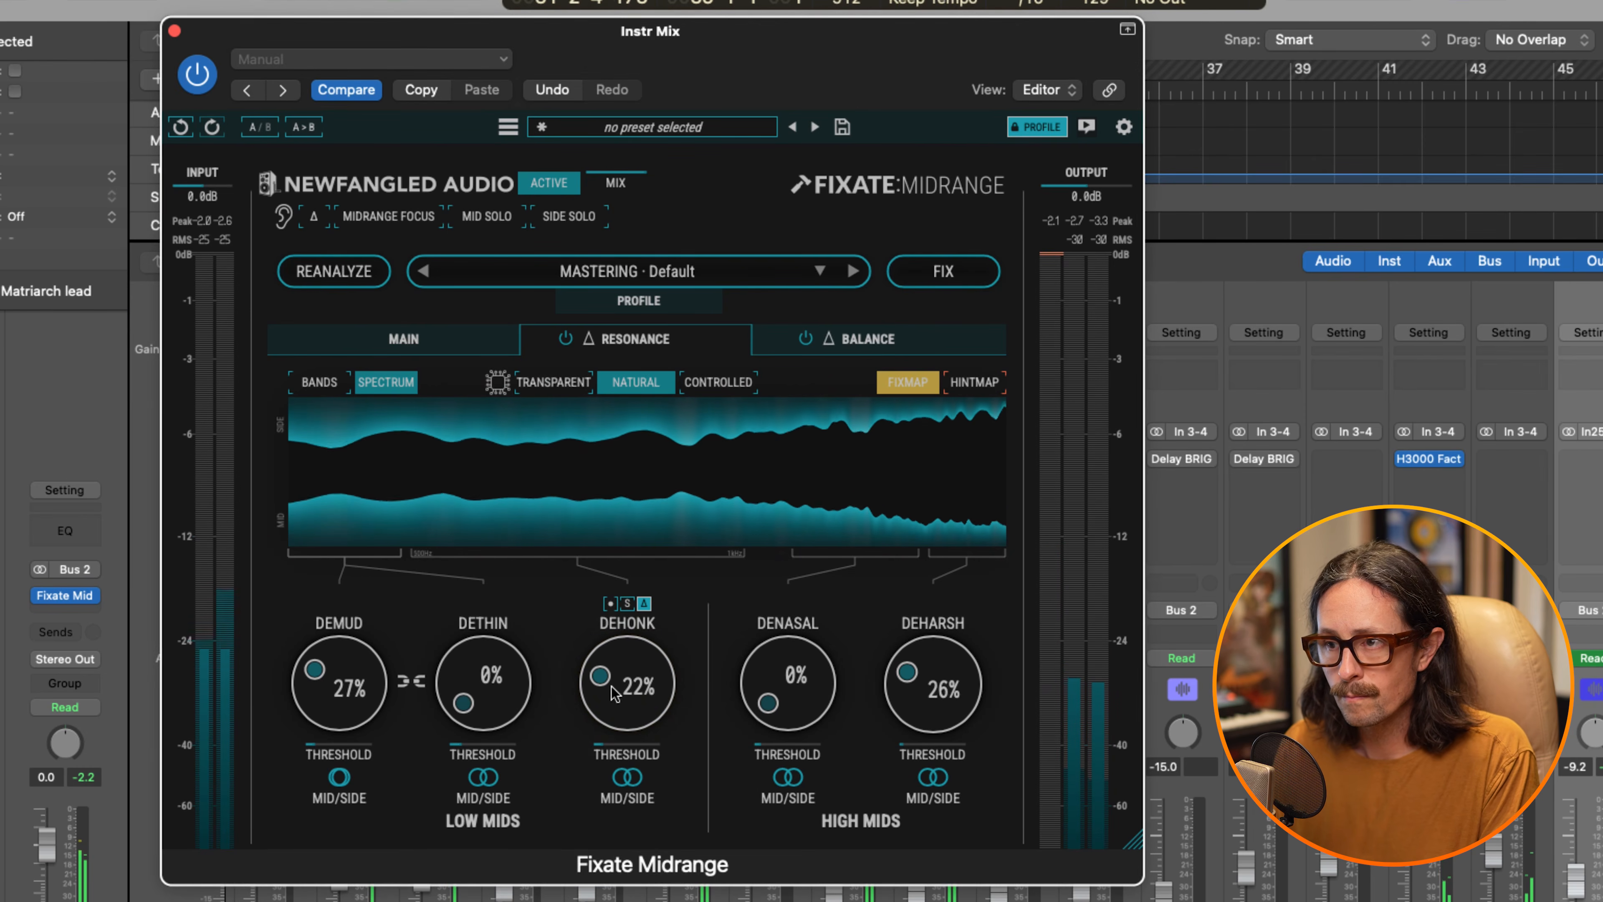
left_click_drag(607, 751, 600, 751)
left_click_drag(601, 678, 604, 667)
left_click_drag(628, 778, 694, 737)
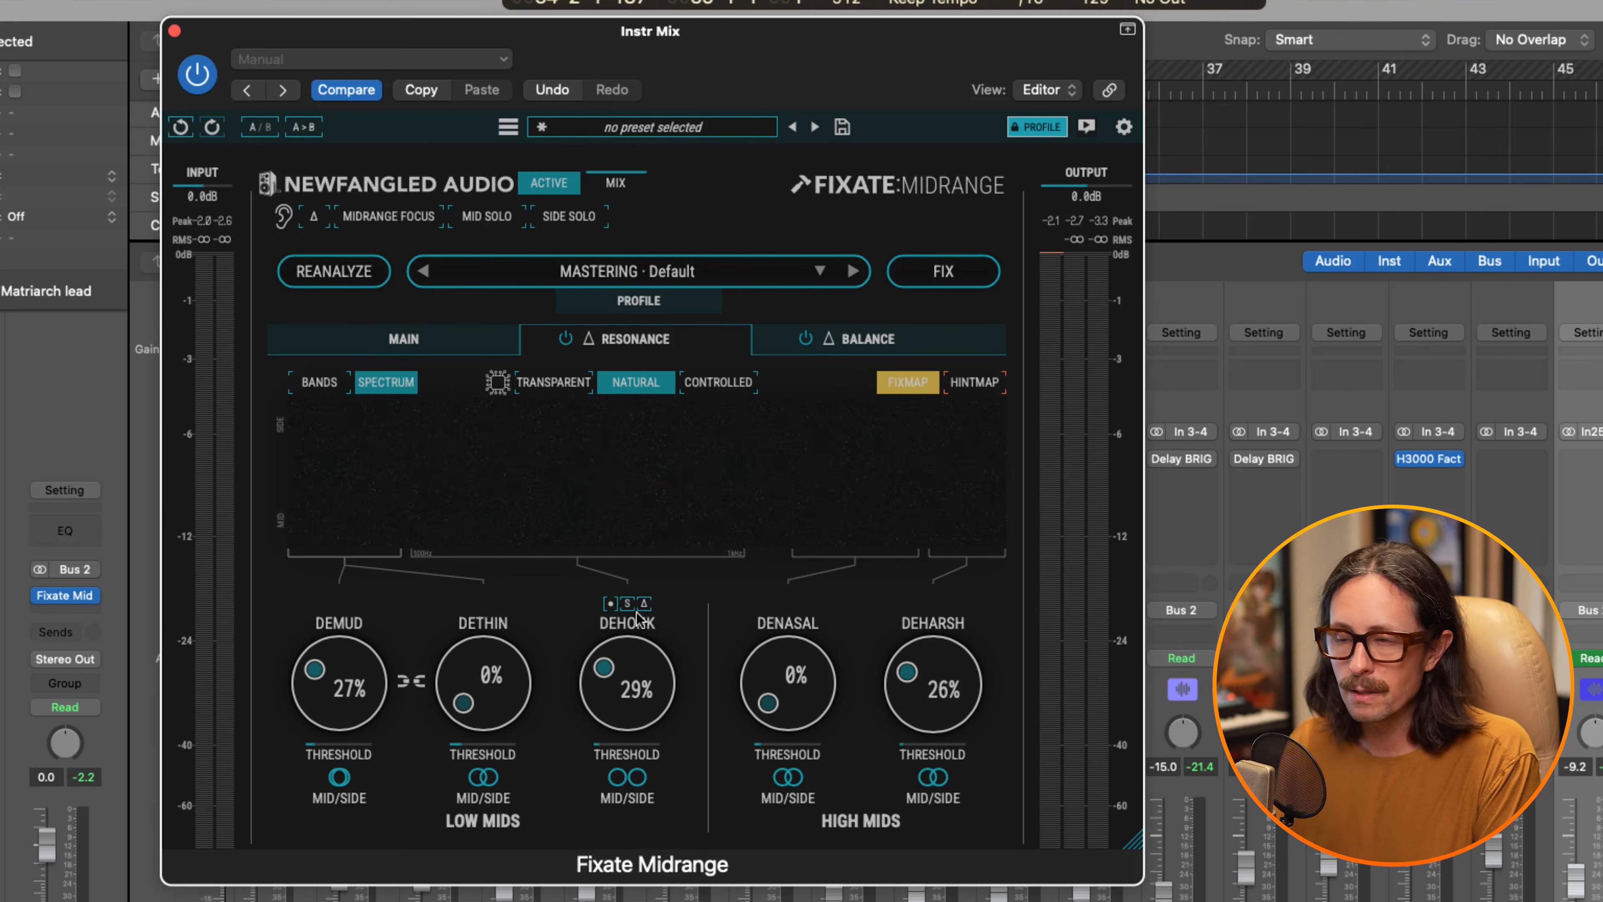
mouse_move(605, 658)
mouse_move(767, 707)
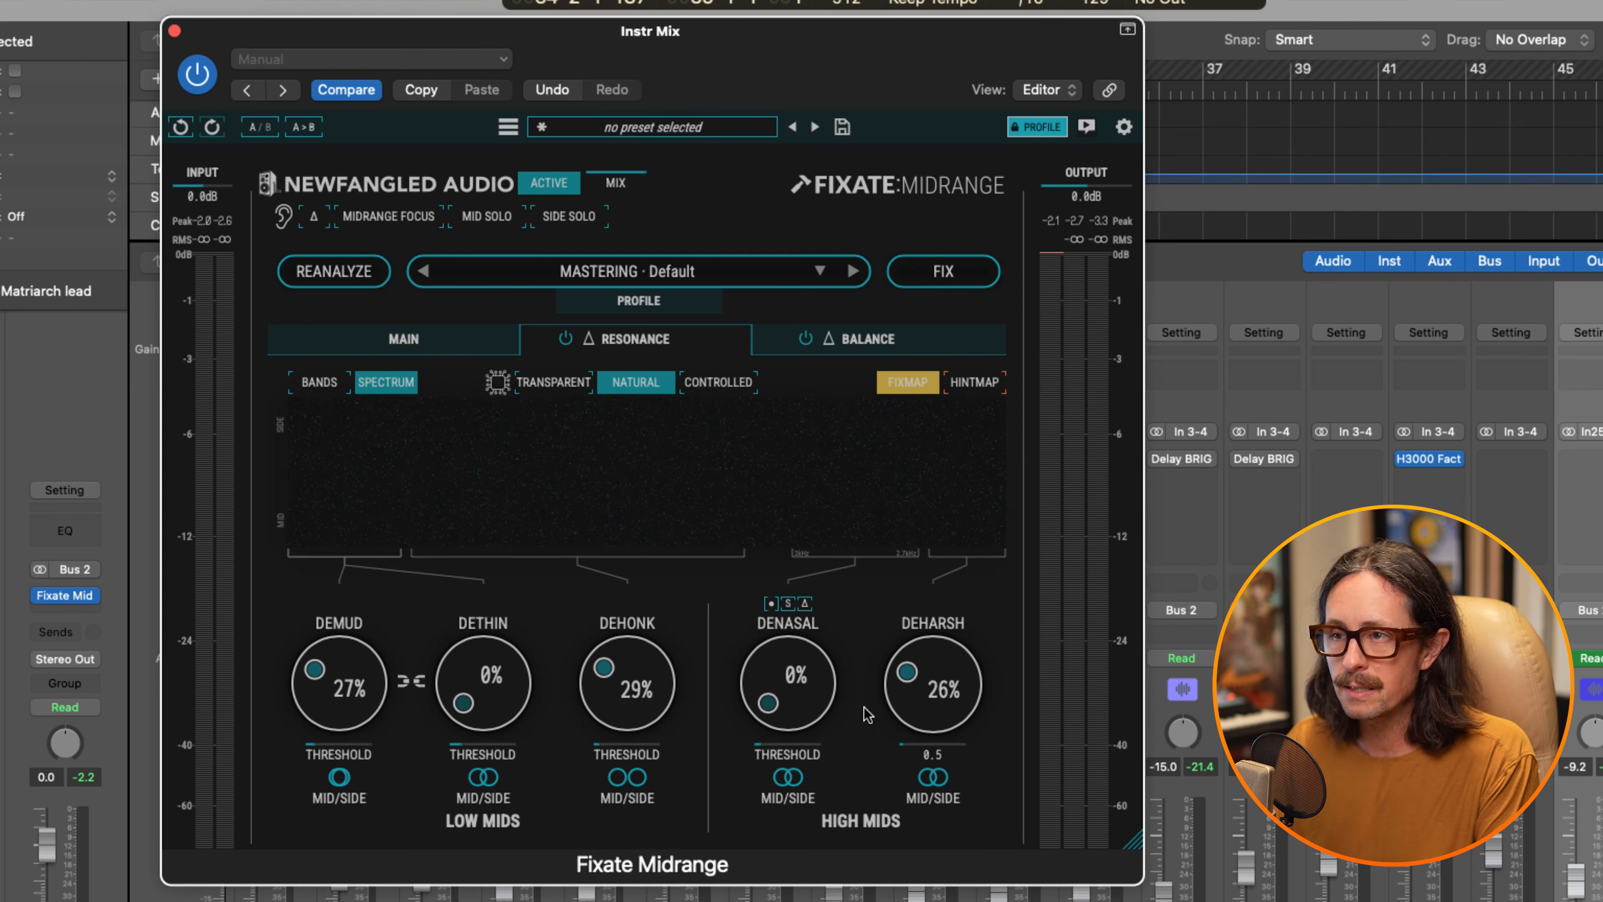
Compare the instrument mix with Fixate Midrange bypassed and active, and raise Deharsh to 29%.
key("super+w")
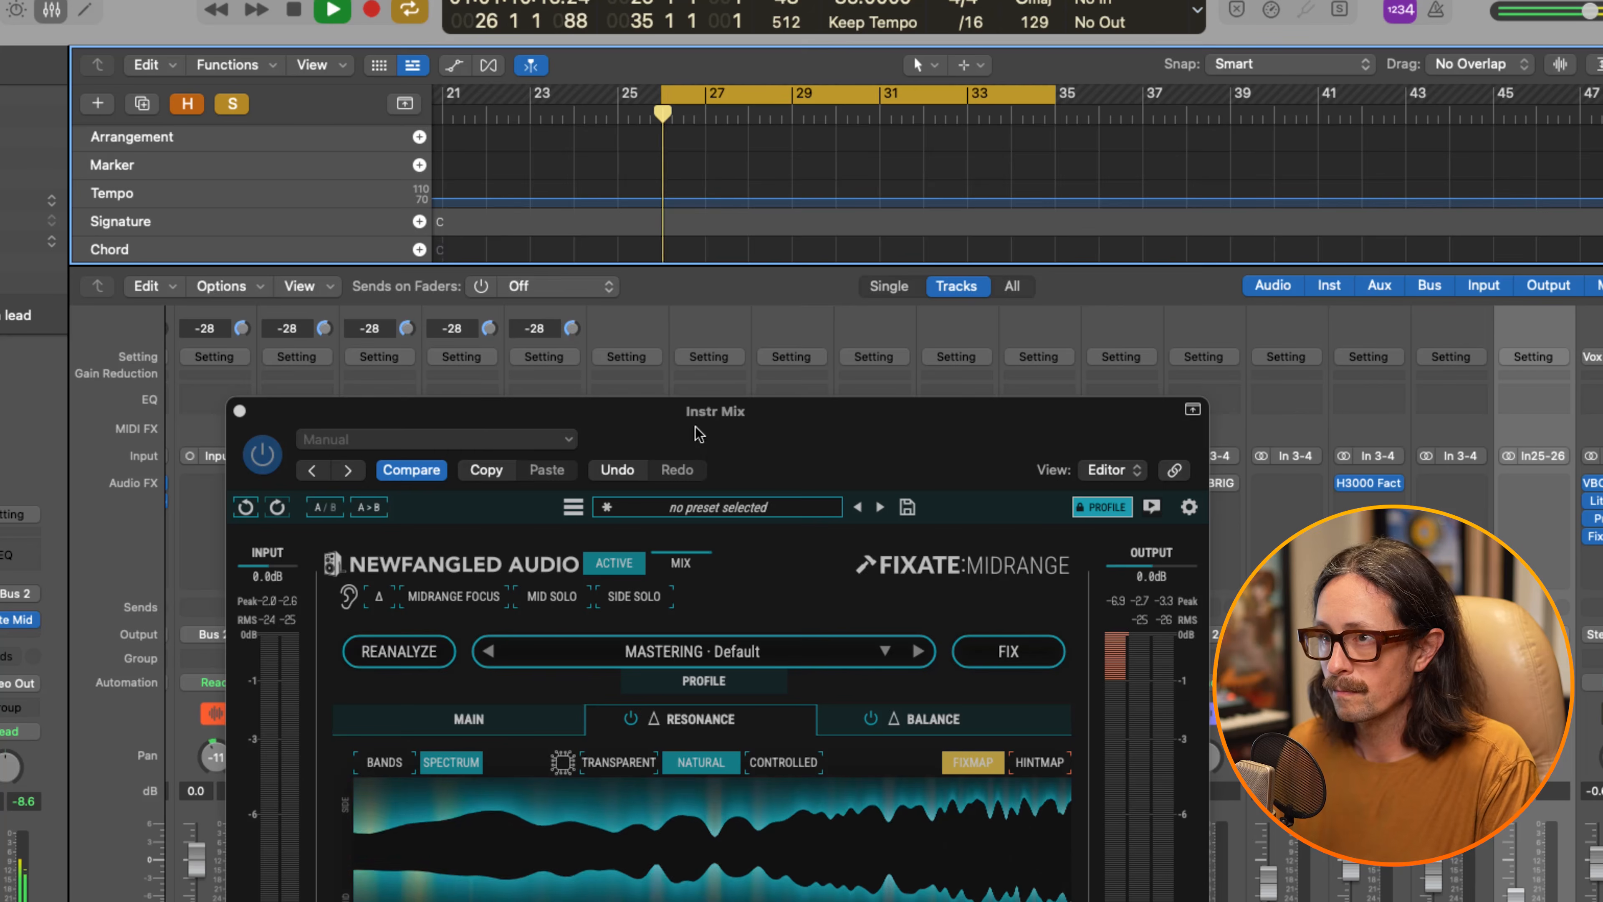
left_click_drag(697, 429, 683, 40)
left_click(251, 77)
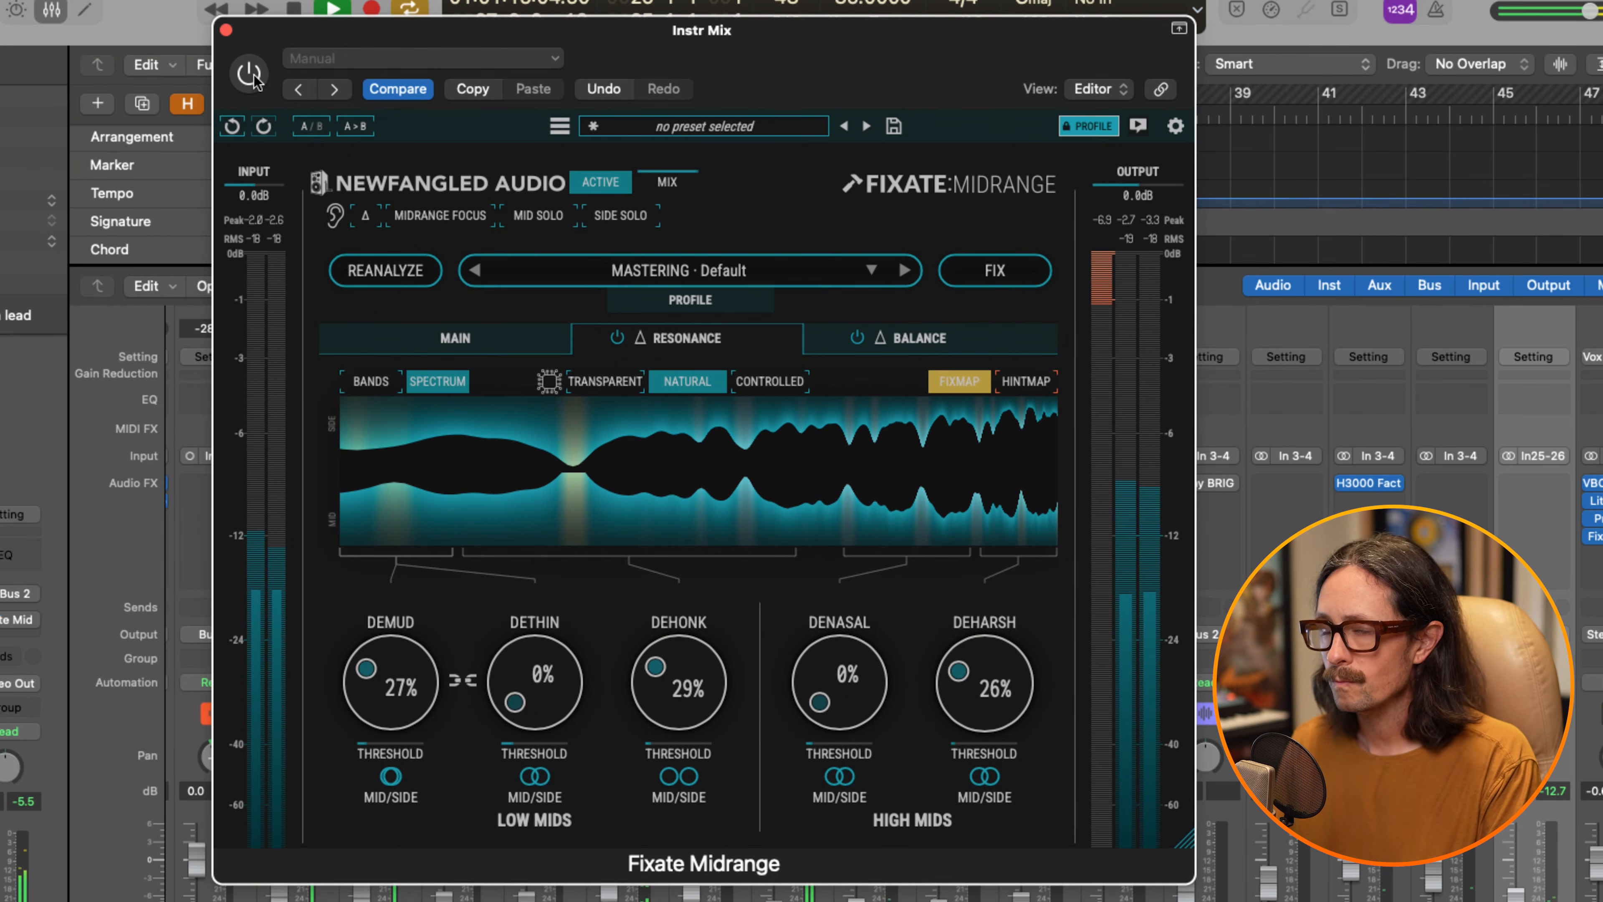
left_click(252, 77)
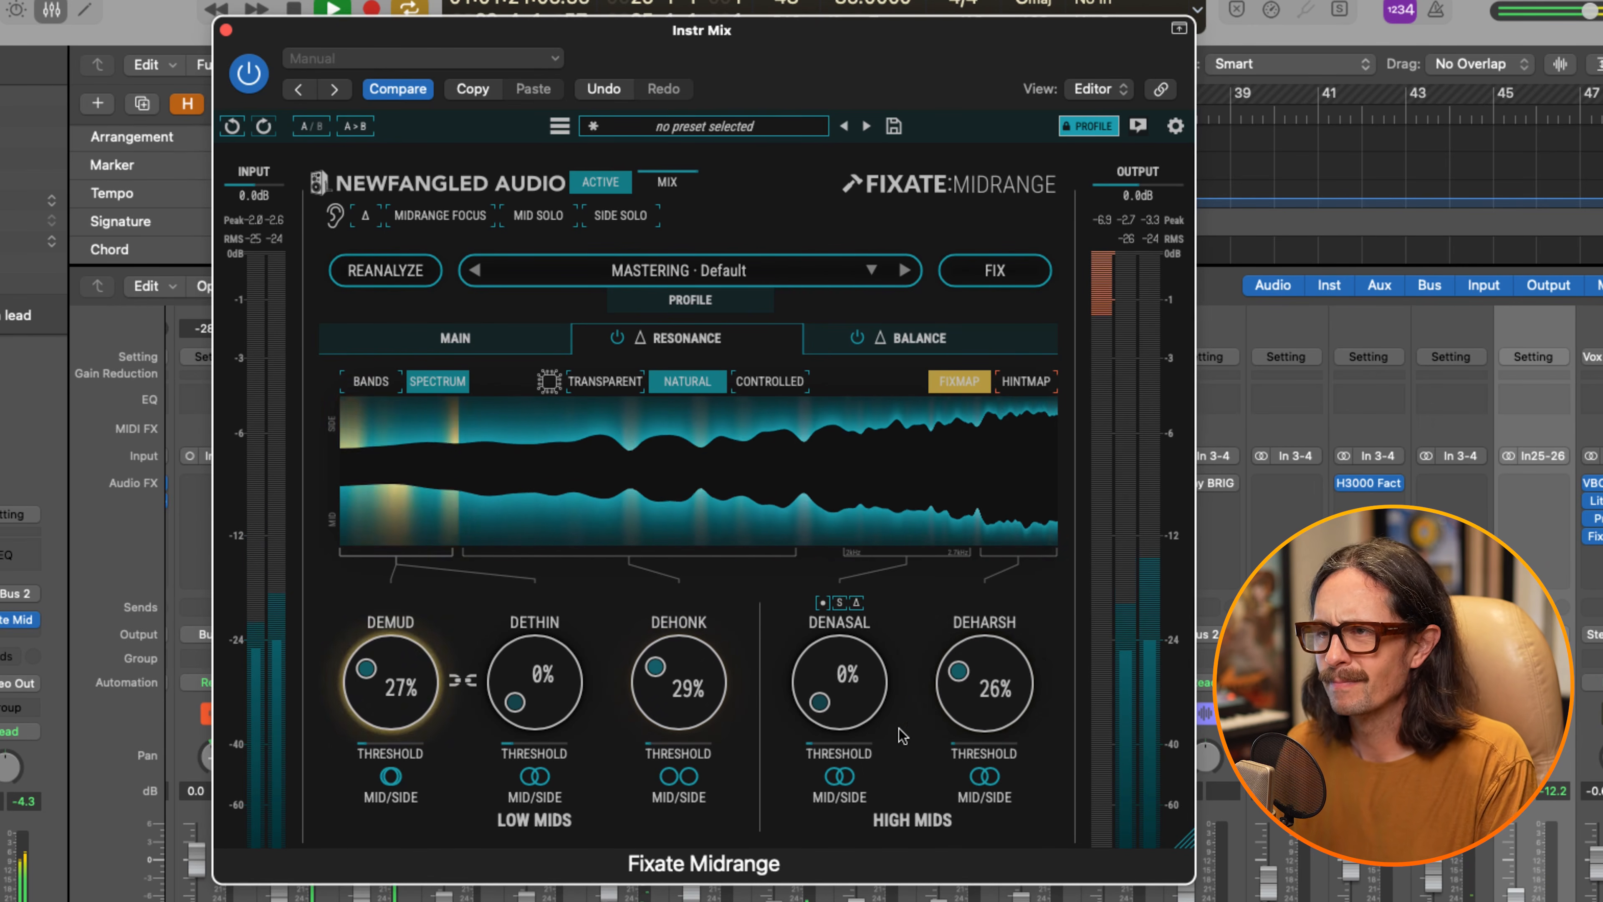
left_click_drag(947, 702, 951, 691)
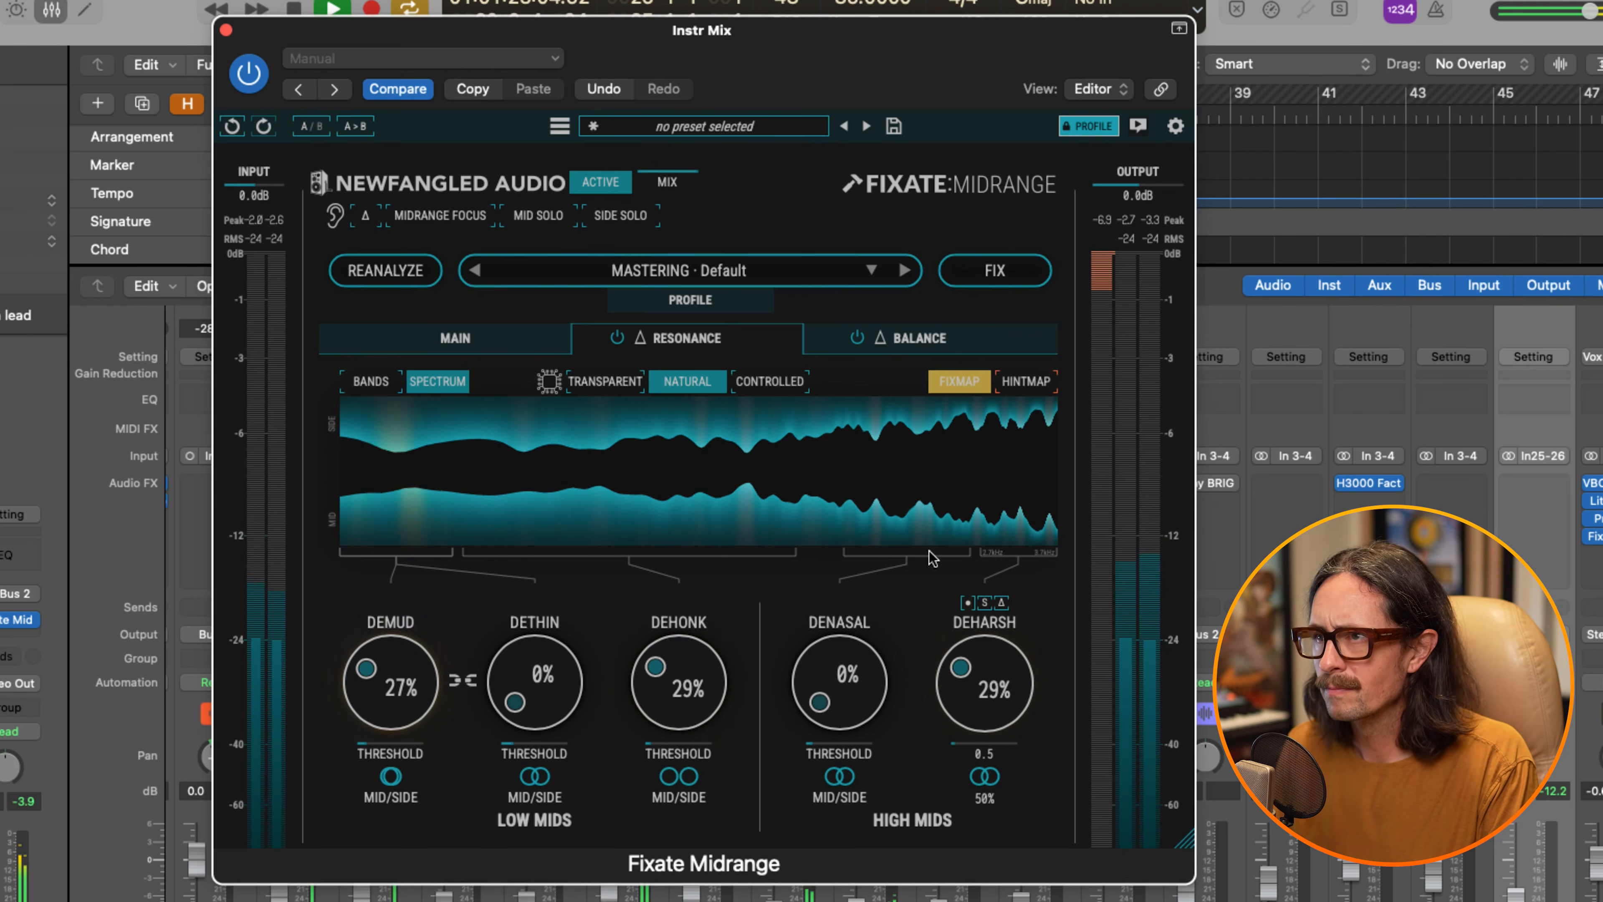
On the Balance page, set the High band to -0.4 dB, the 3.6k band to -0.2 dB and Fix Balance to 48%.
left_click(915, 341)
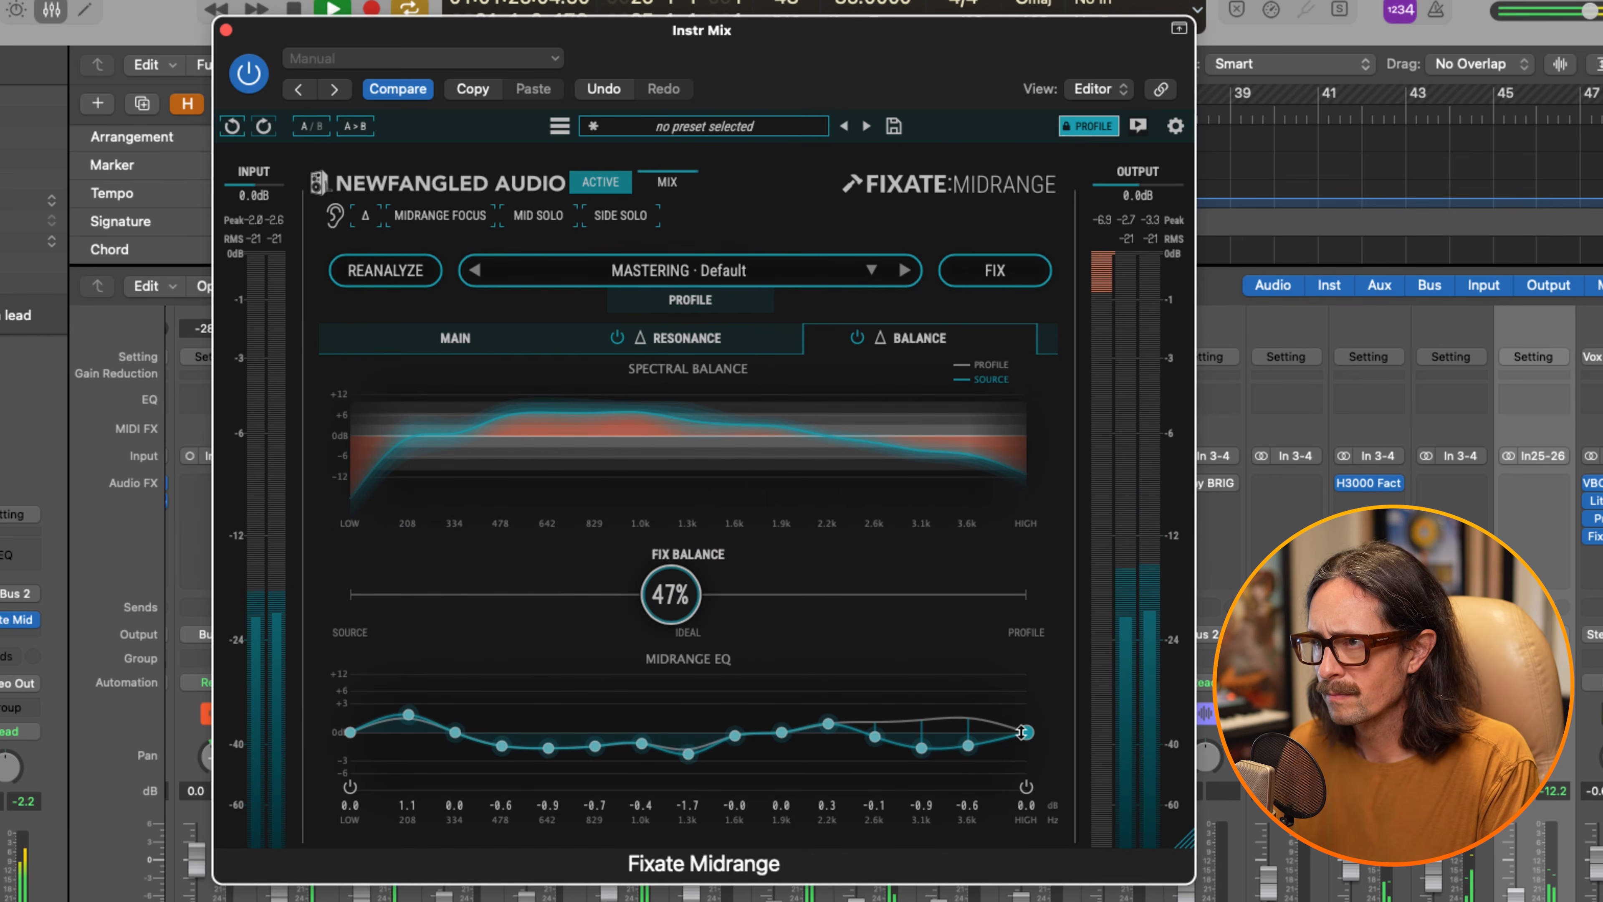
left_click_drag(1027, 732, 1027, 741)
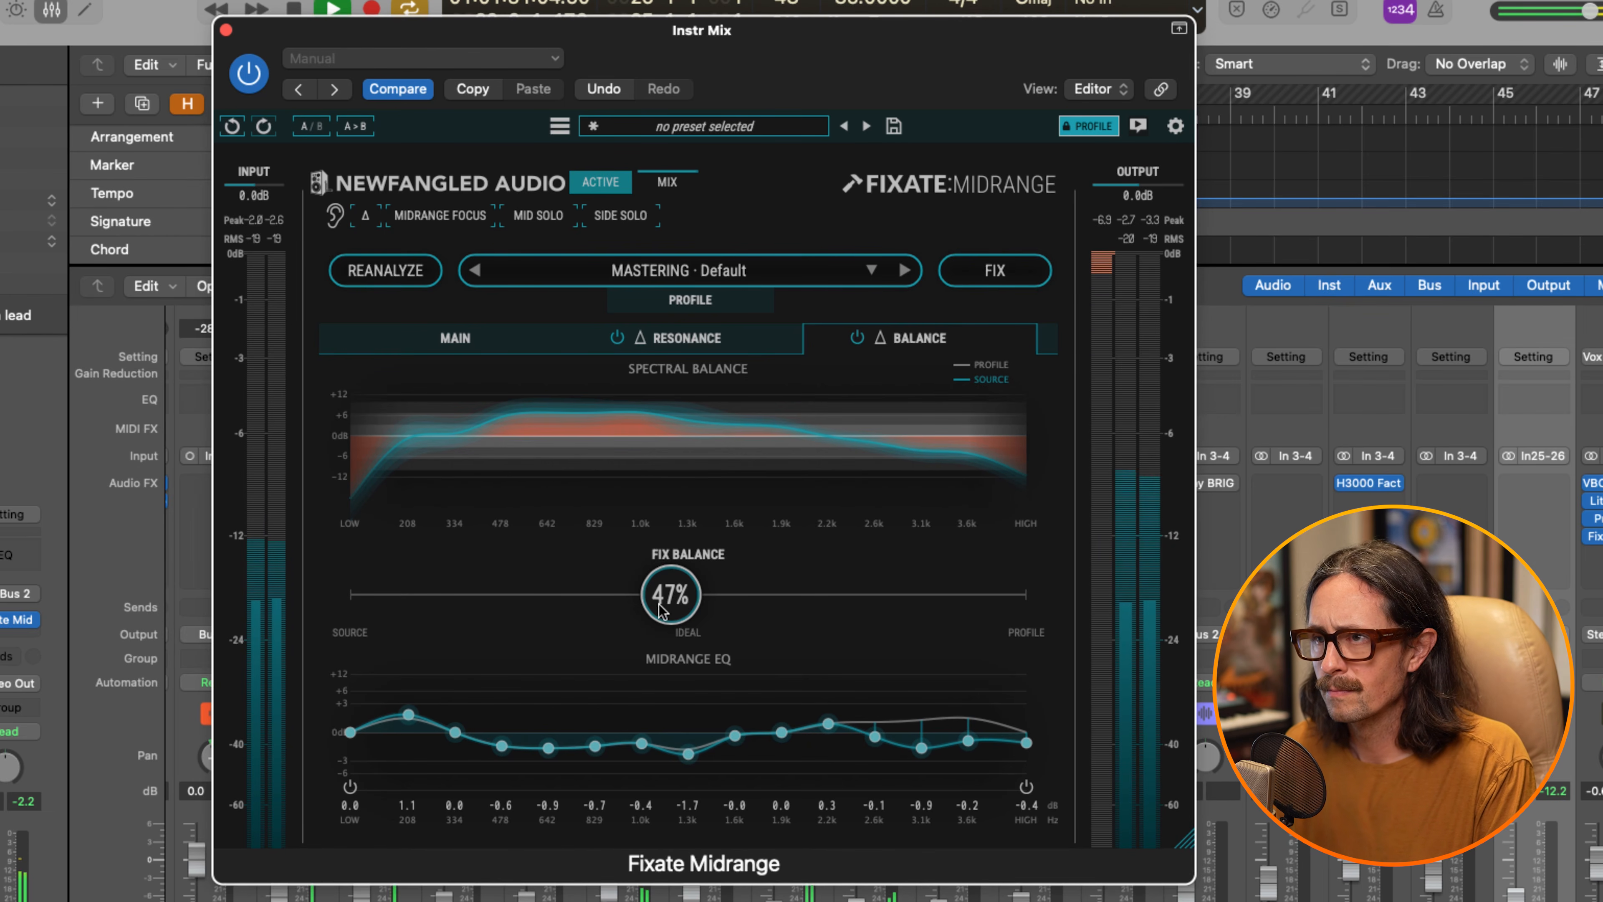
left_click_drag(662, 605, 666, 606)
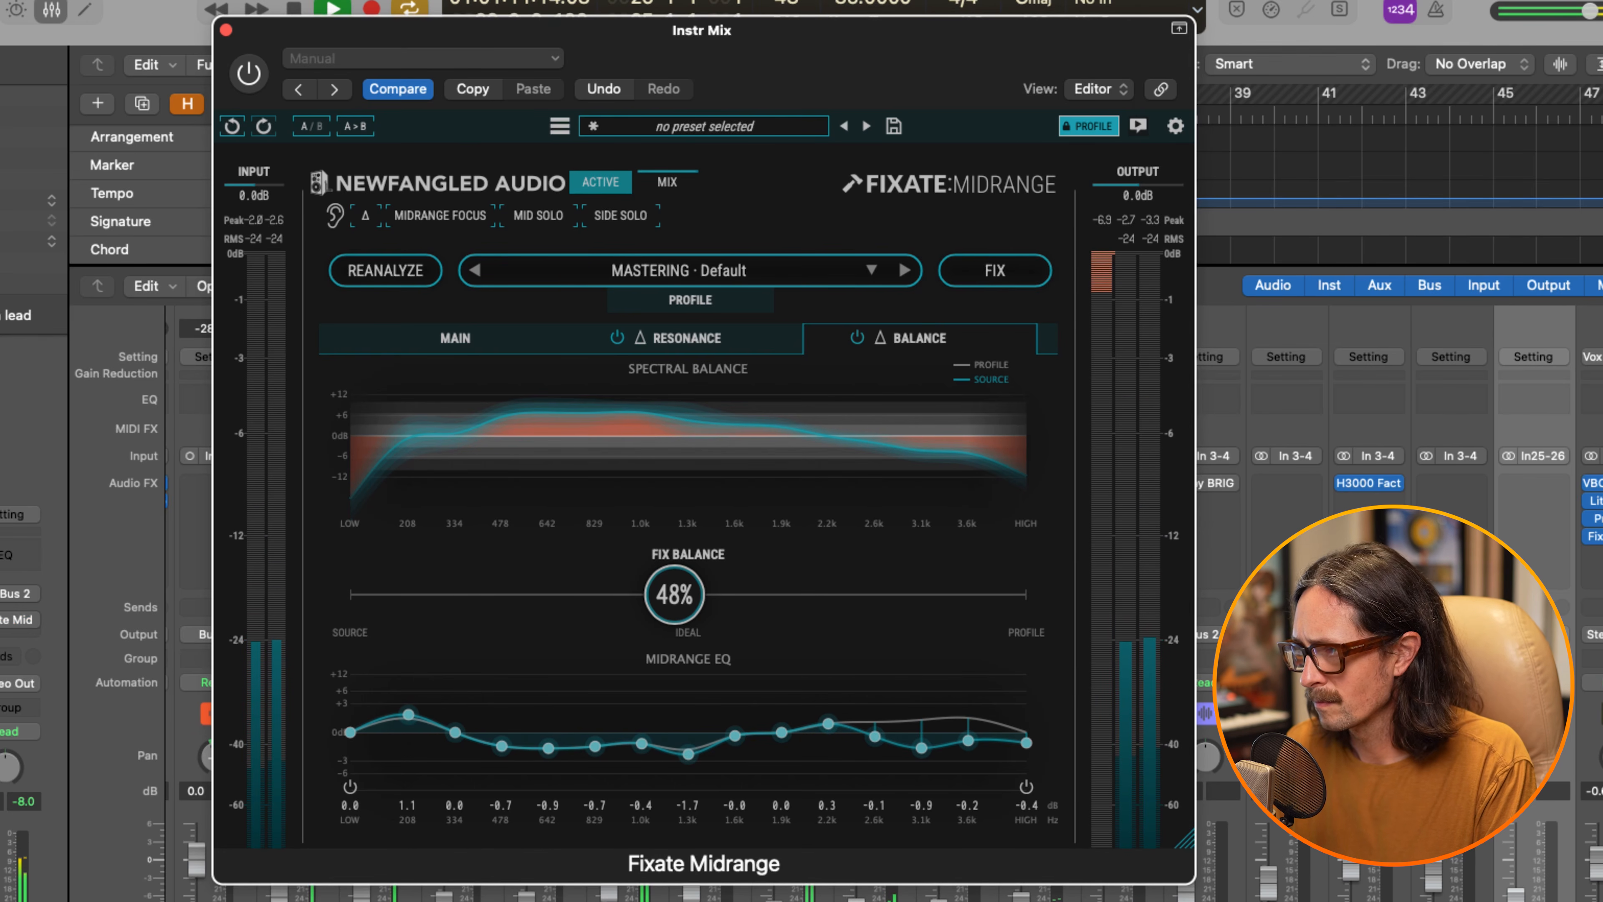
Toggle the plug-in's bypass during playback to compare the refined instrument mix with the unprocessed sound.
left_click(1107, 900)
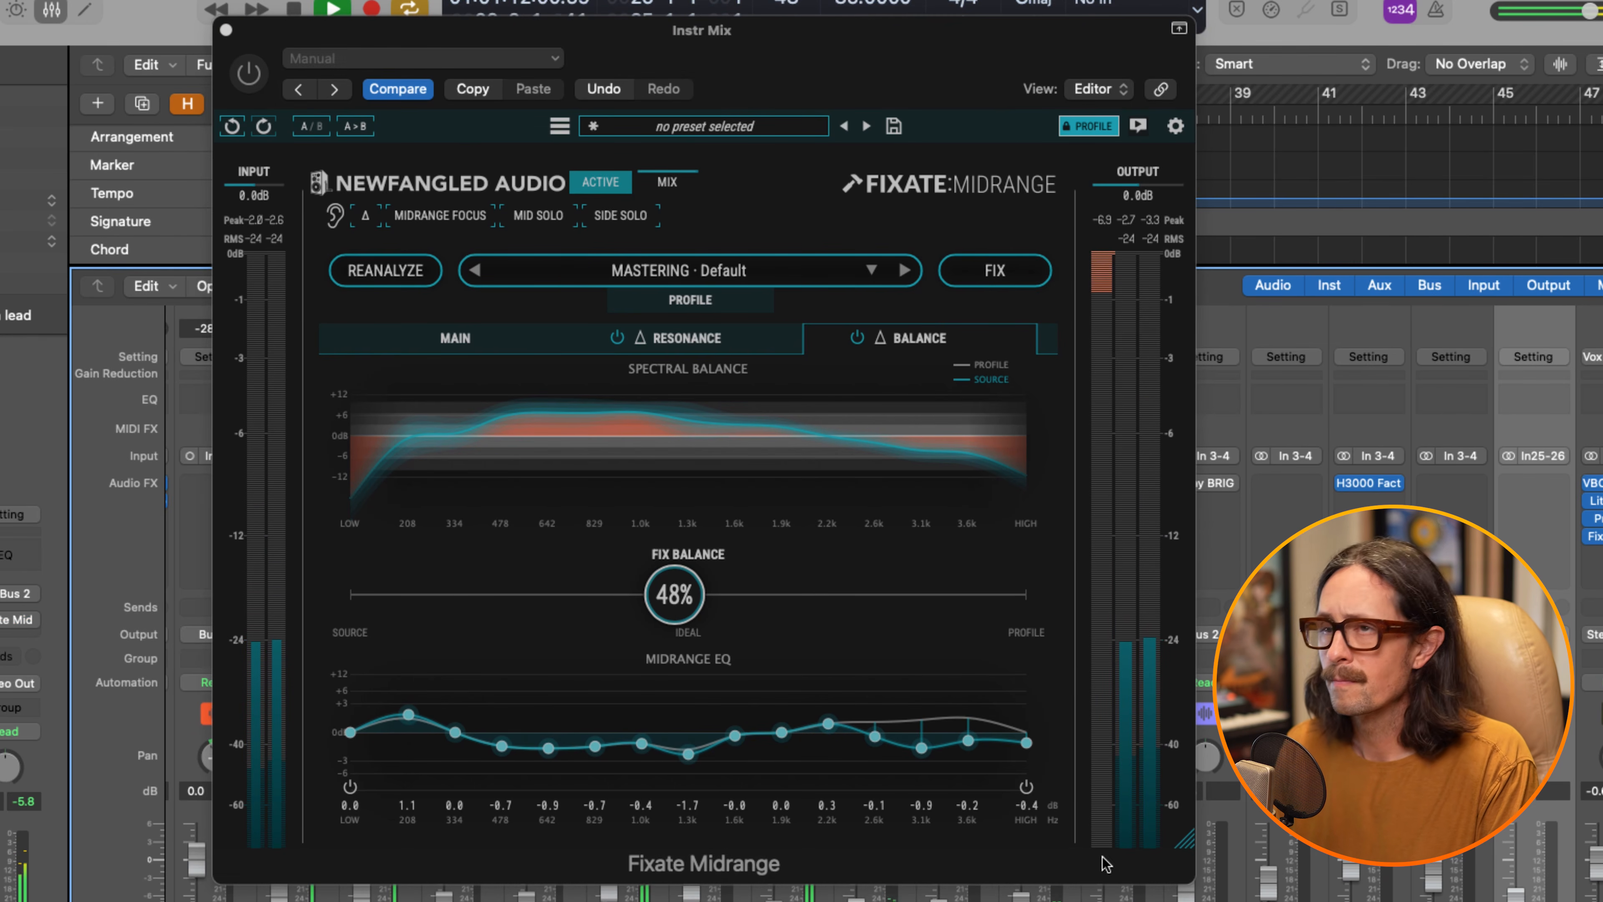
left_click(249, 74)
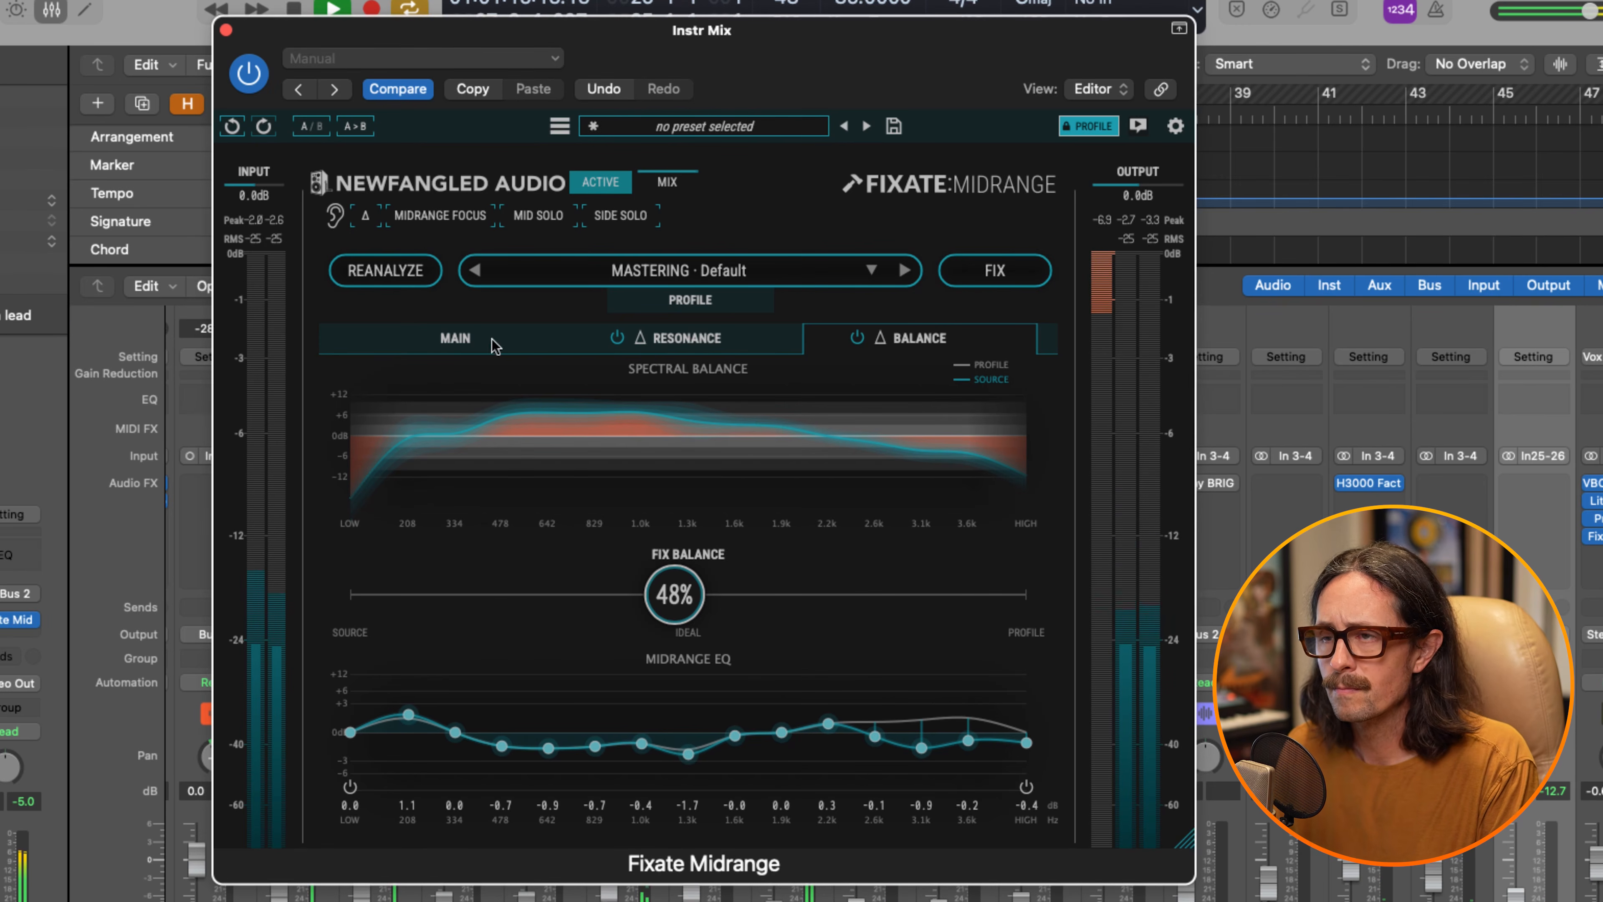
left_click(249, 74)
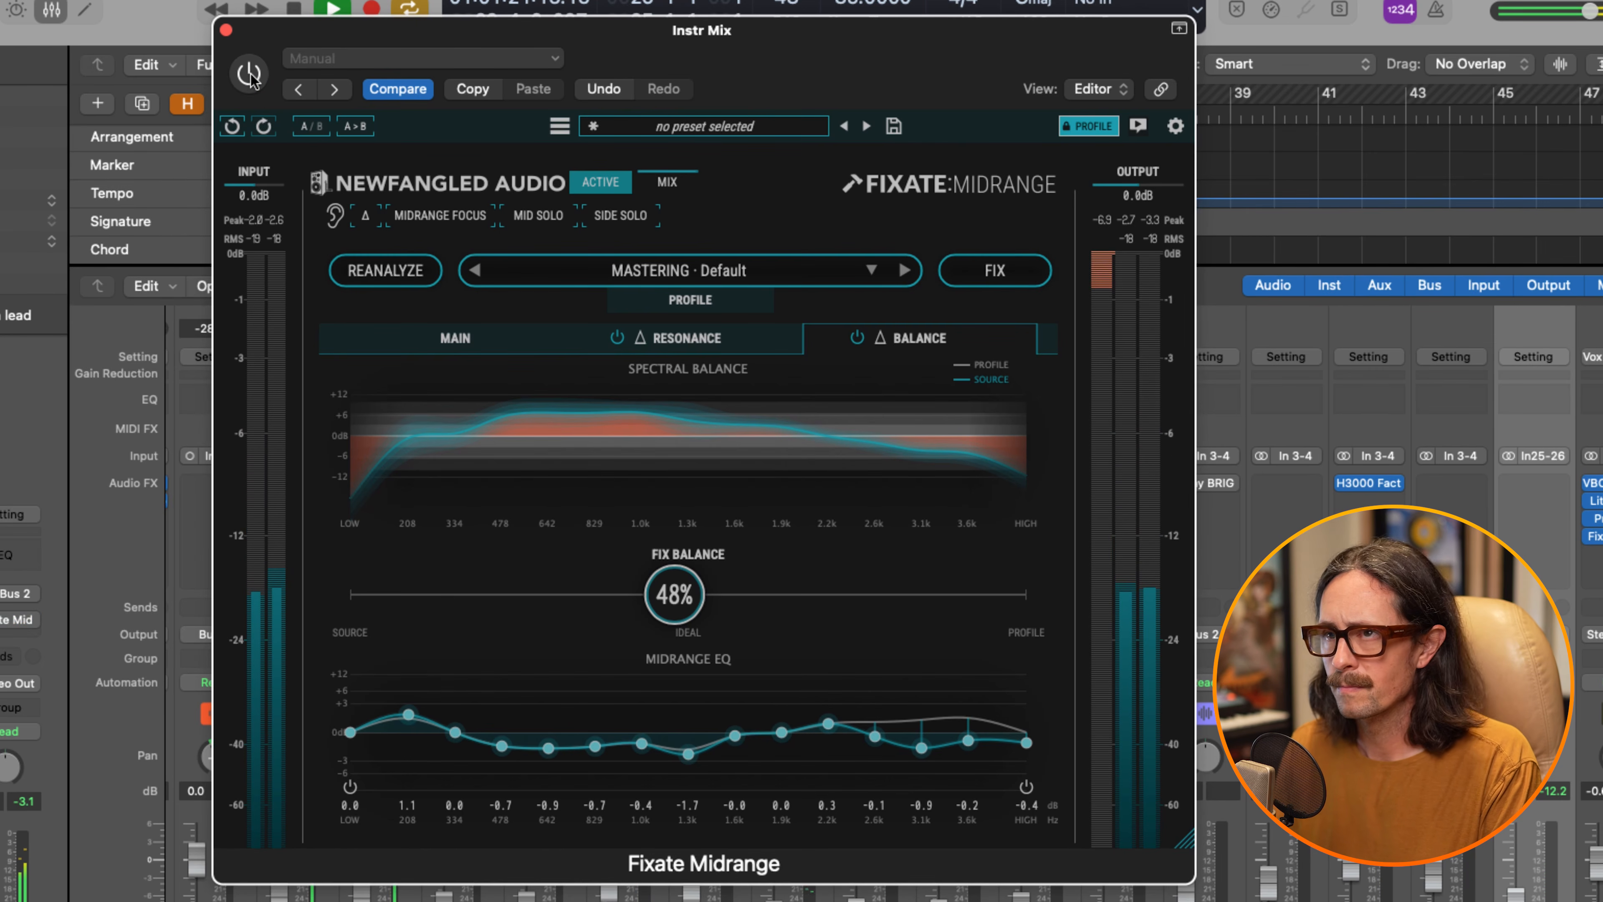
left_click(250, 74)
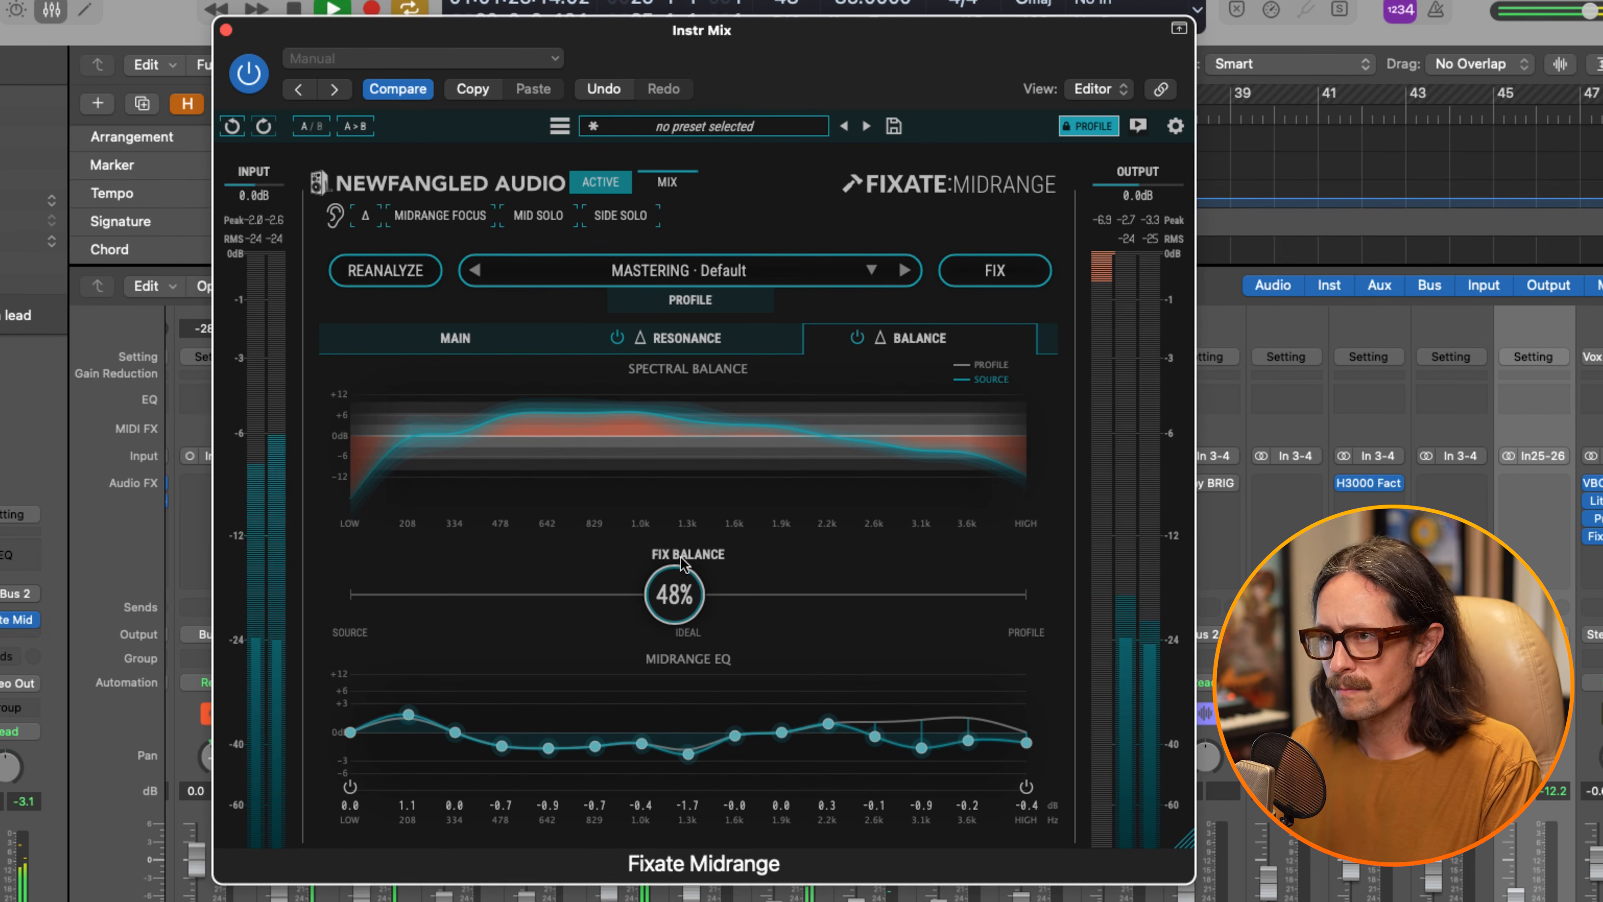
On the Resonance page, audition the Transparent and Controlled algorithms against Natural, and stop playback.
left_click(688, 339)
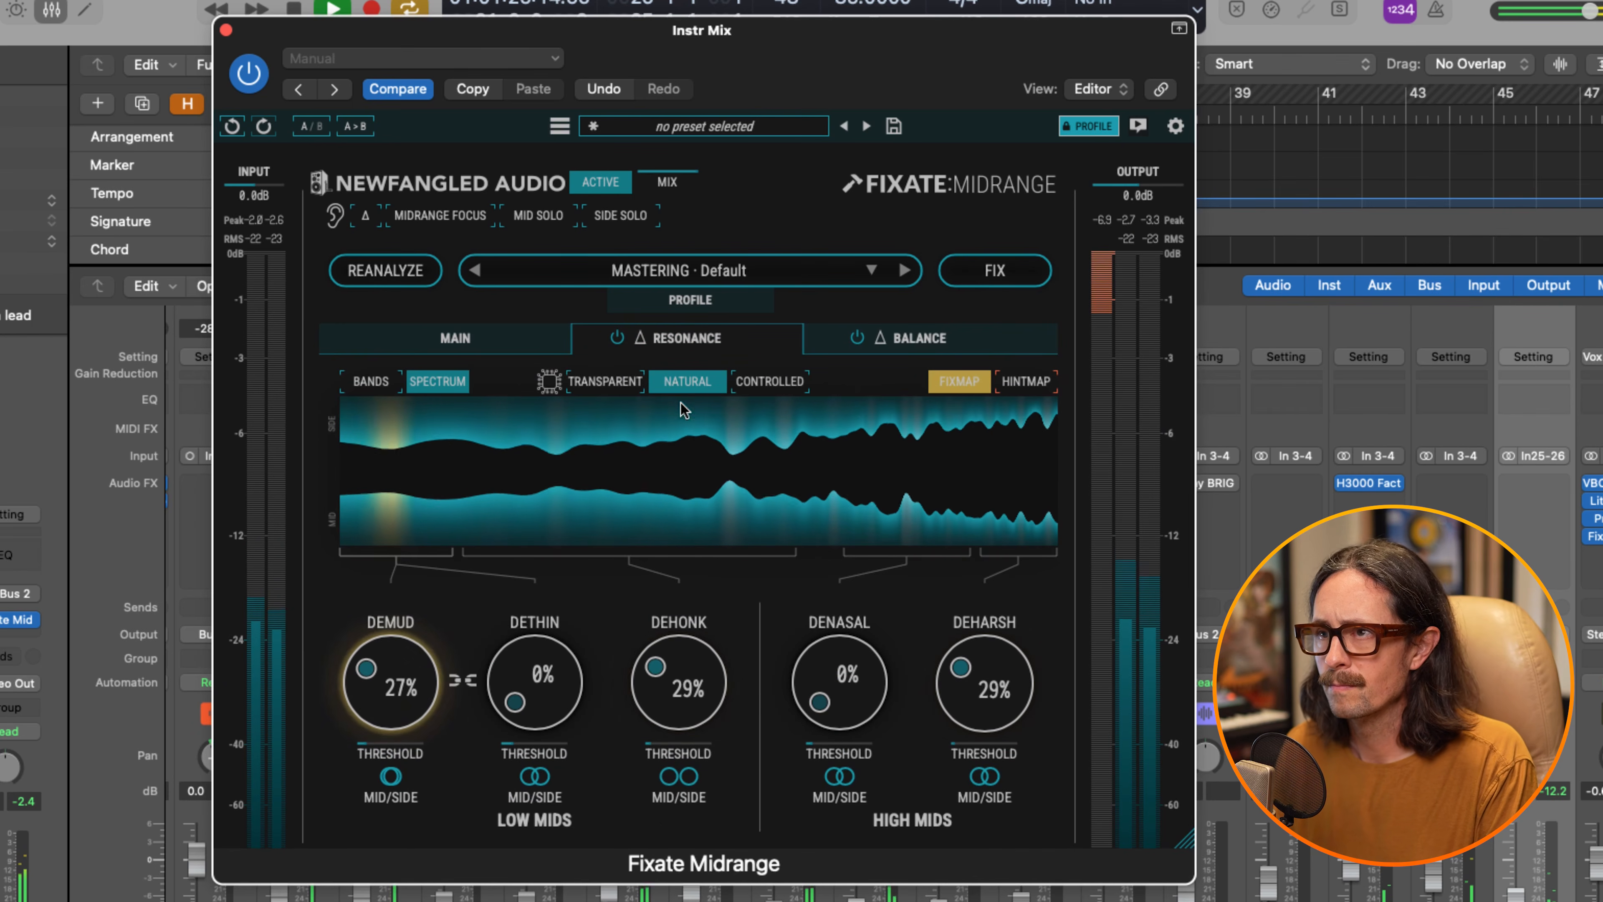
left_click(614, 383)
left_click(773, 382)
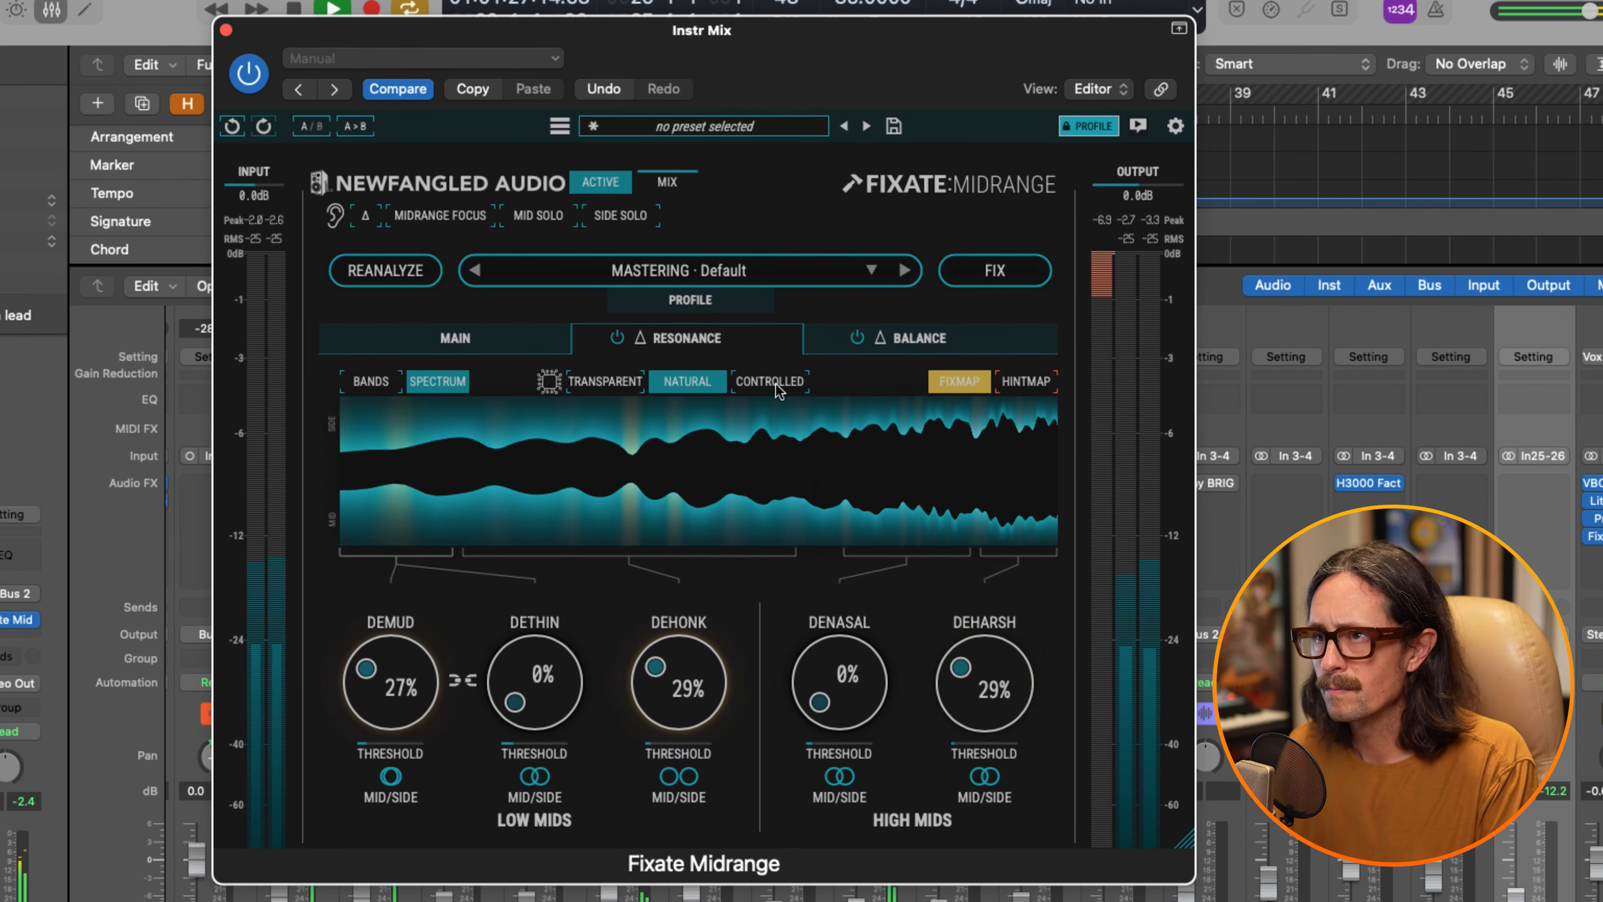
left_click(704, 384)
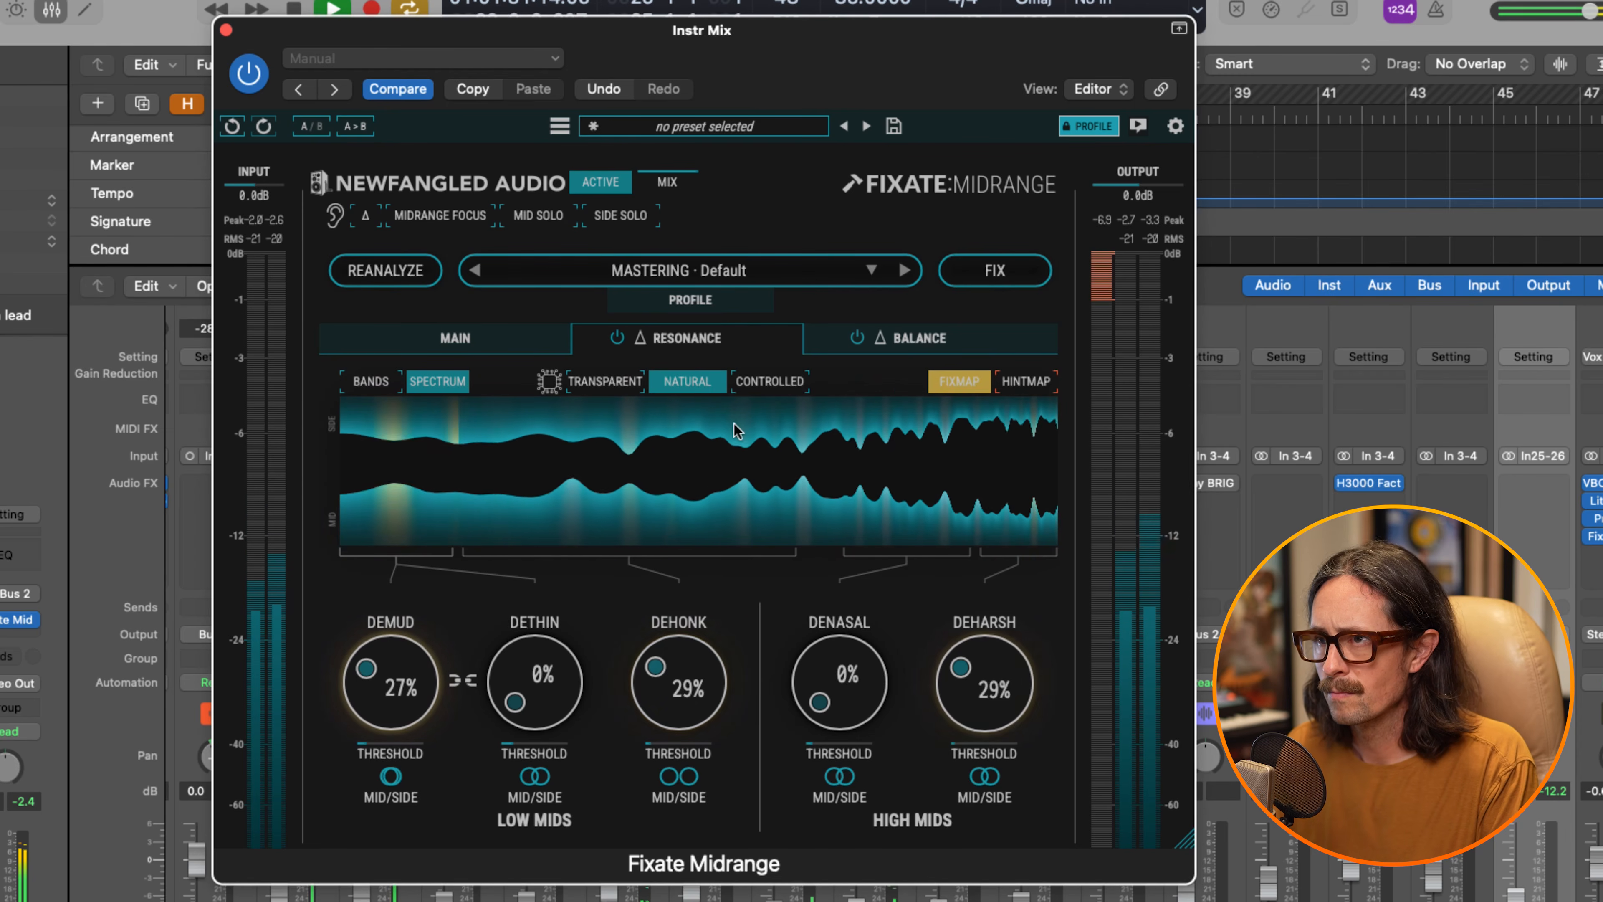
key("space")
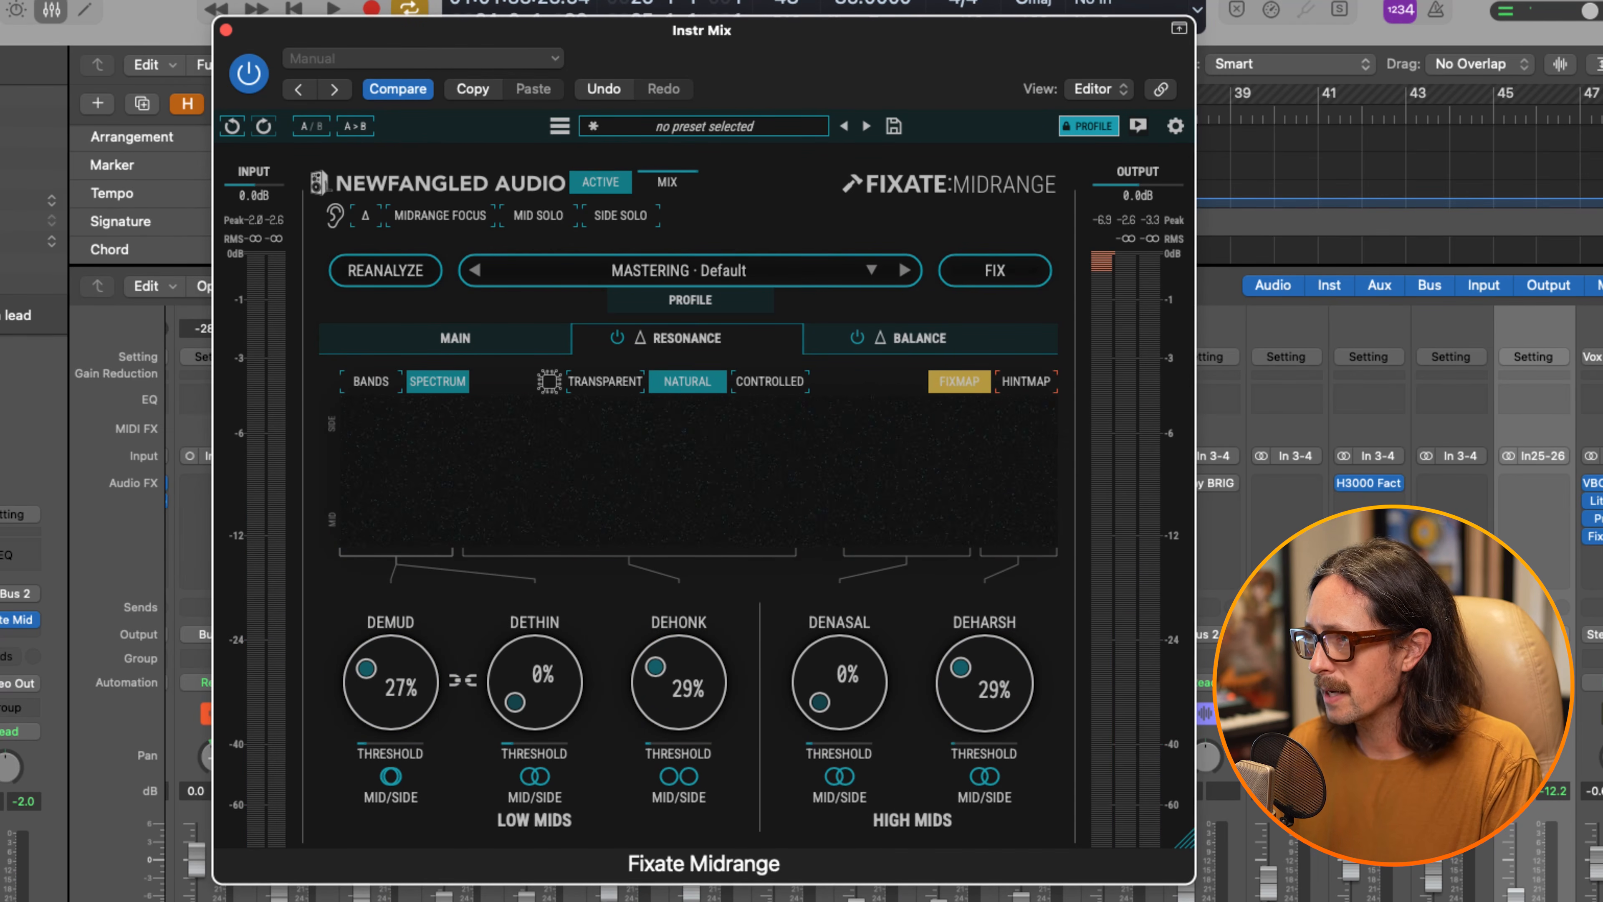
Open the Fixate Midrange instance on the Stereo Out.
left_click(1594, 537)
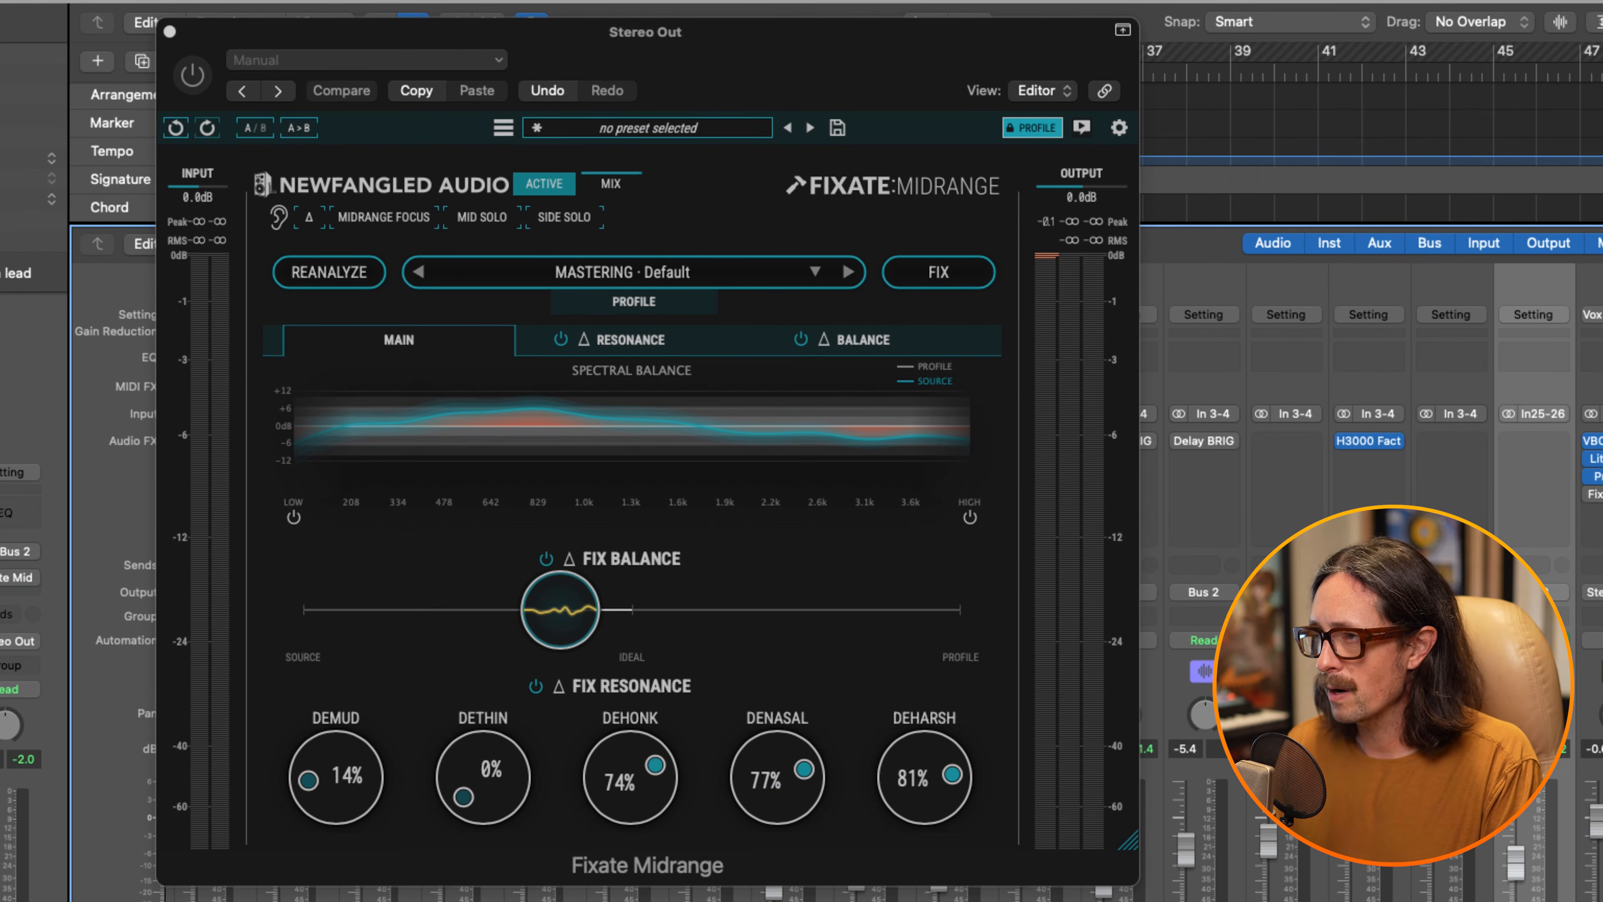
left_click(1593, 509)
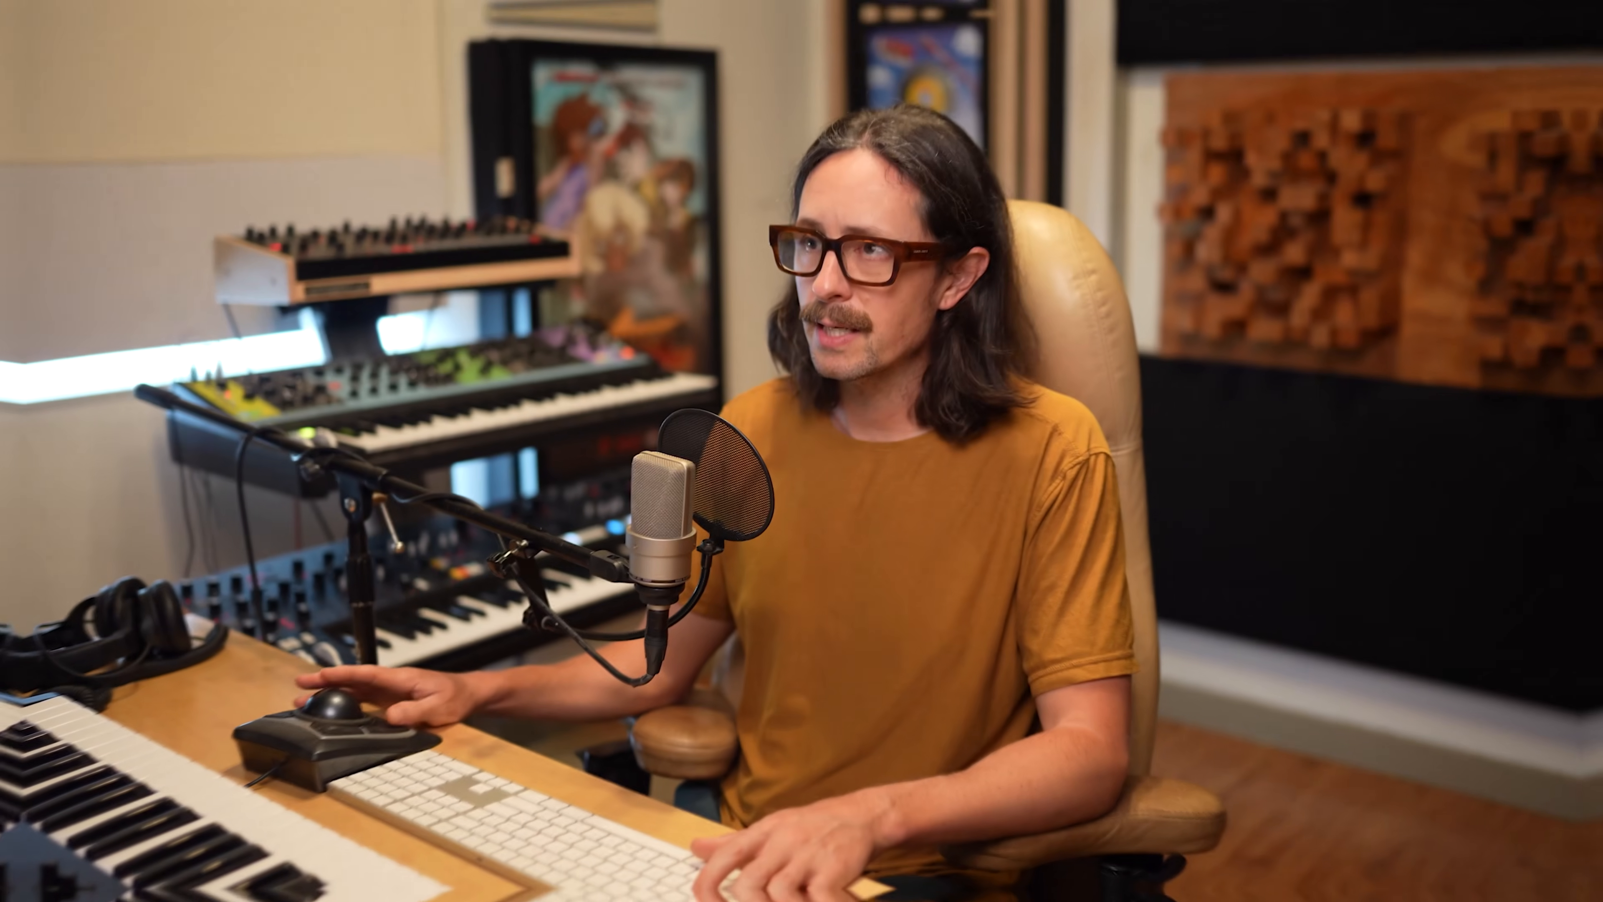